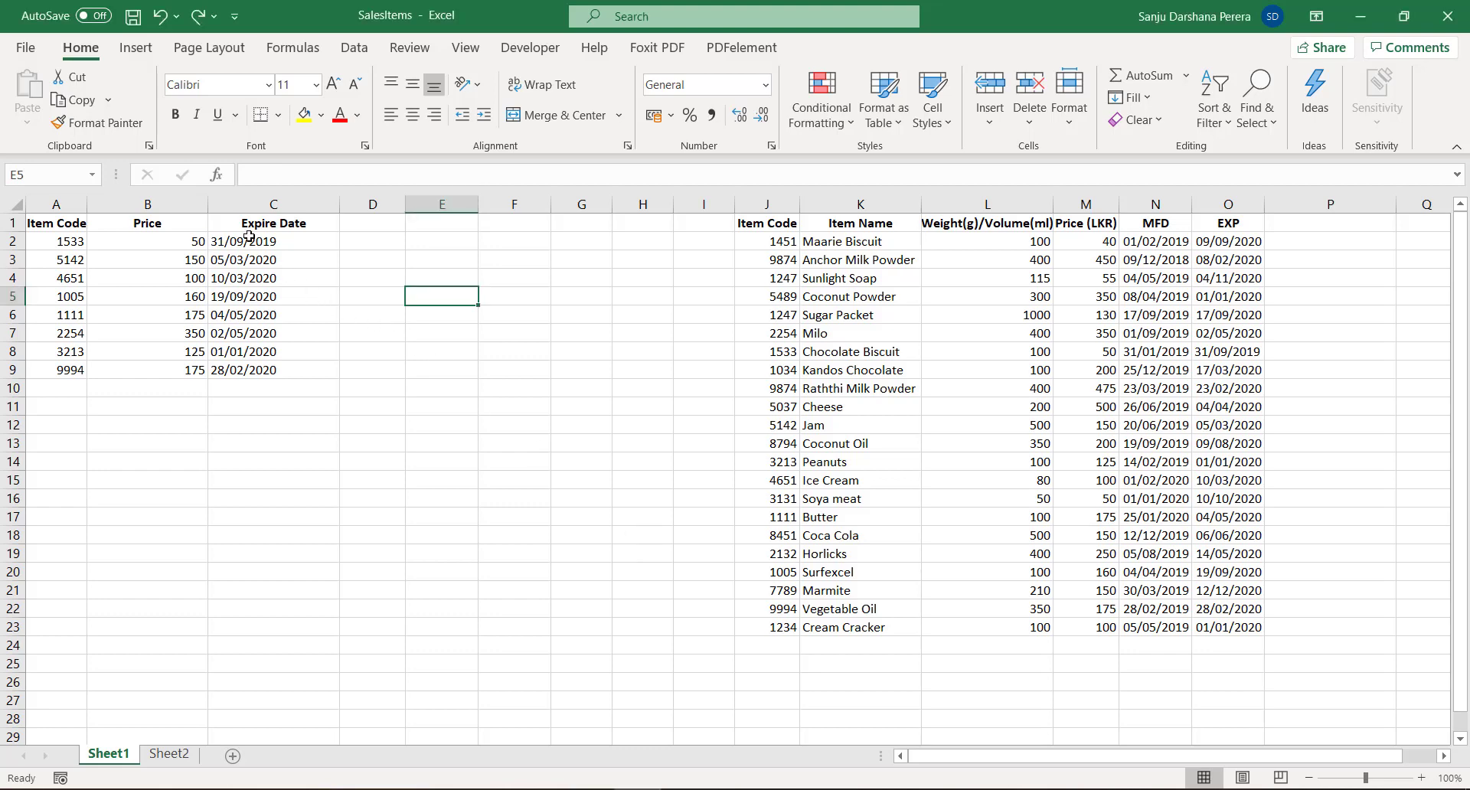
- Compare the VLOOKUP formulas behind the first Price and Expire Date entries in B2 and C2
left_click(192, 245)
left_click(245, 242)
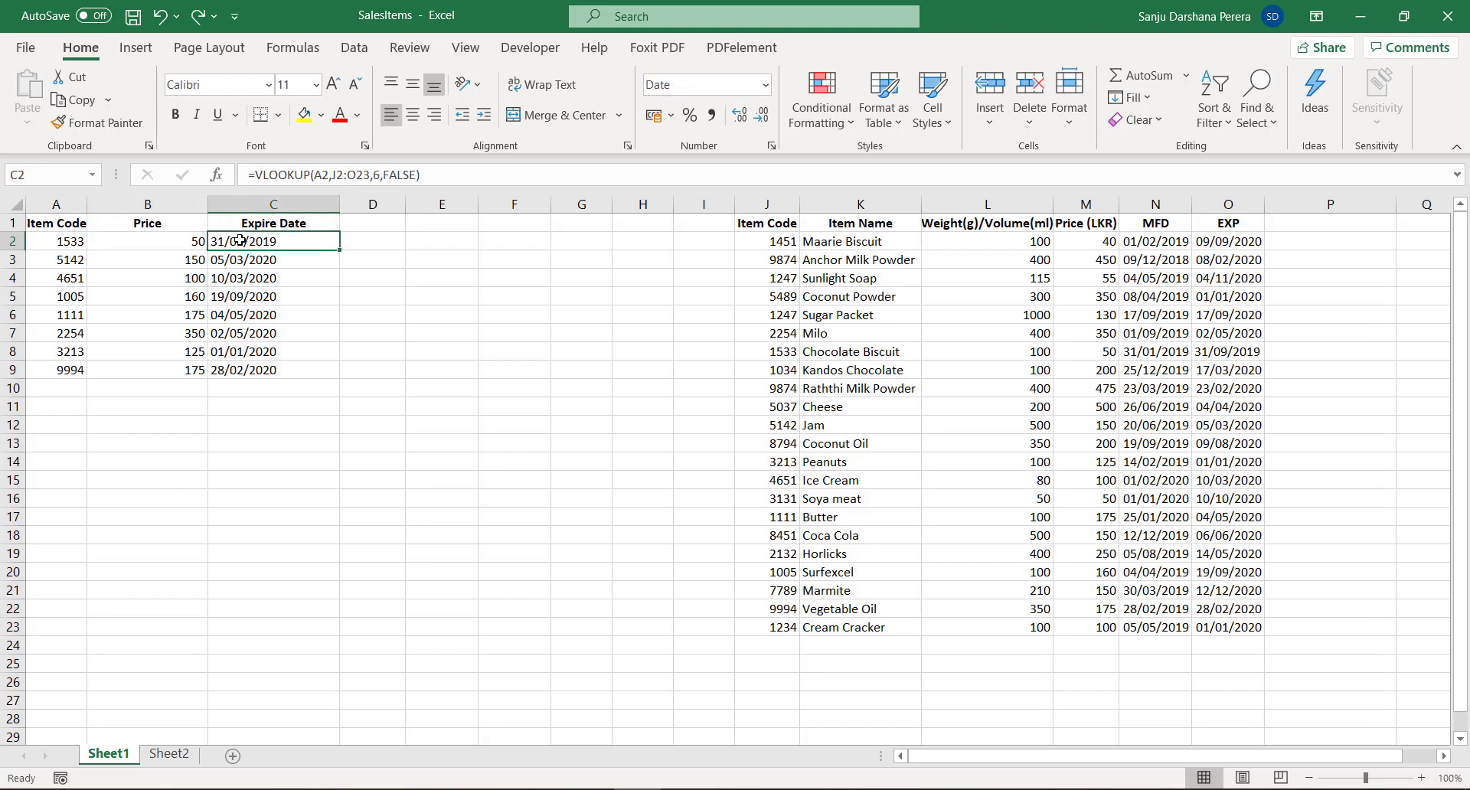
left_click(181, 241)
left_click(262, 242)
left_click(151, 242)
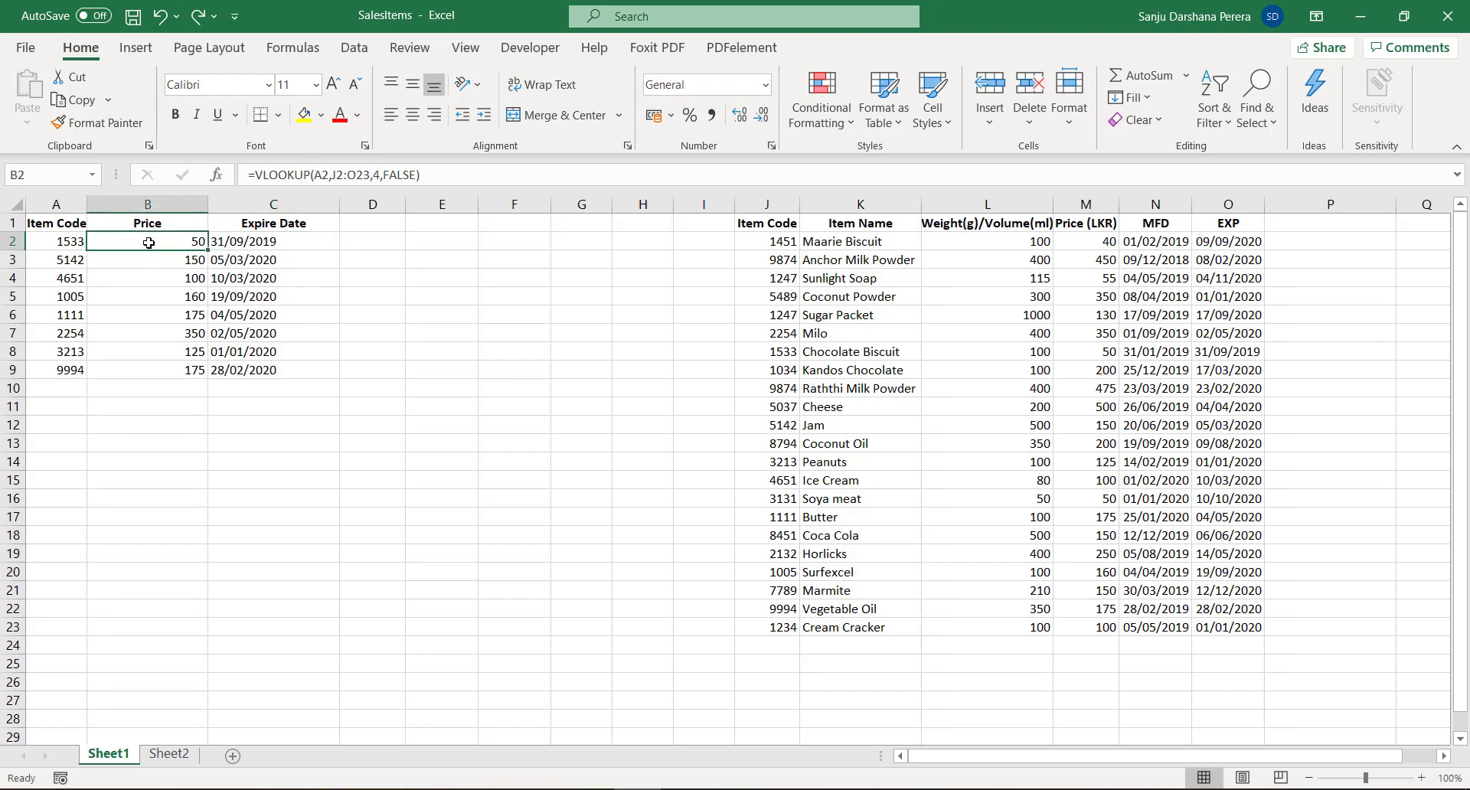
left_click(238, 244)
left_click(192, 240)
- Clear the Expire Date formulas from cells C2:C10
left_click_drag(245, 241, 246, 384)
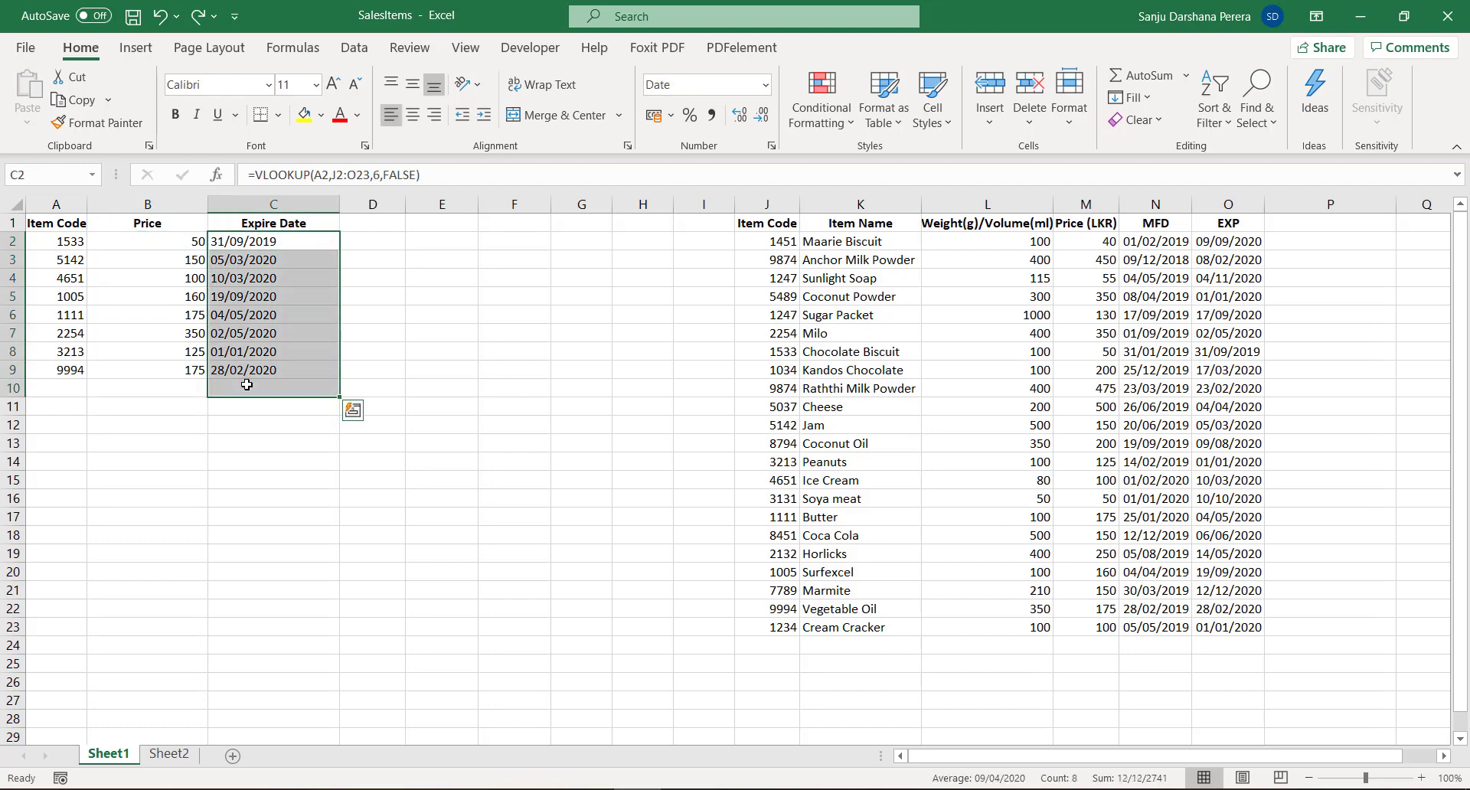
key("Delete")
double_click(182, 244)
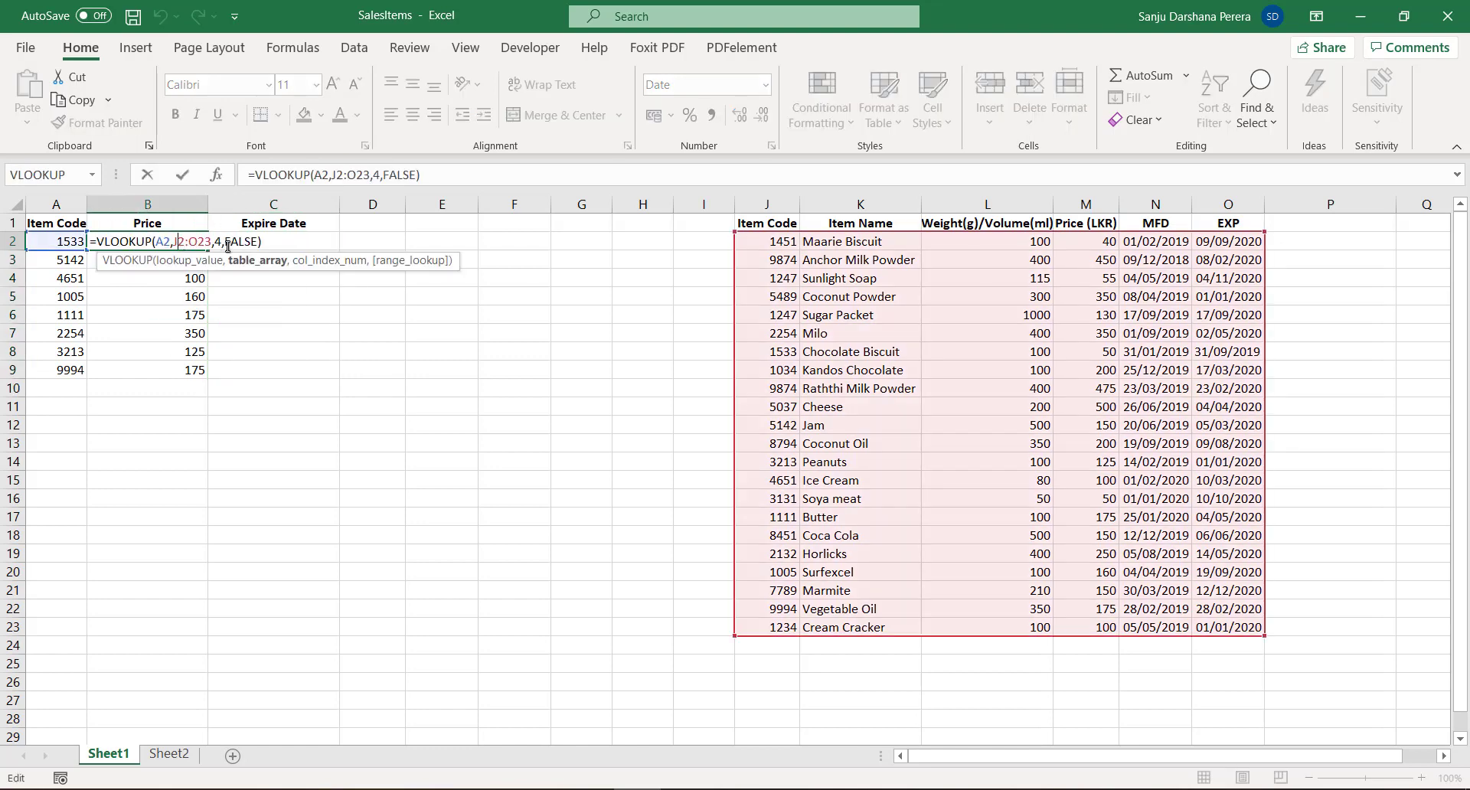
left_click(219, 286)
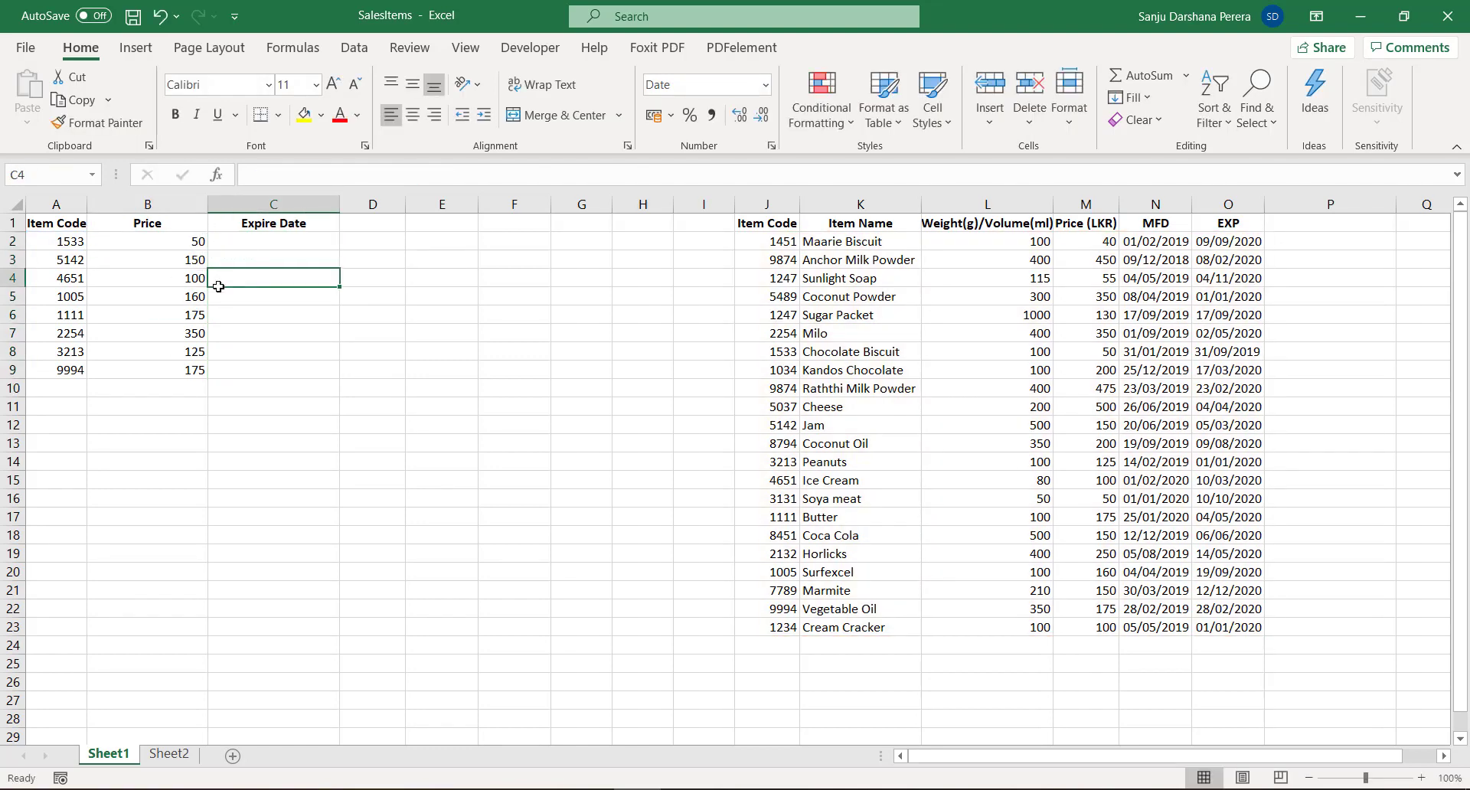
- Try to fill the Price formula from B2 across into C2 and examine the cell references it uses
left_click(194, 245)
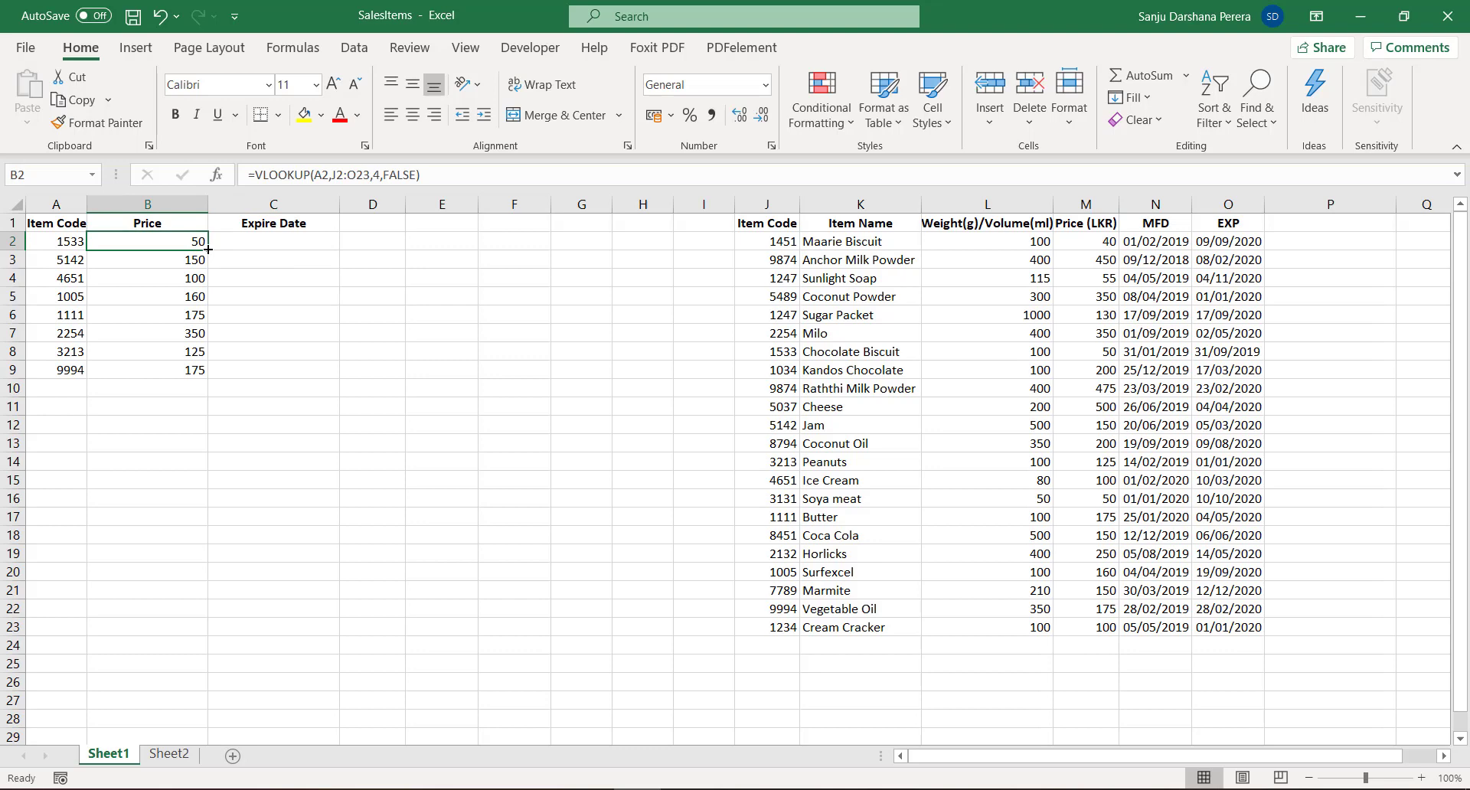
left_click_drag(208, 250, 284, 242)
left_click(266, 242)
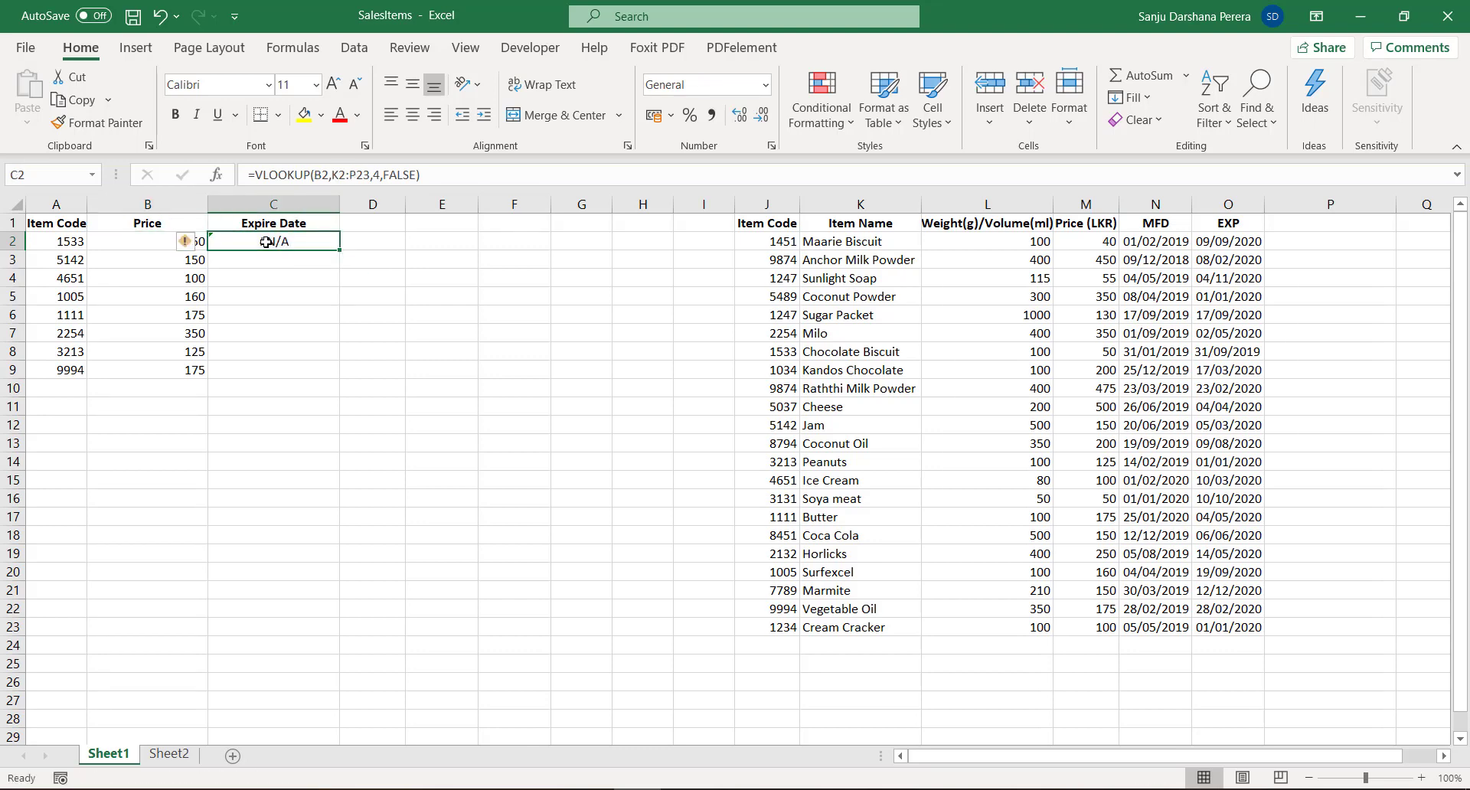
double_click(283, 241)
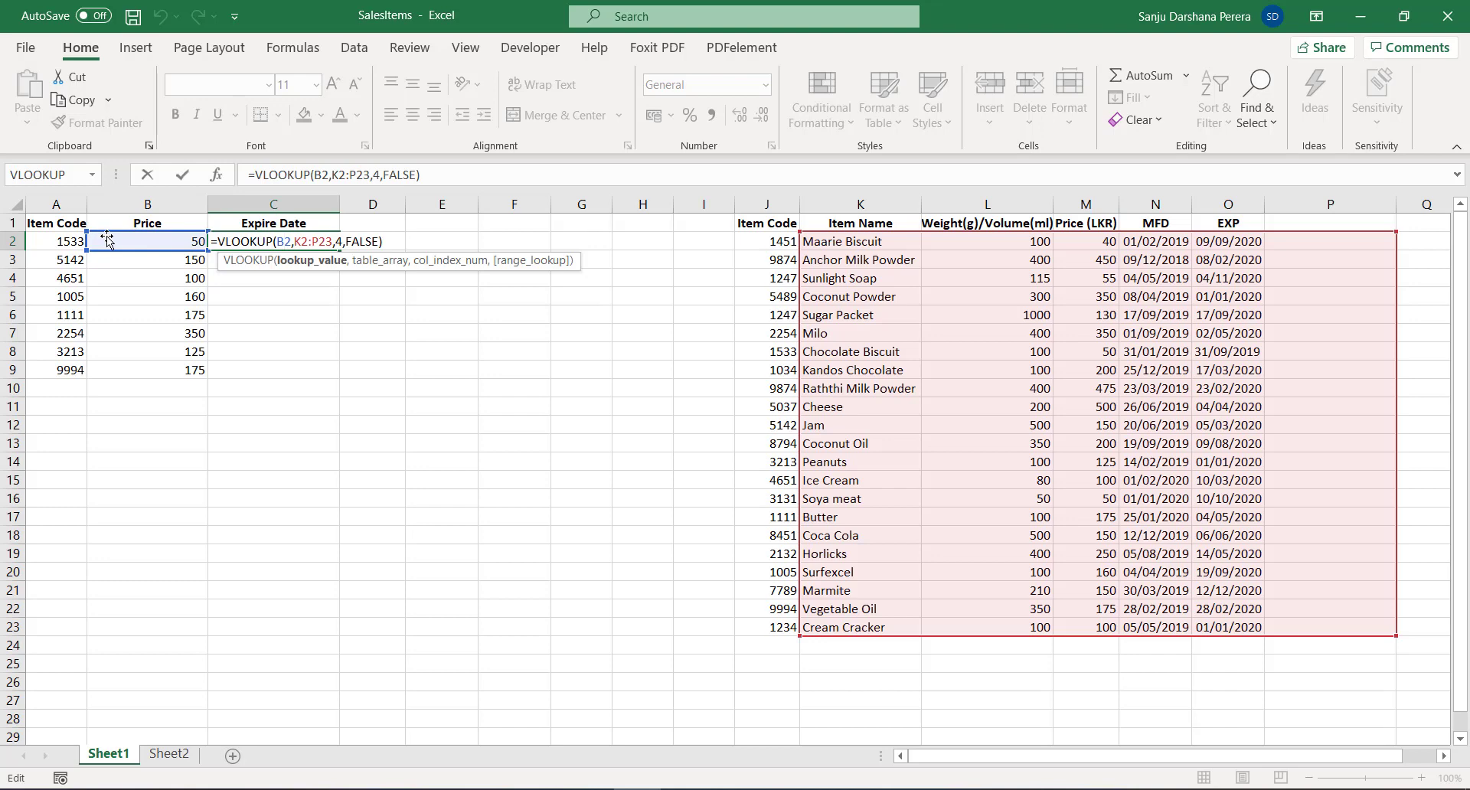
left_click_drag(108, 240, 206, 279)
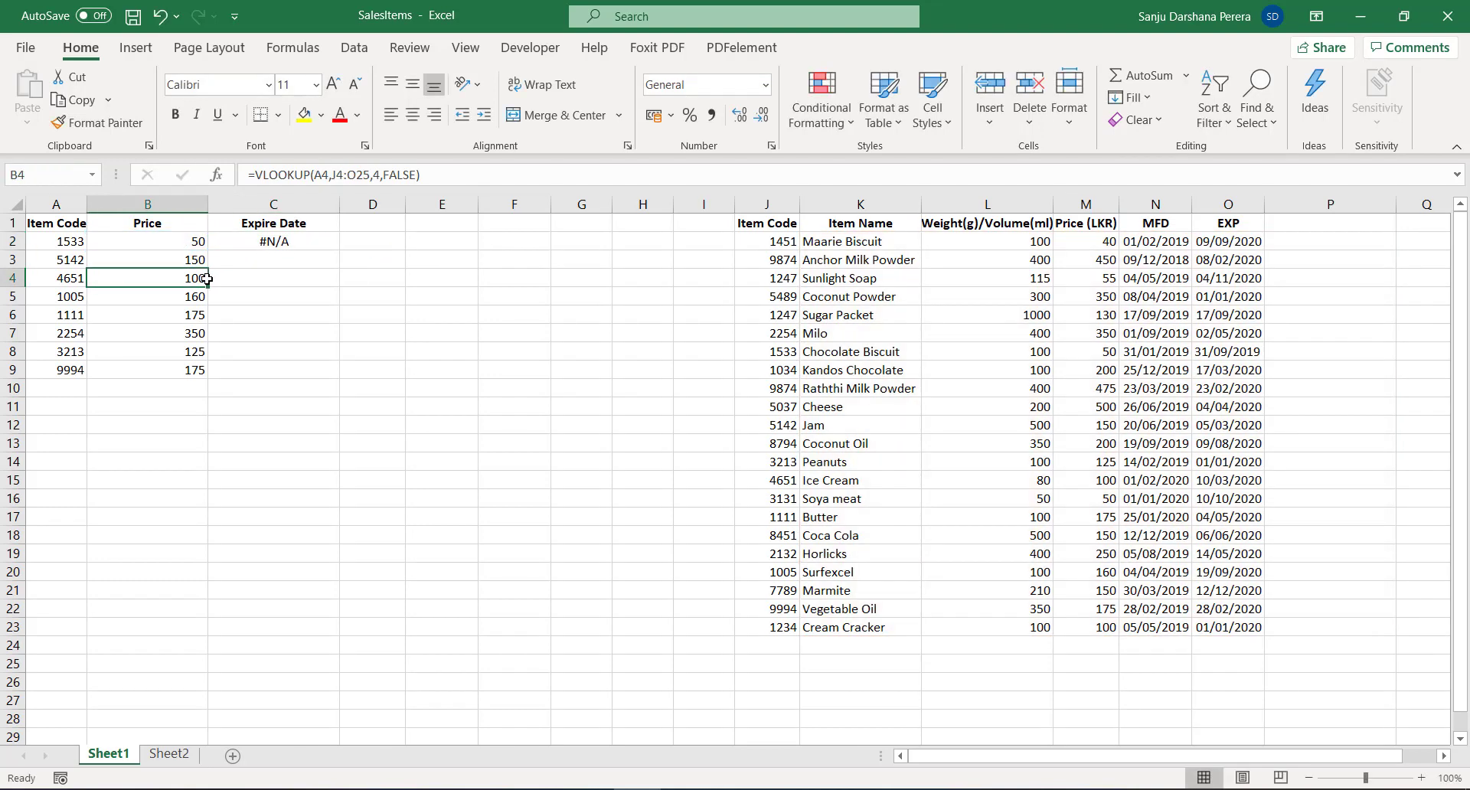
- Make the lookup value in the B2 VLOOKUP formula the absolute reference $A$2
double_click(195, 239)
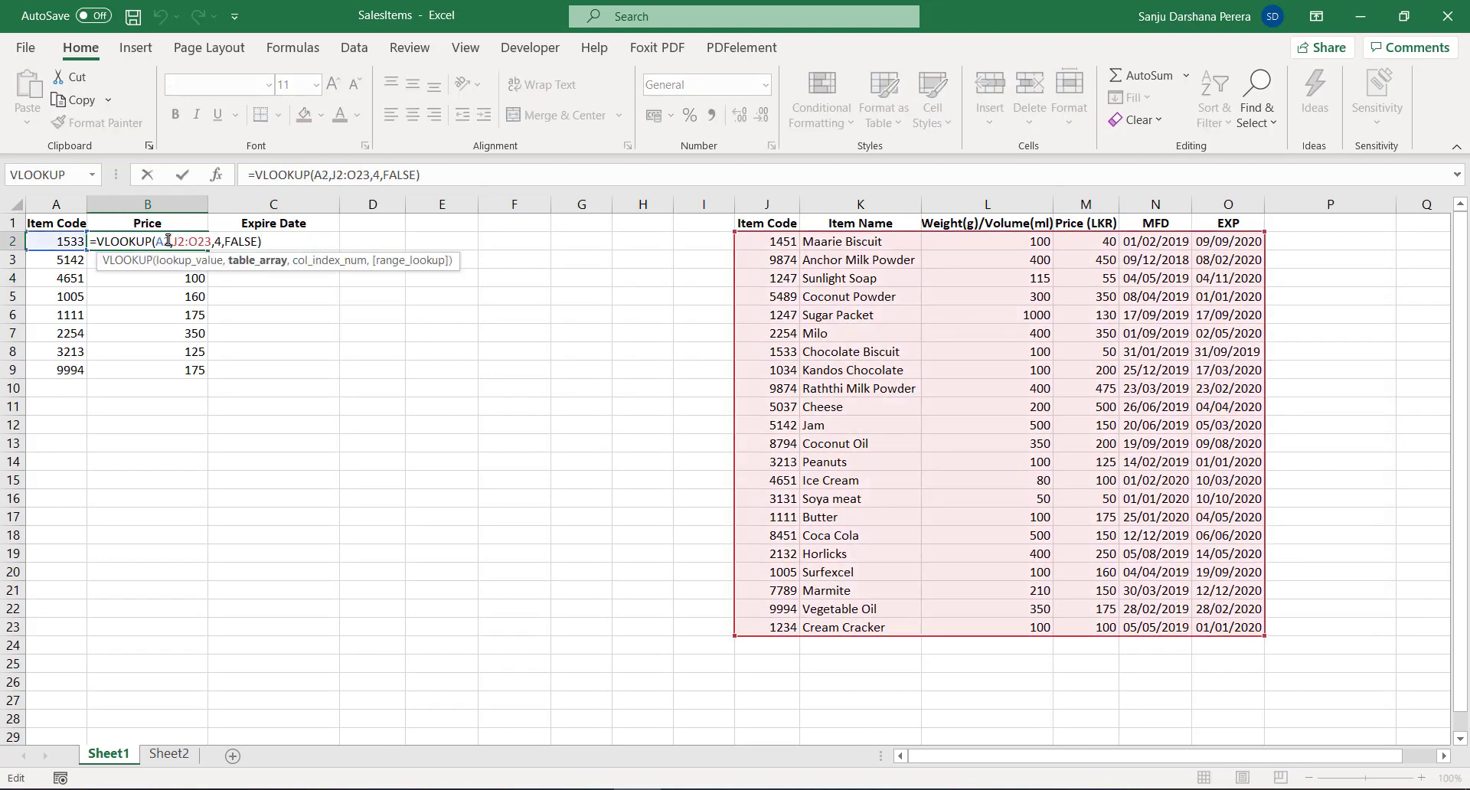
double_click(166, 240)
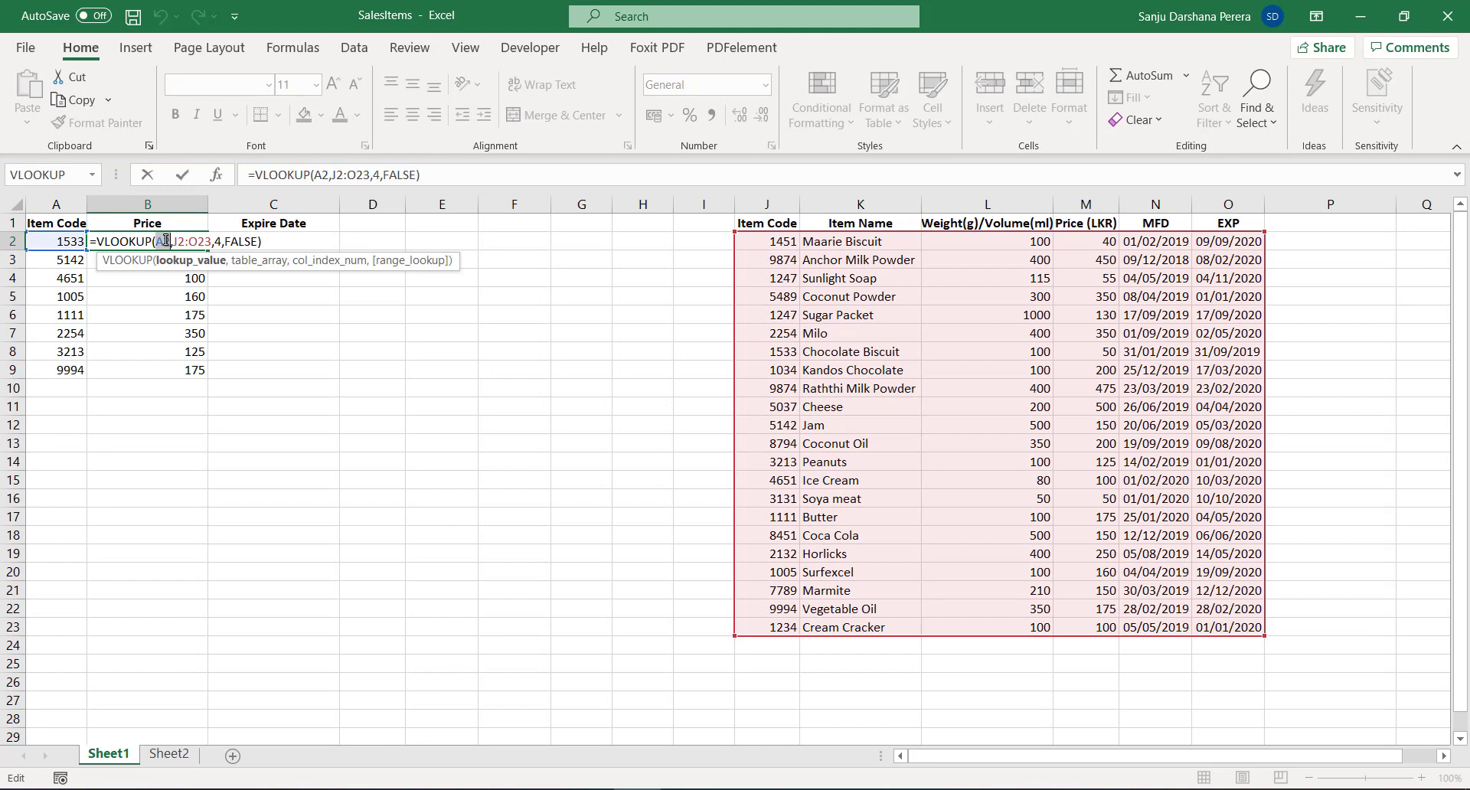
left_click(157, 240)
type("$")
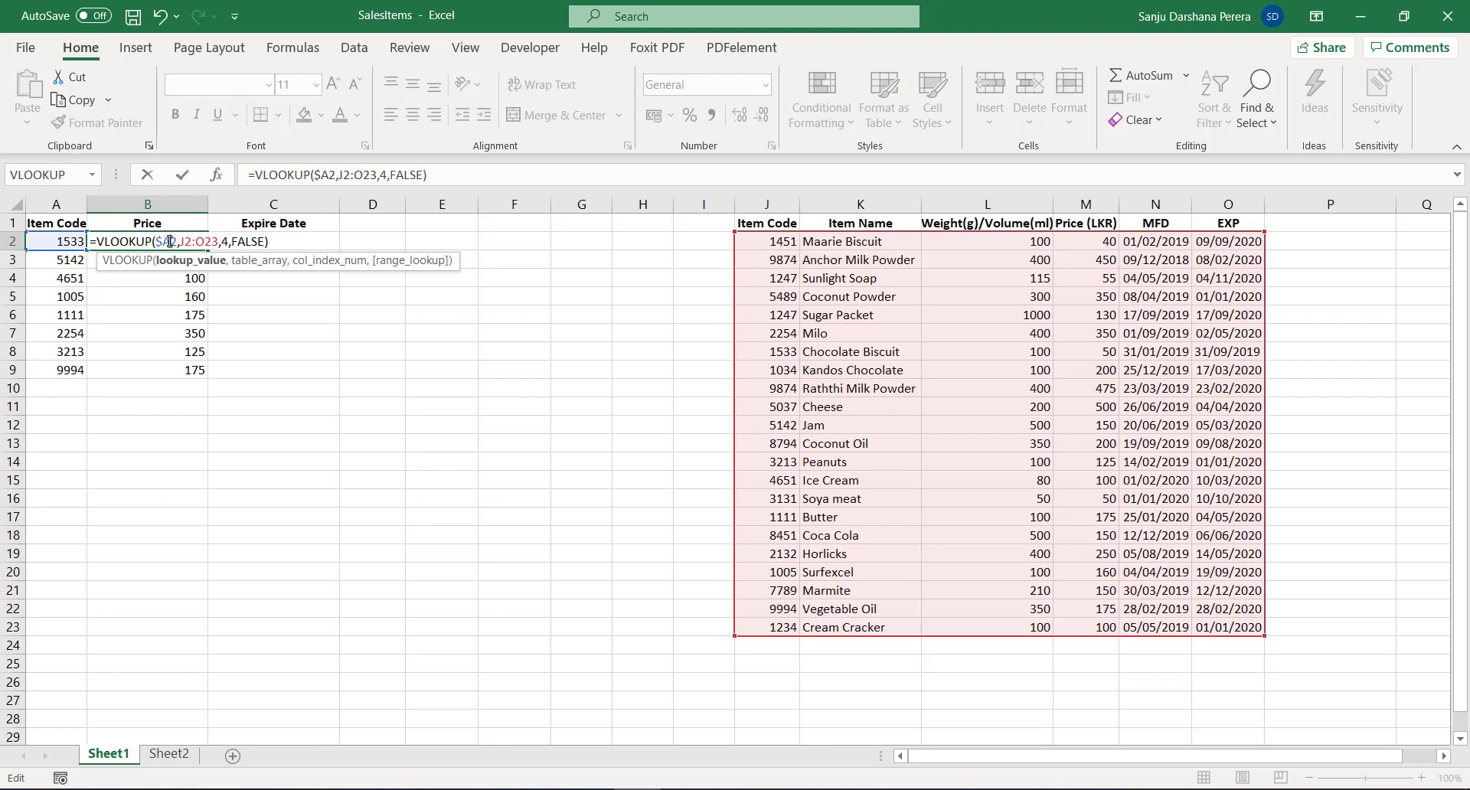
type("$")
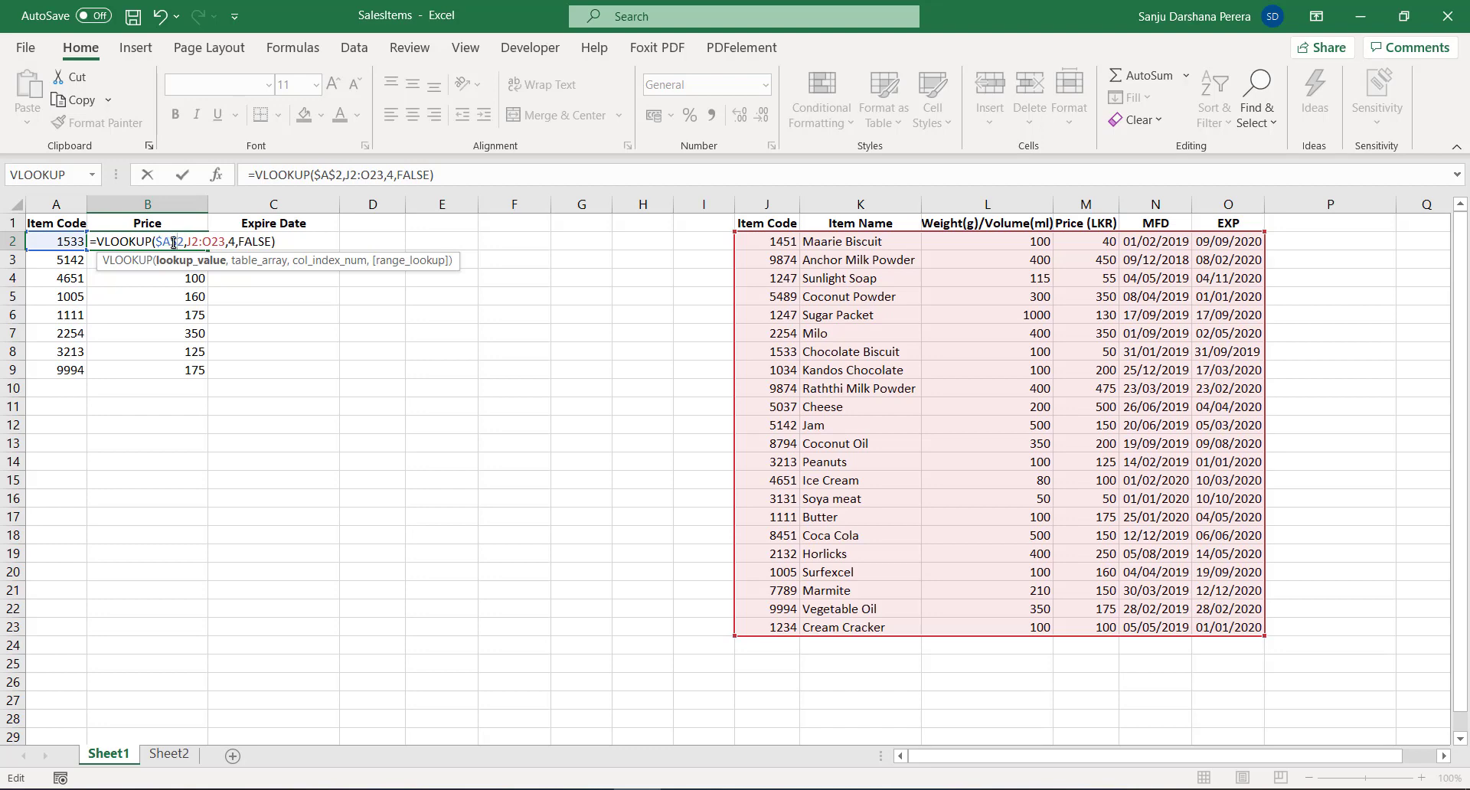
- Lock the table array in the B2 formula as $J$2:$O$23 and commit the formula
left_click(189, 242)
left_click_drag(189, 242, 225, 243)
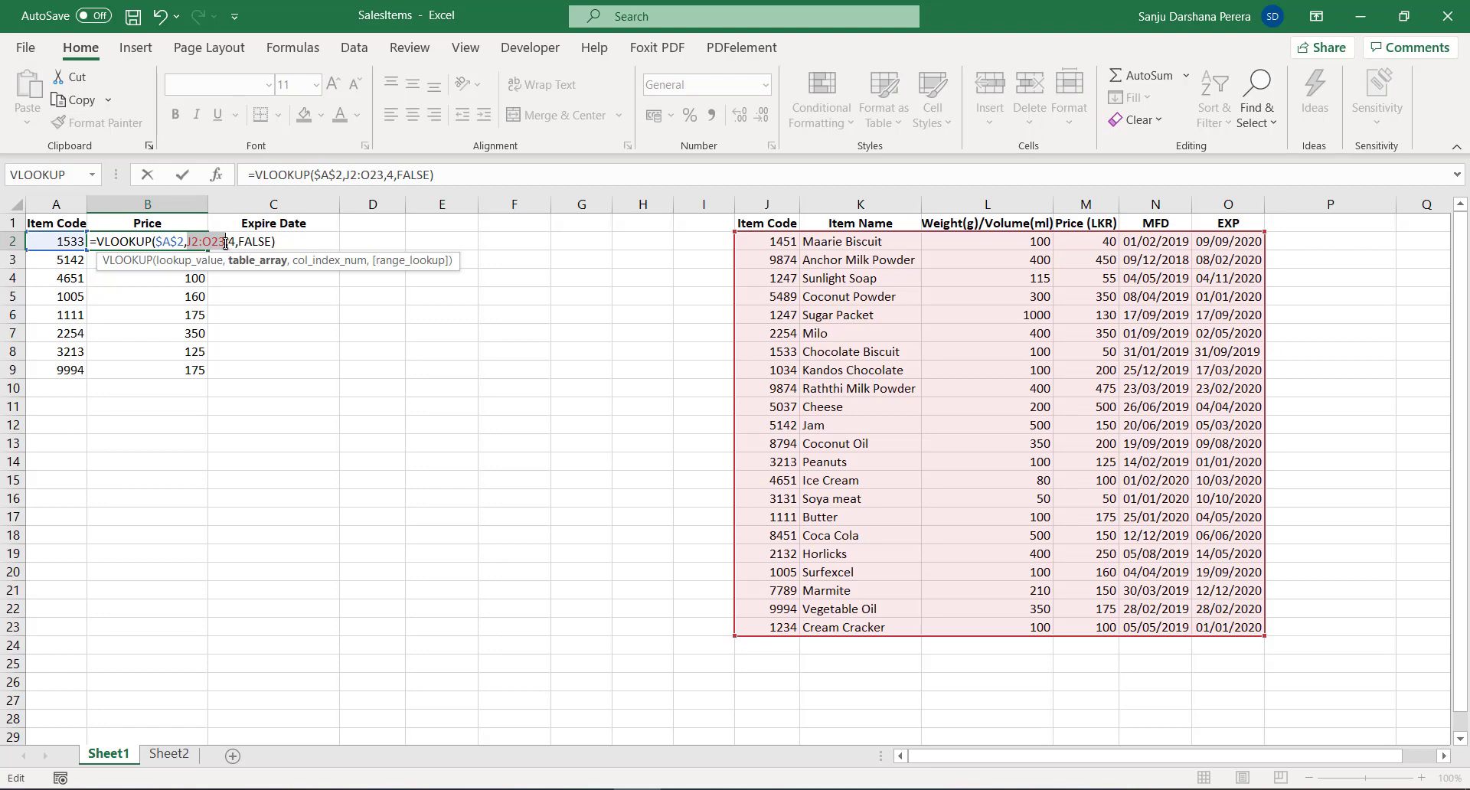
key("F4")
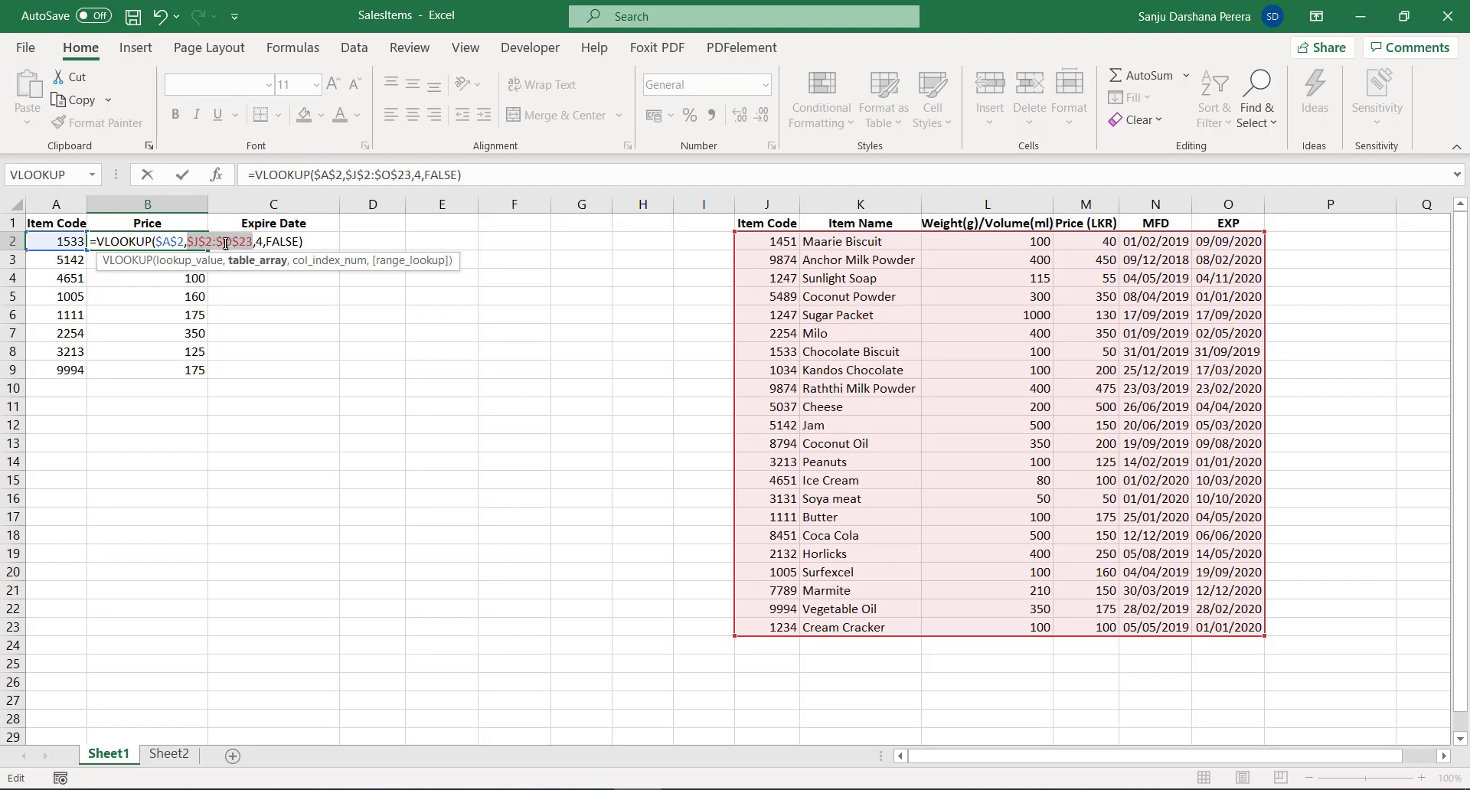
left_click(225, 243)
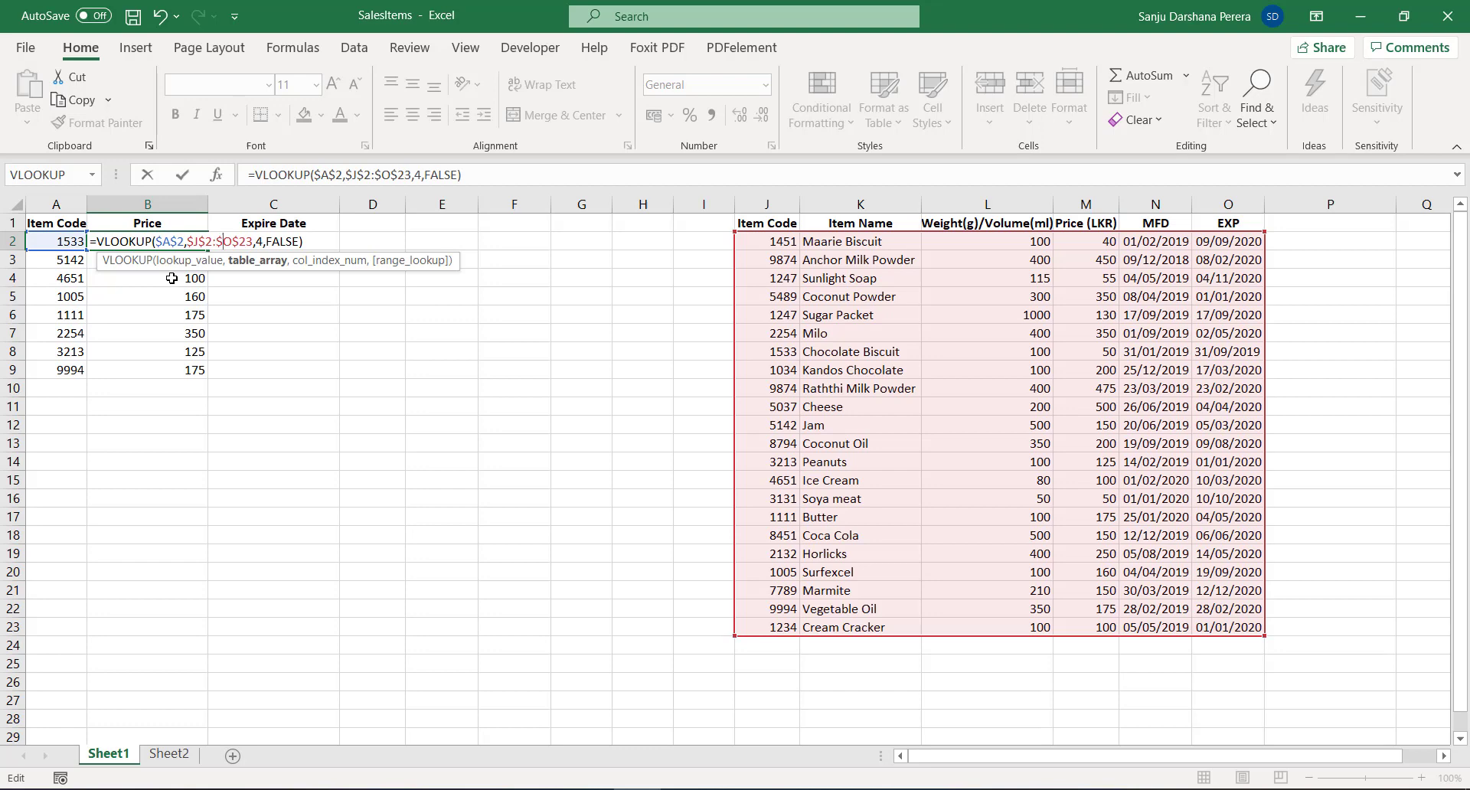
key("Return")
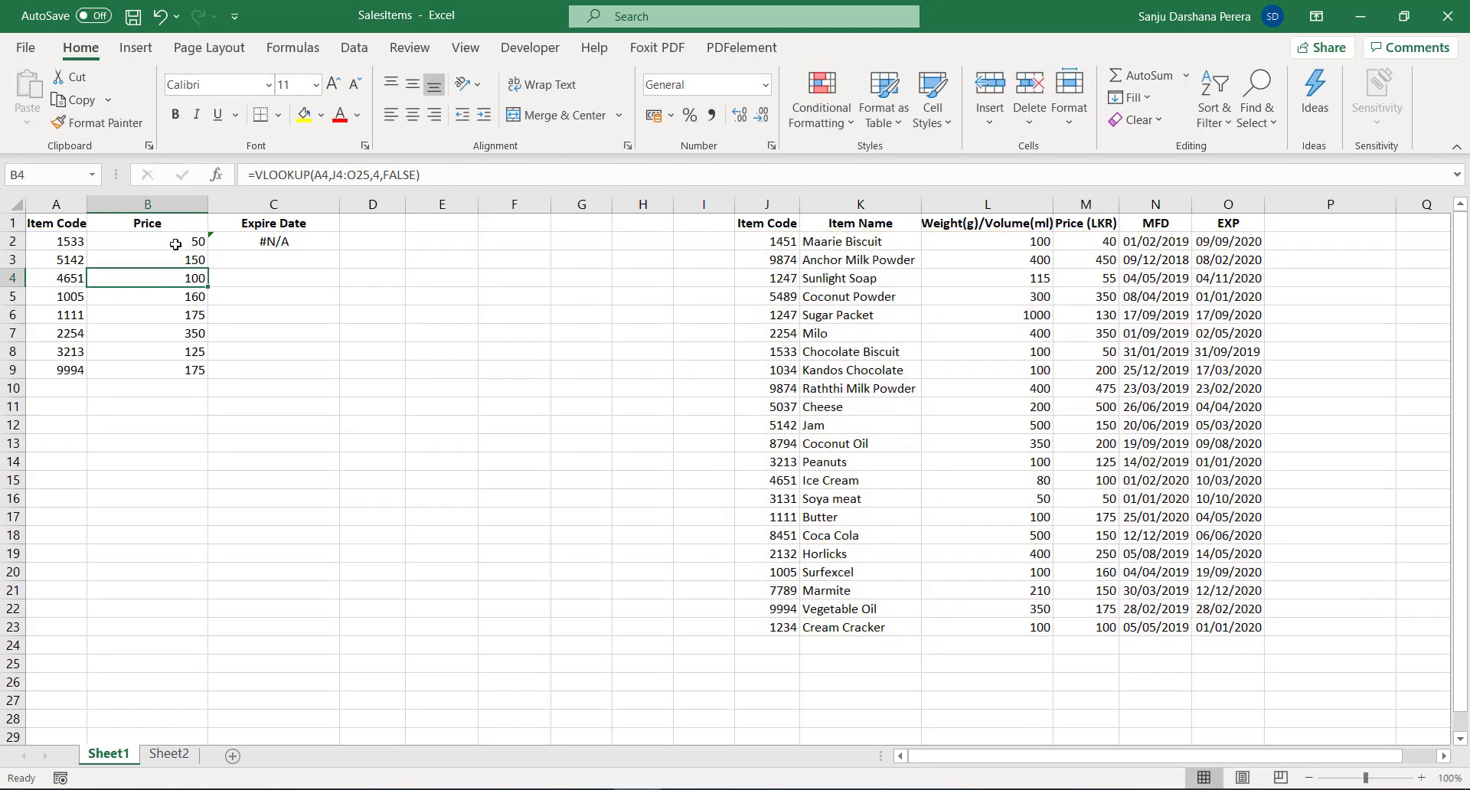
- Clear cell C2 and fill the Price formula with absolute references from B2 across into it
left_click(174, 243)
left_click(223, 244)
key("Delete")
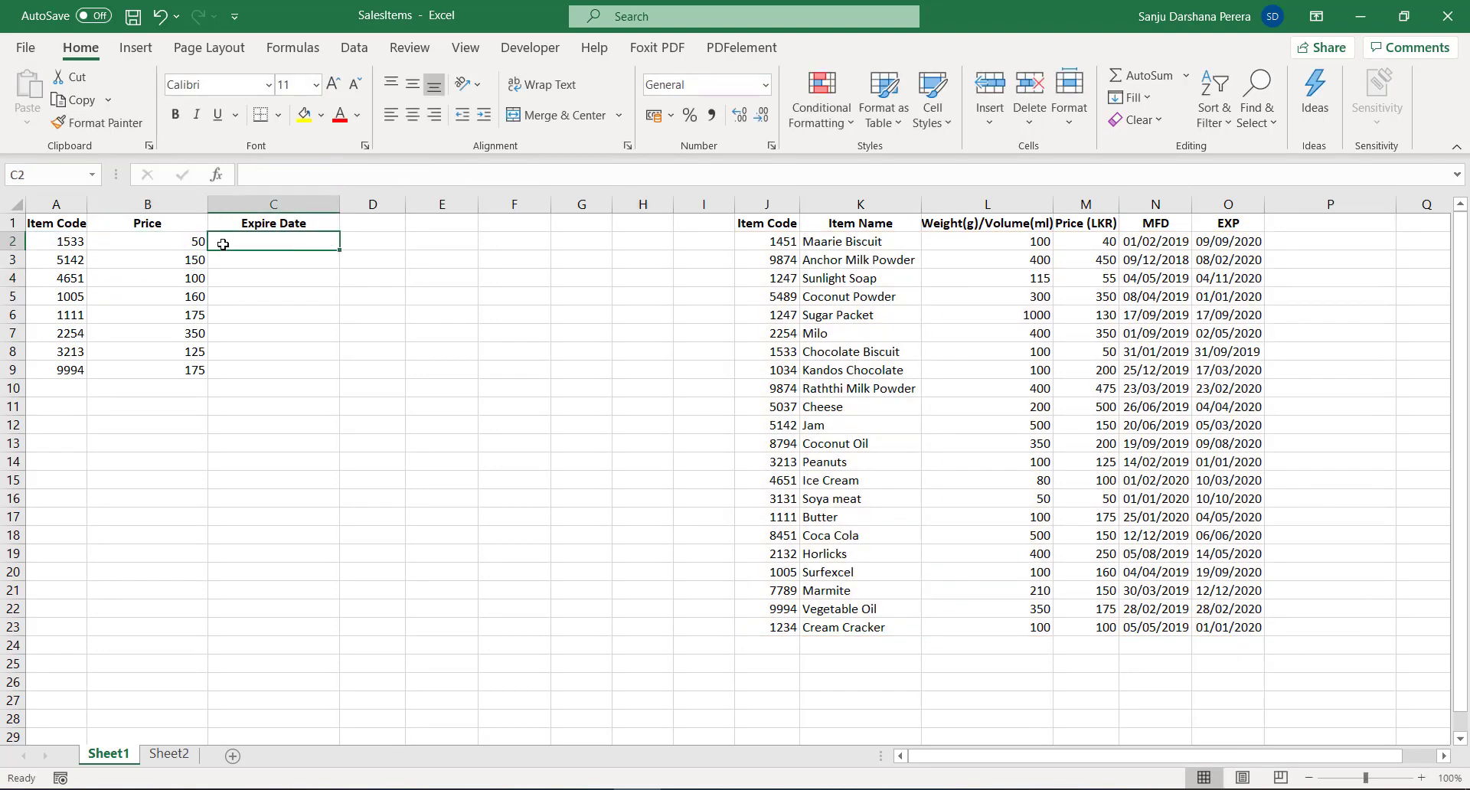
left_click(189, 243)
left_click_drag(204, 245, 303, 244)
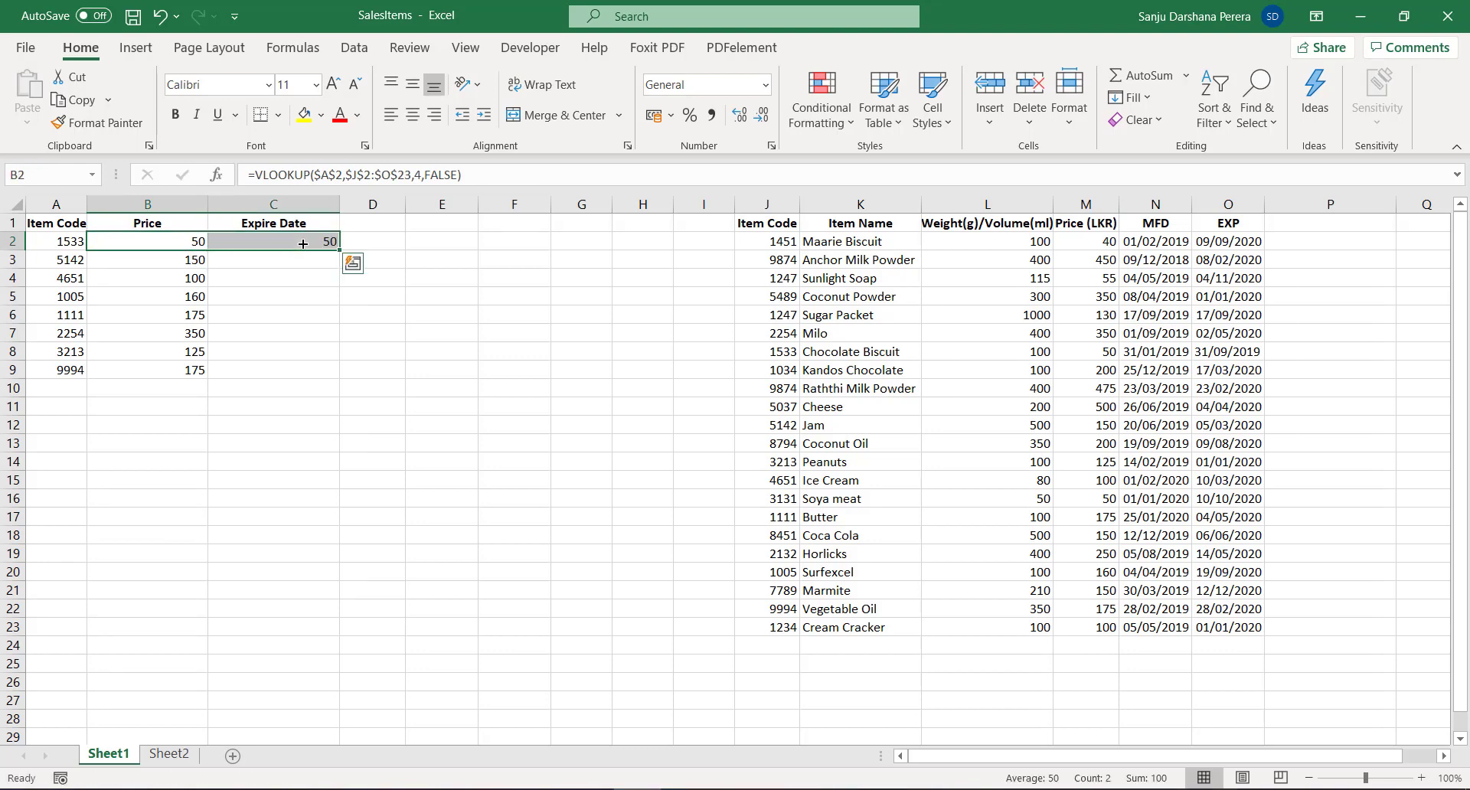
- Change the column index number in the C2 VLOOKUP formula to 6 so it returns the EXP column
left_click(283, 242)
double_click(284, 243)
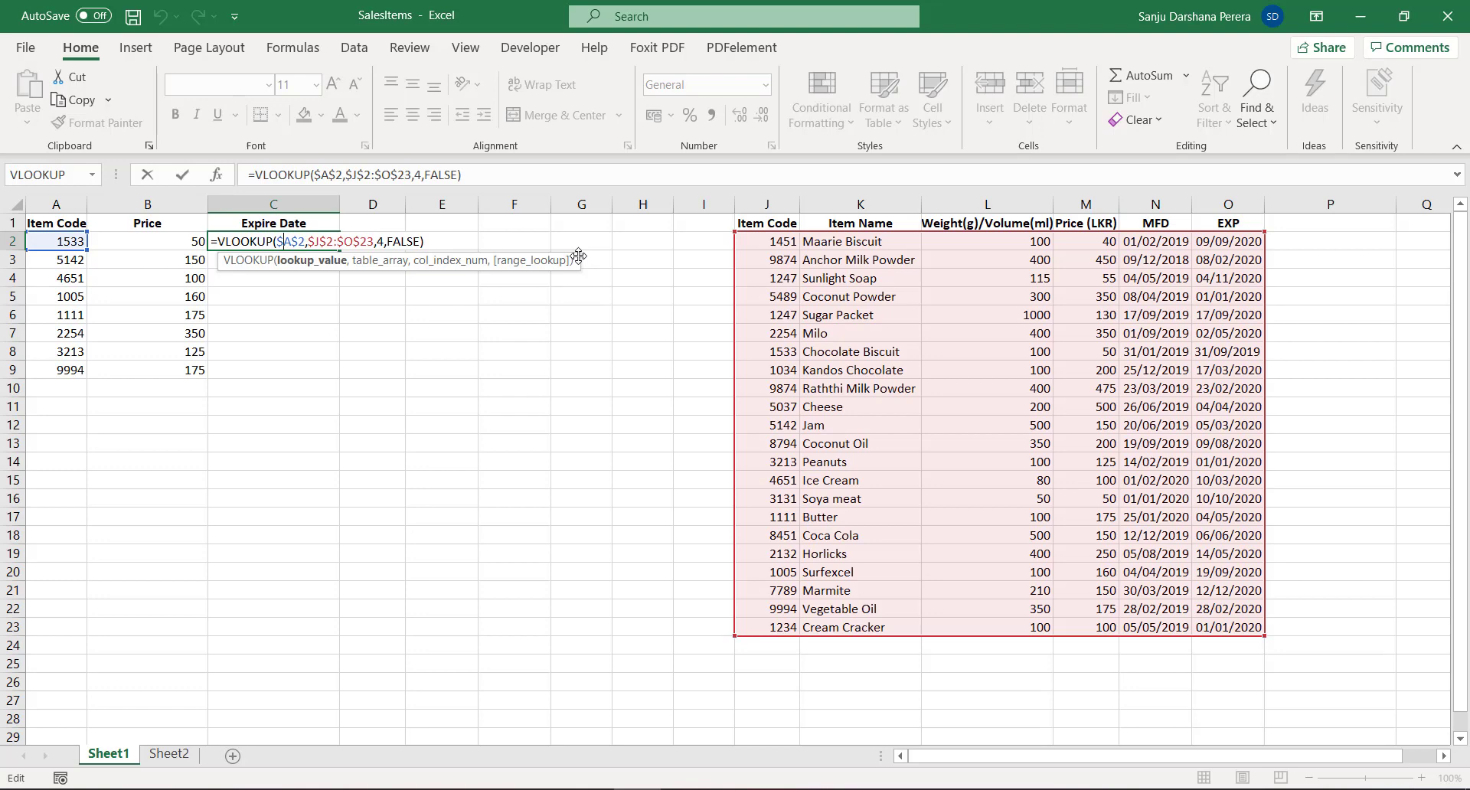
left_click(284, 241)
left_click(383, 241)
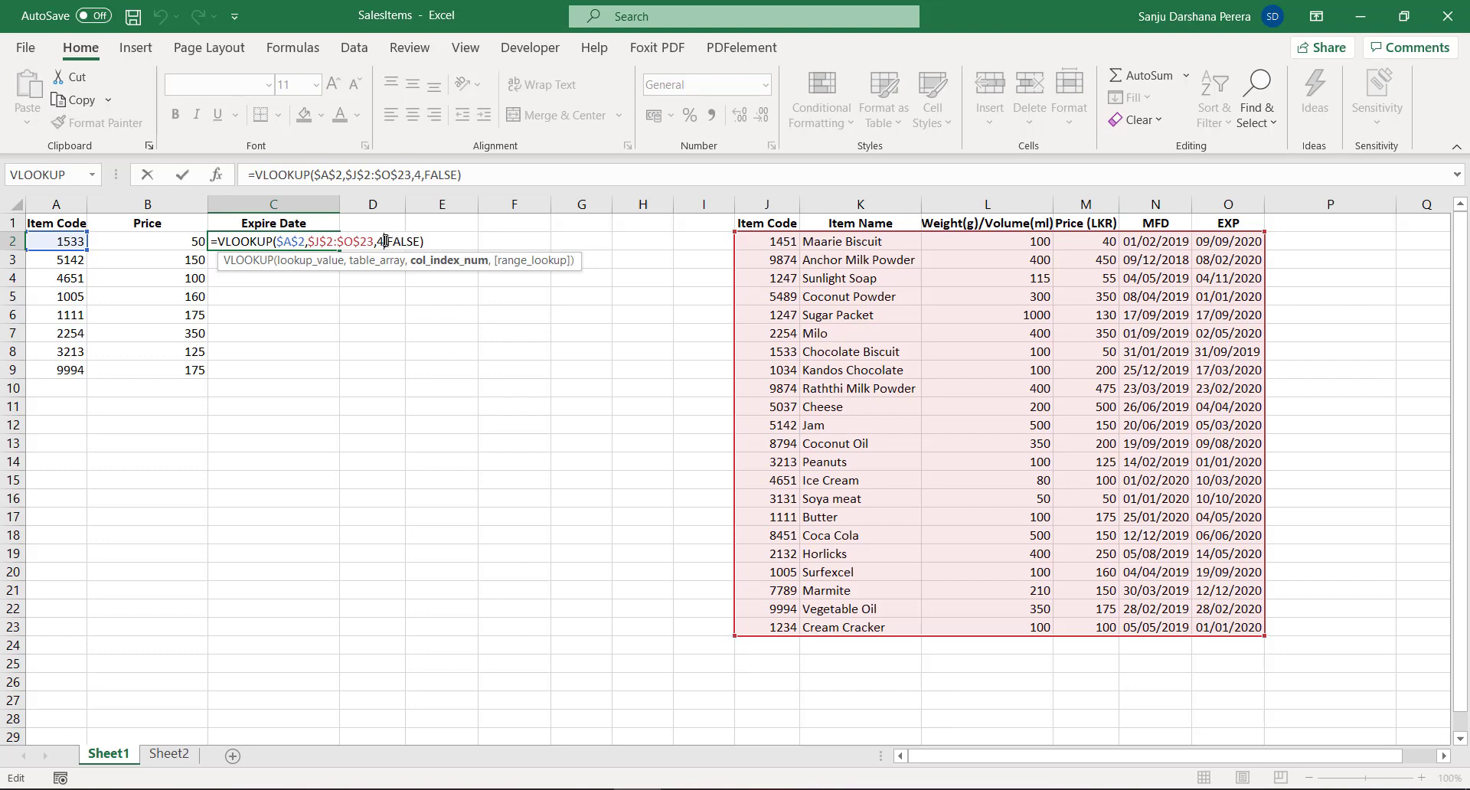
double_click(383, 241)
left_click(405, 241)
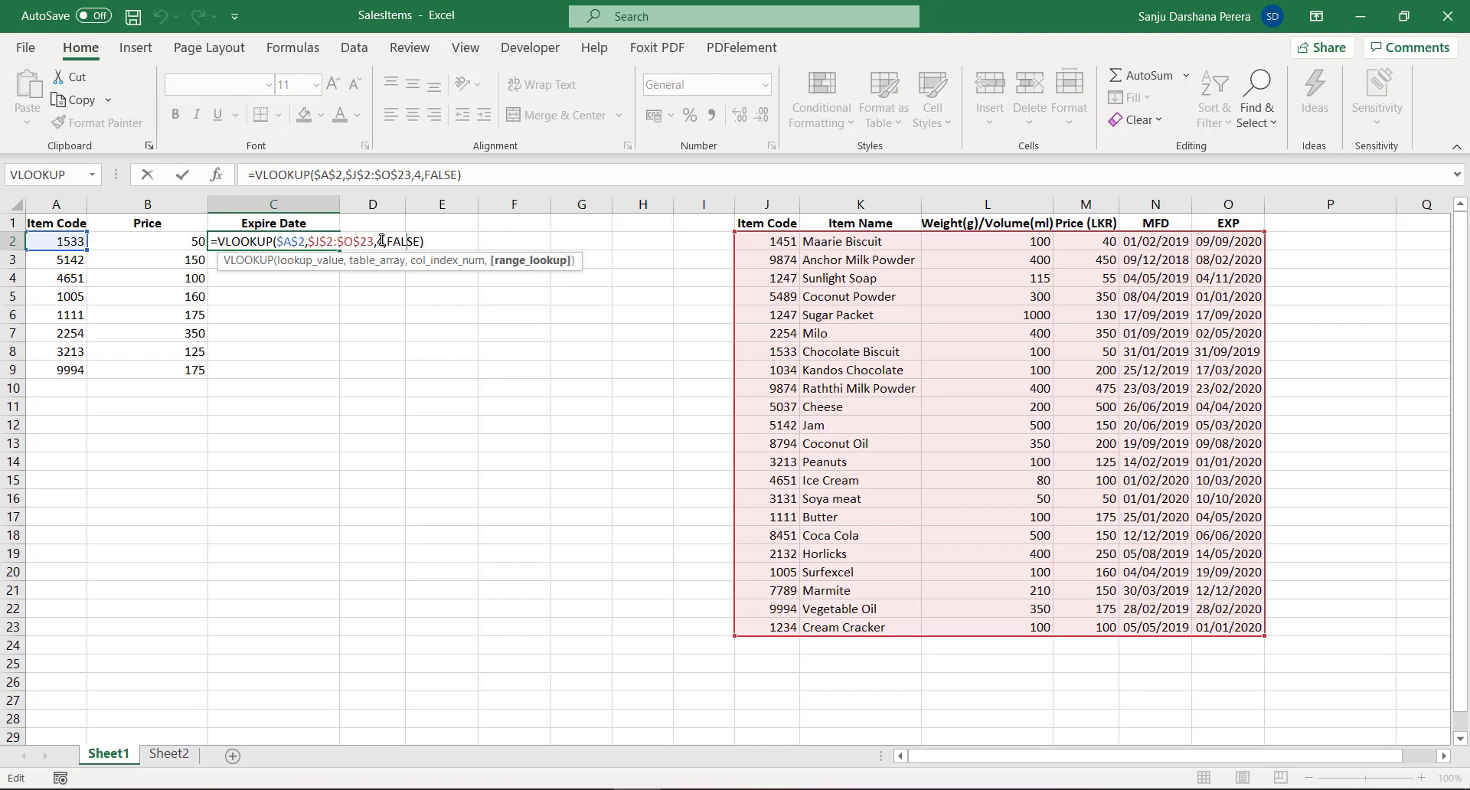
left_click(384, 242)
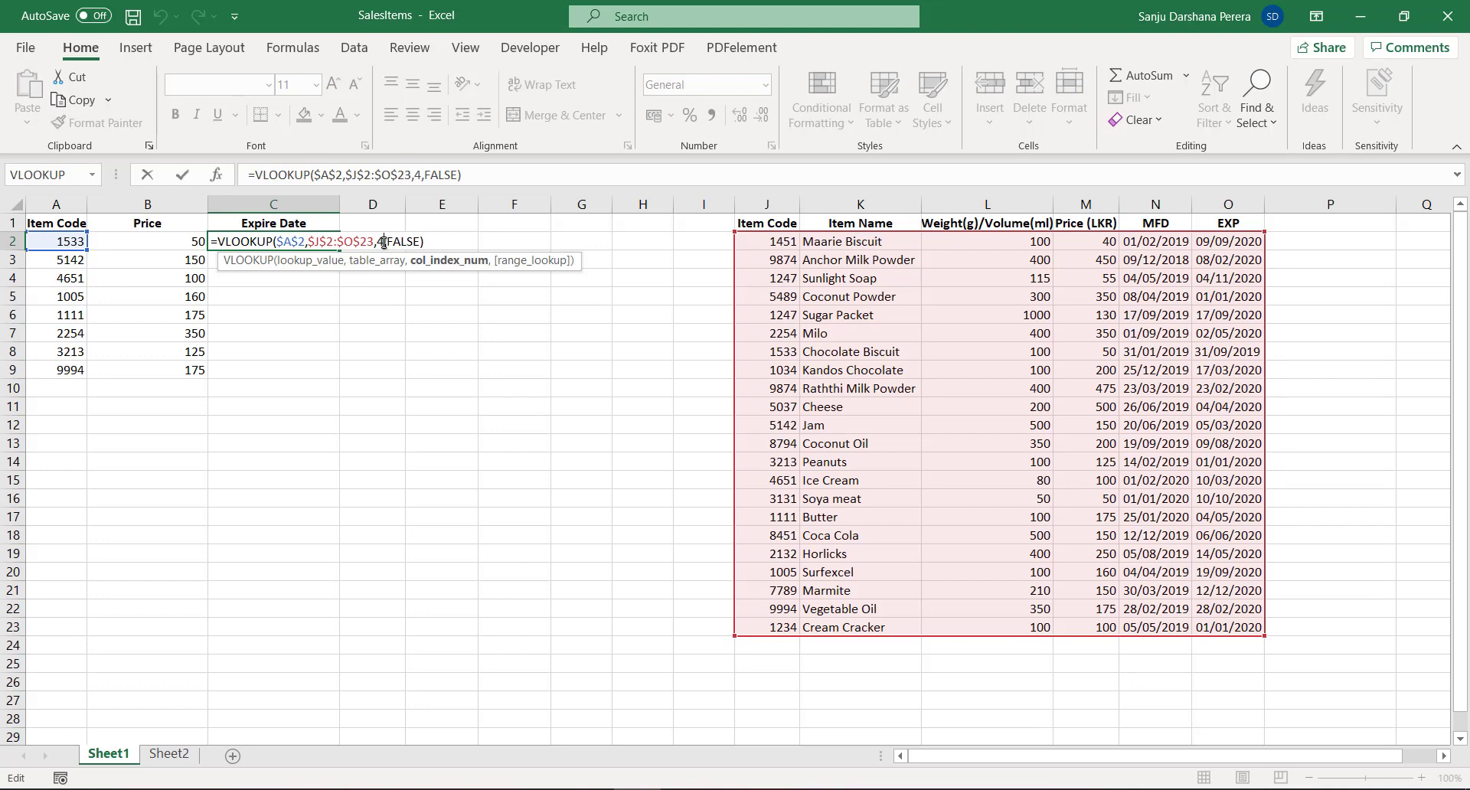
left_click(383, 242)
key("BackSpace")
type("6")
key("Return")
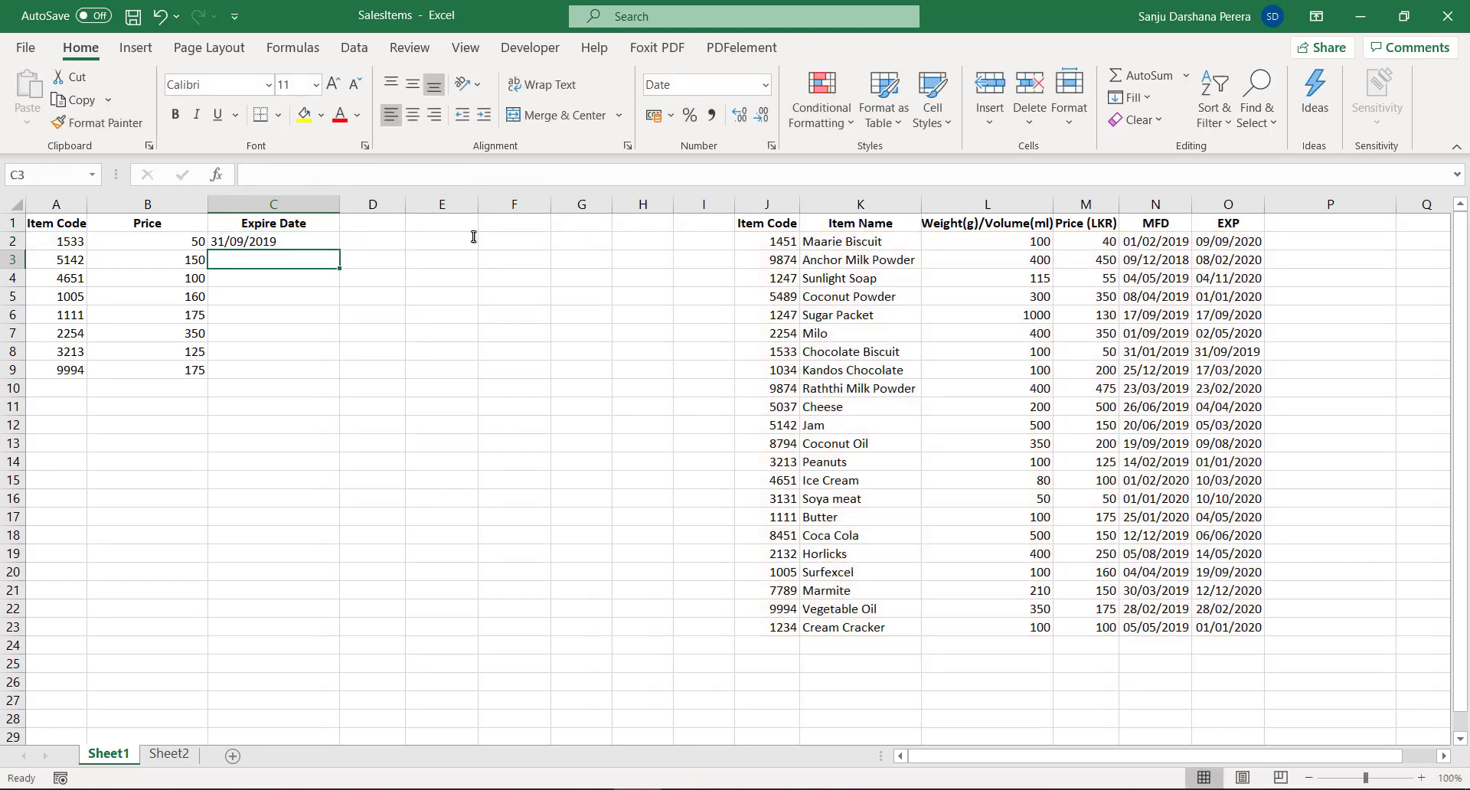
- Try to fill the C2 formula with the $A$2 lookup value down to C9 and undo the fill
left_click(314, 245)
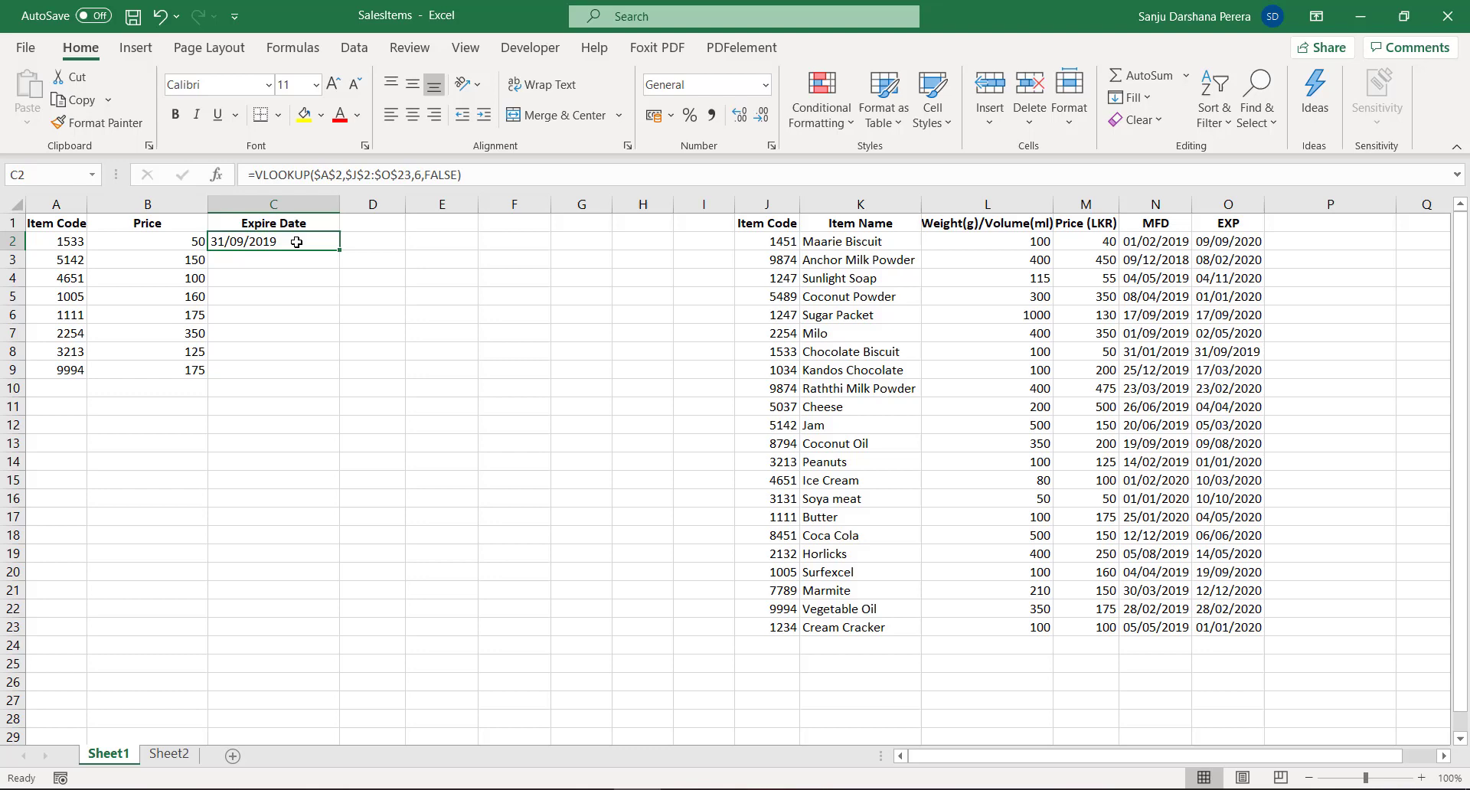
left_click_drag(337, 249, 321, 371)
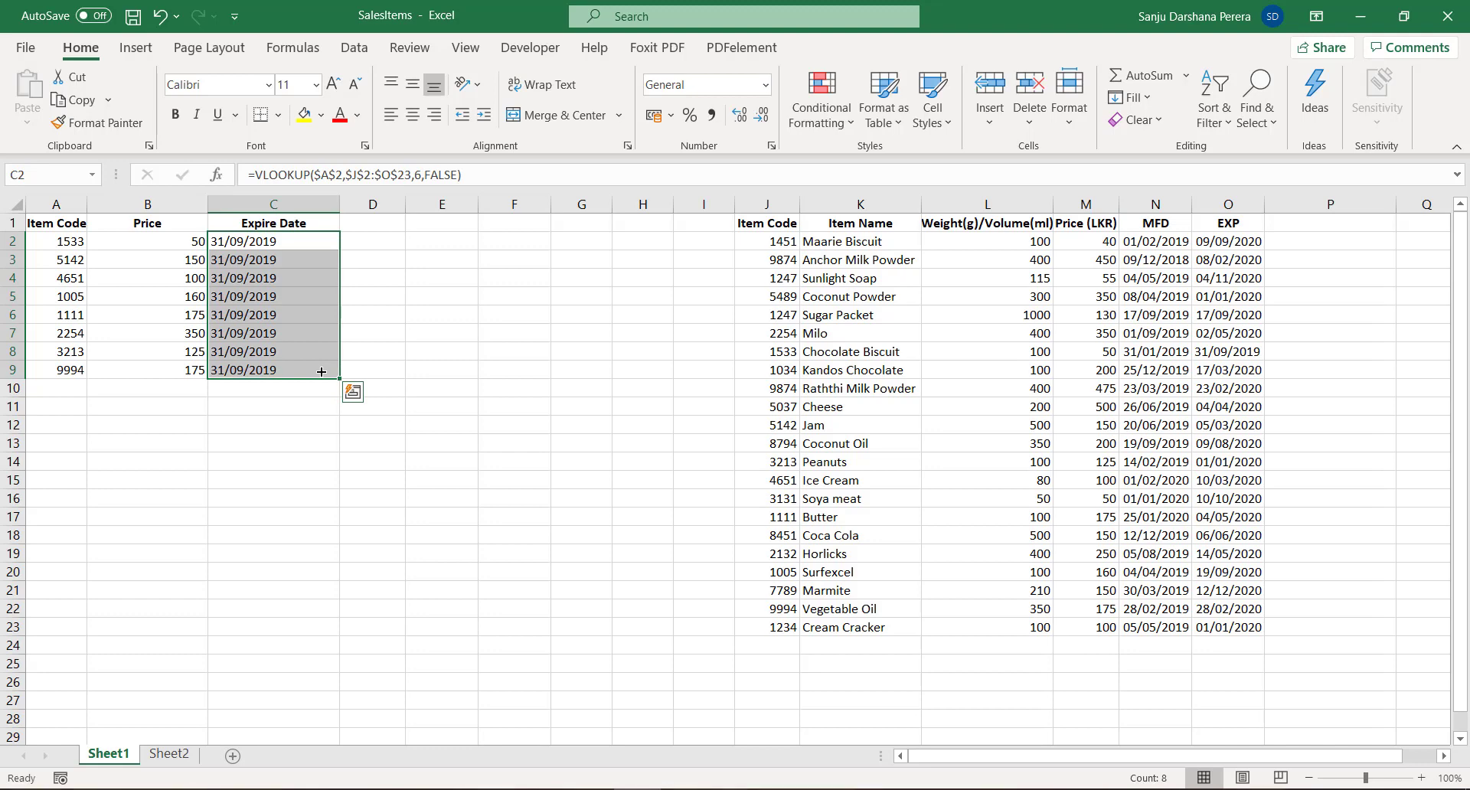
left_click(301, 241)
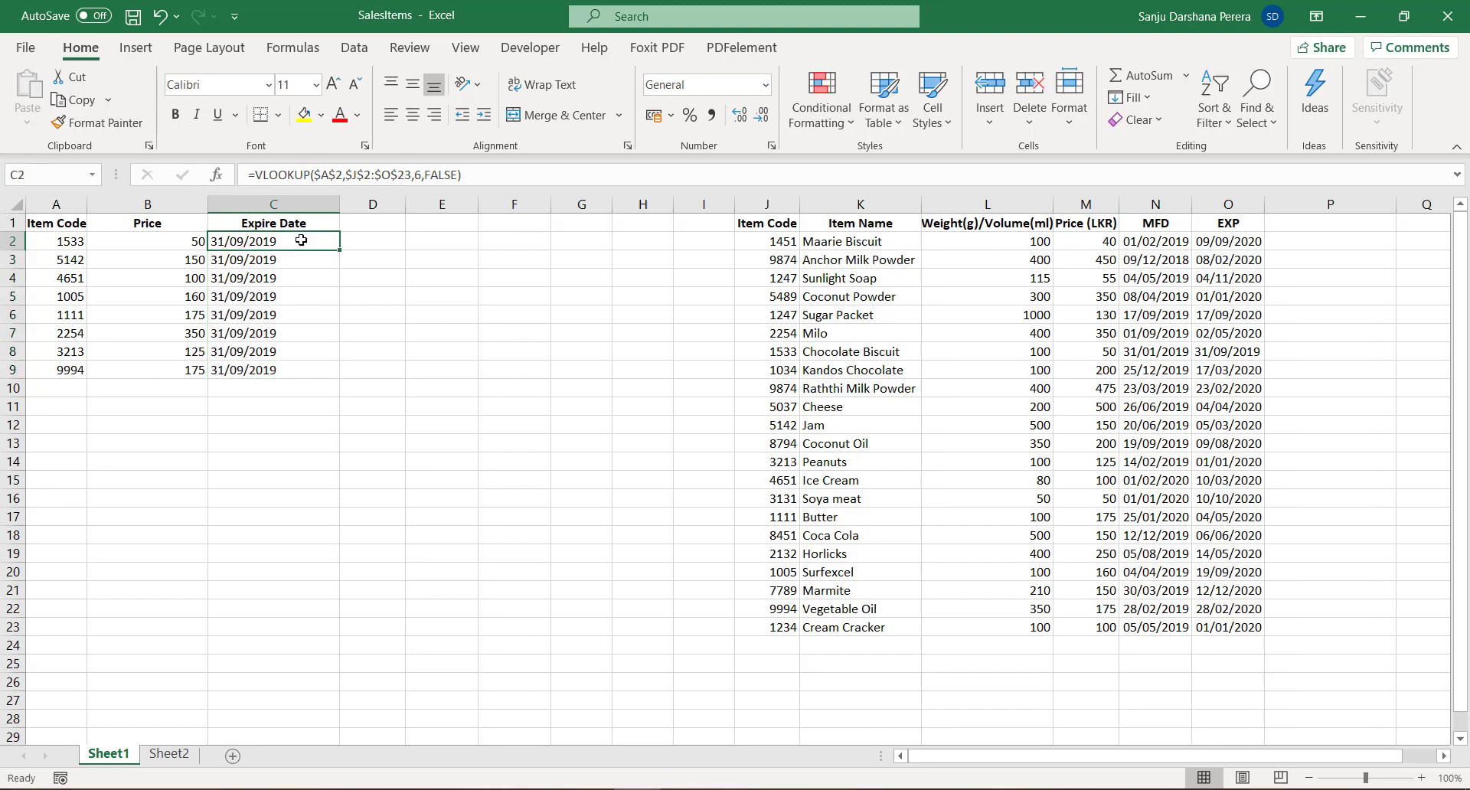
key("ctrl+z")
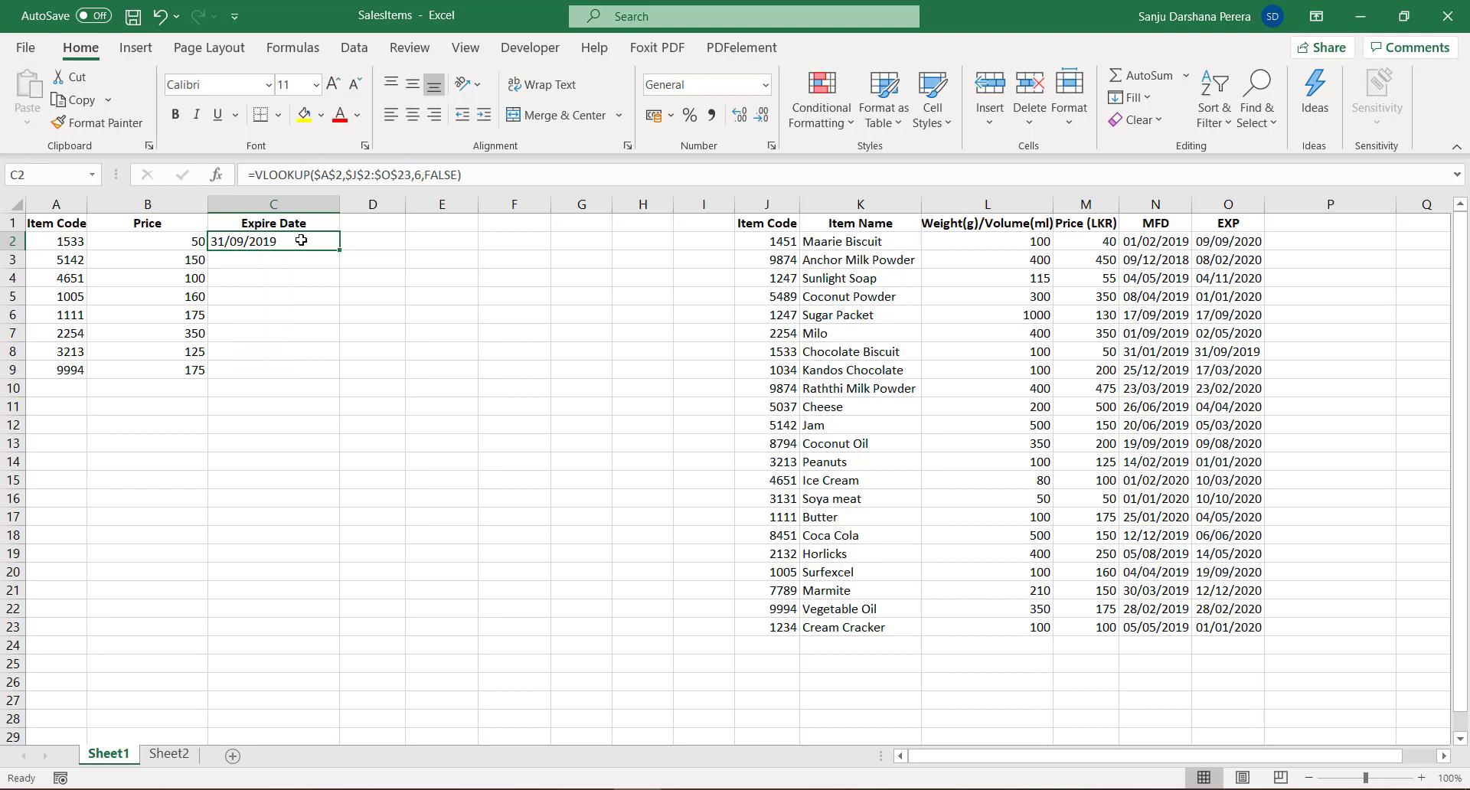
- Change the lookup value in the C2 formula to the mixed reference $A2 and fill the formula down to C9
double_click(282, 241)
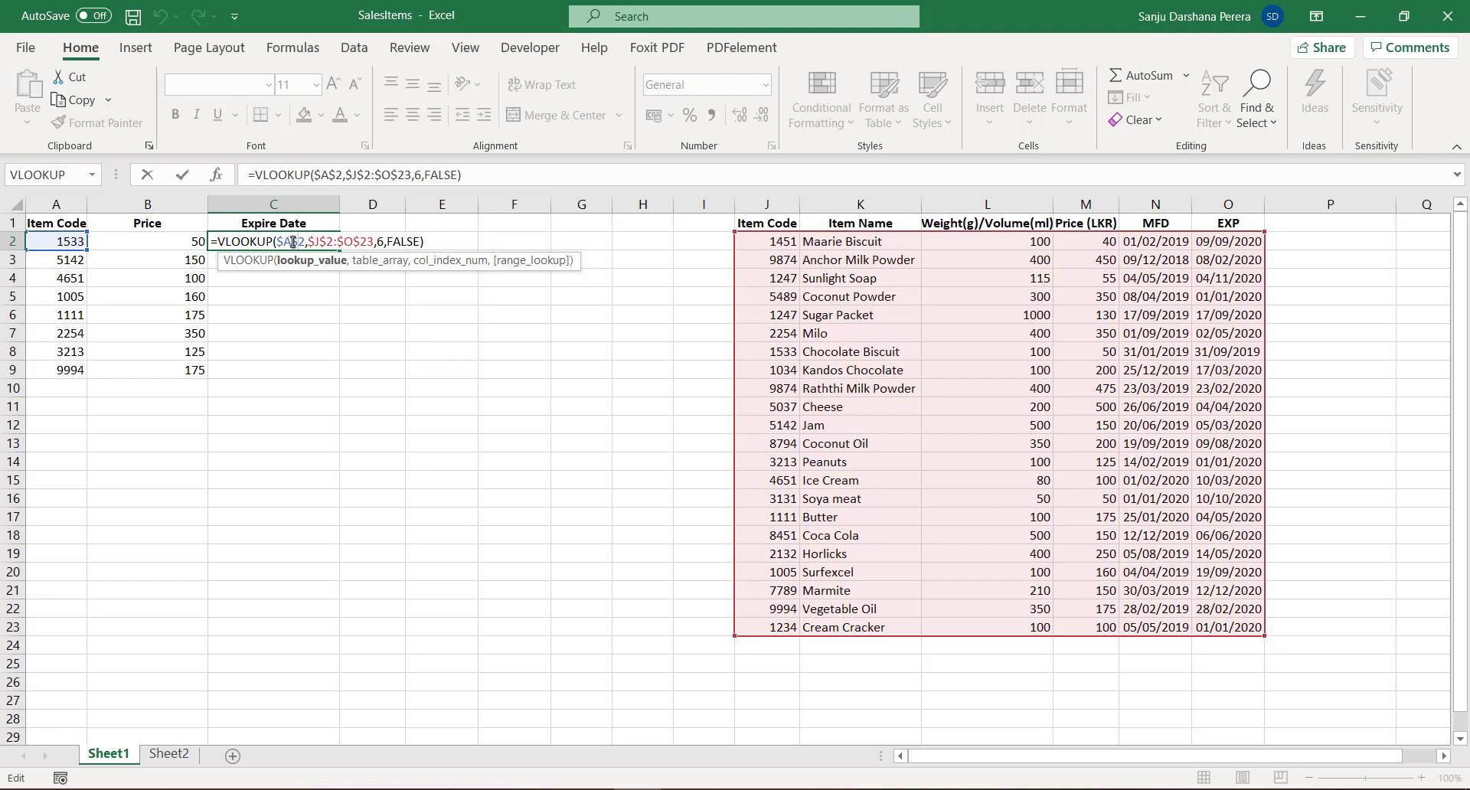
double_click(294, 242)
left_click(298, 240)
key("BackSpace")
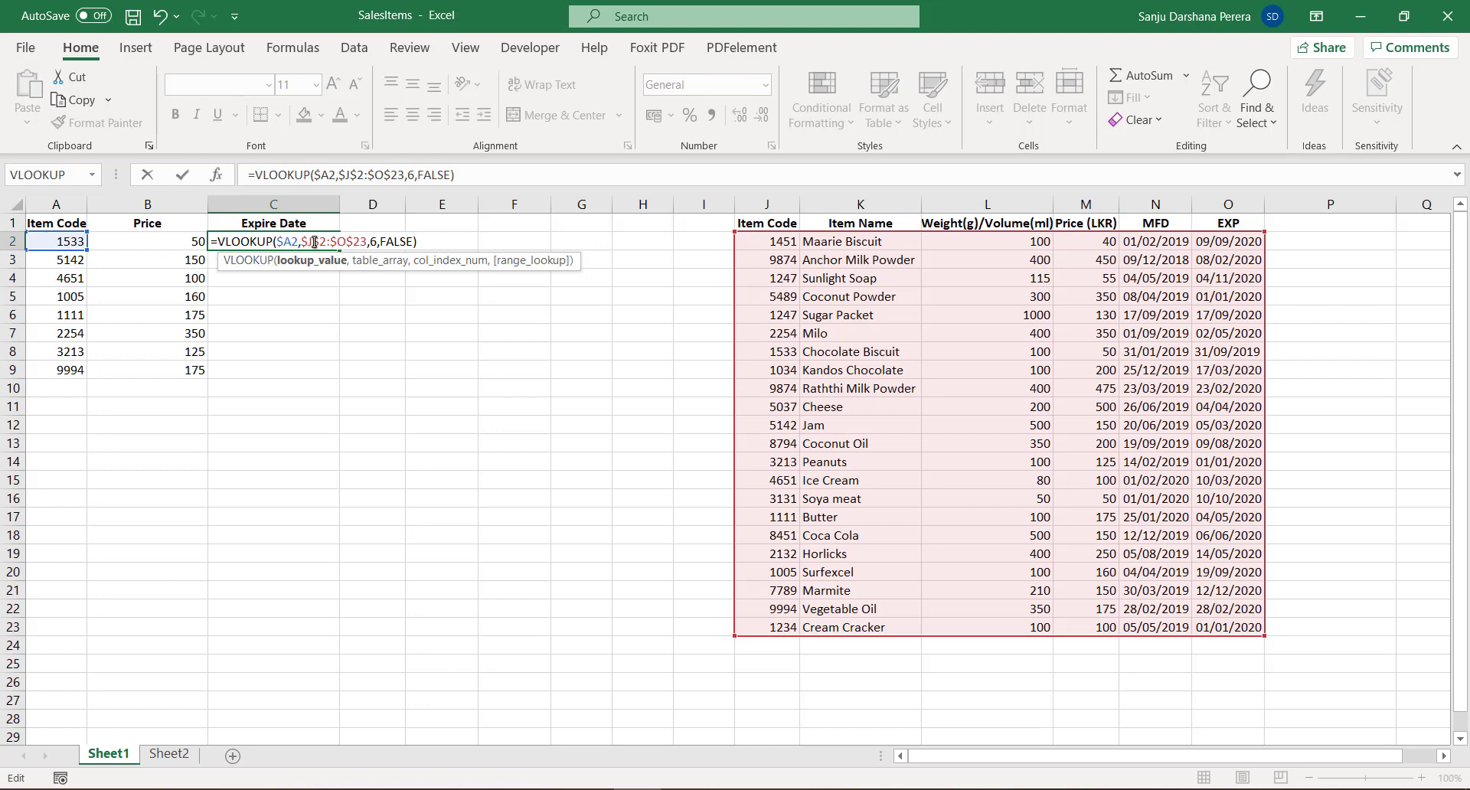
left_click(314, 242)
key("Return")
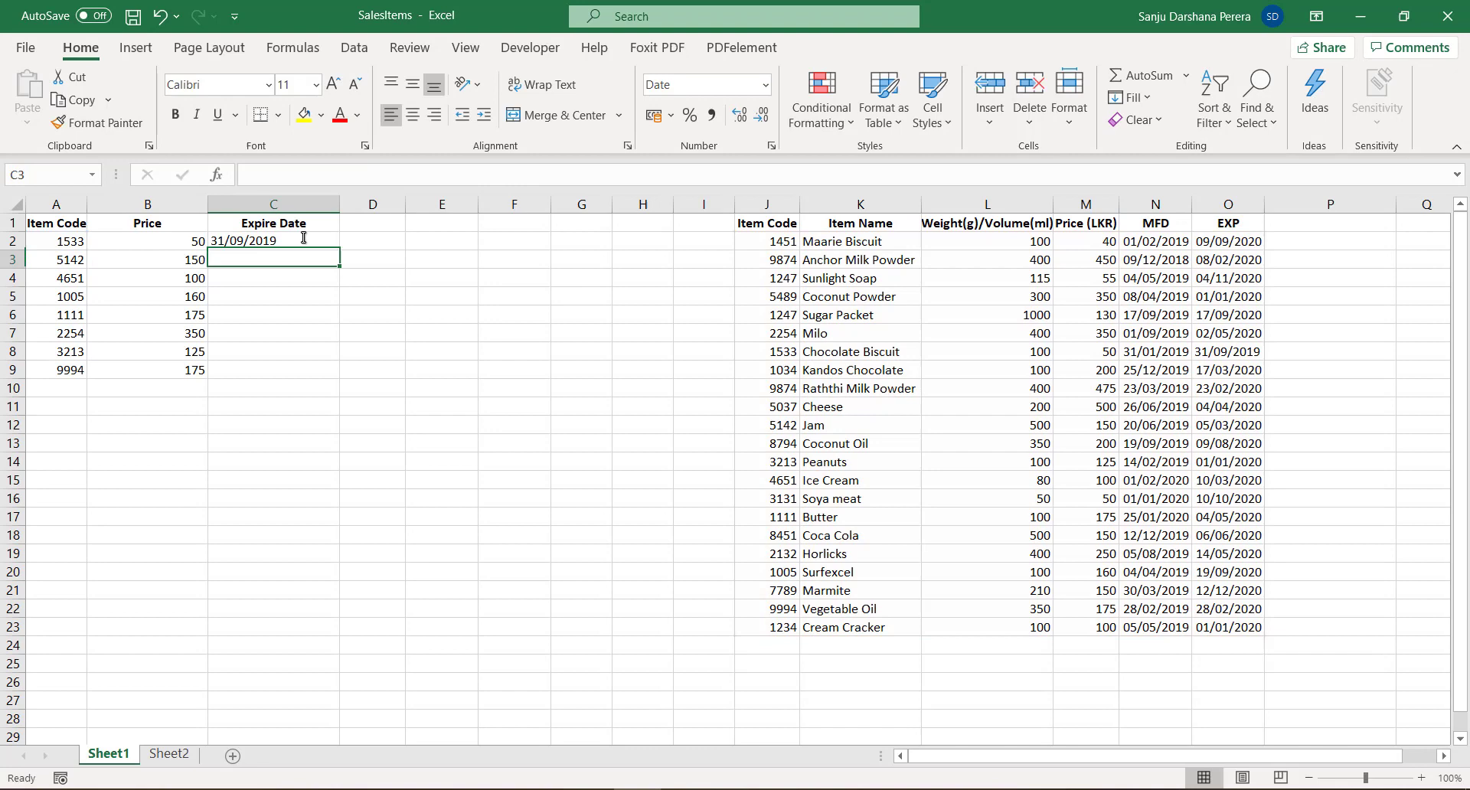
left_click(305, 241)
left_click_drag(334, 250, 312, 375)
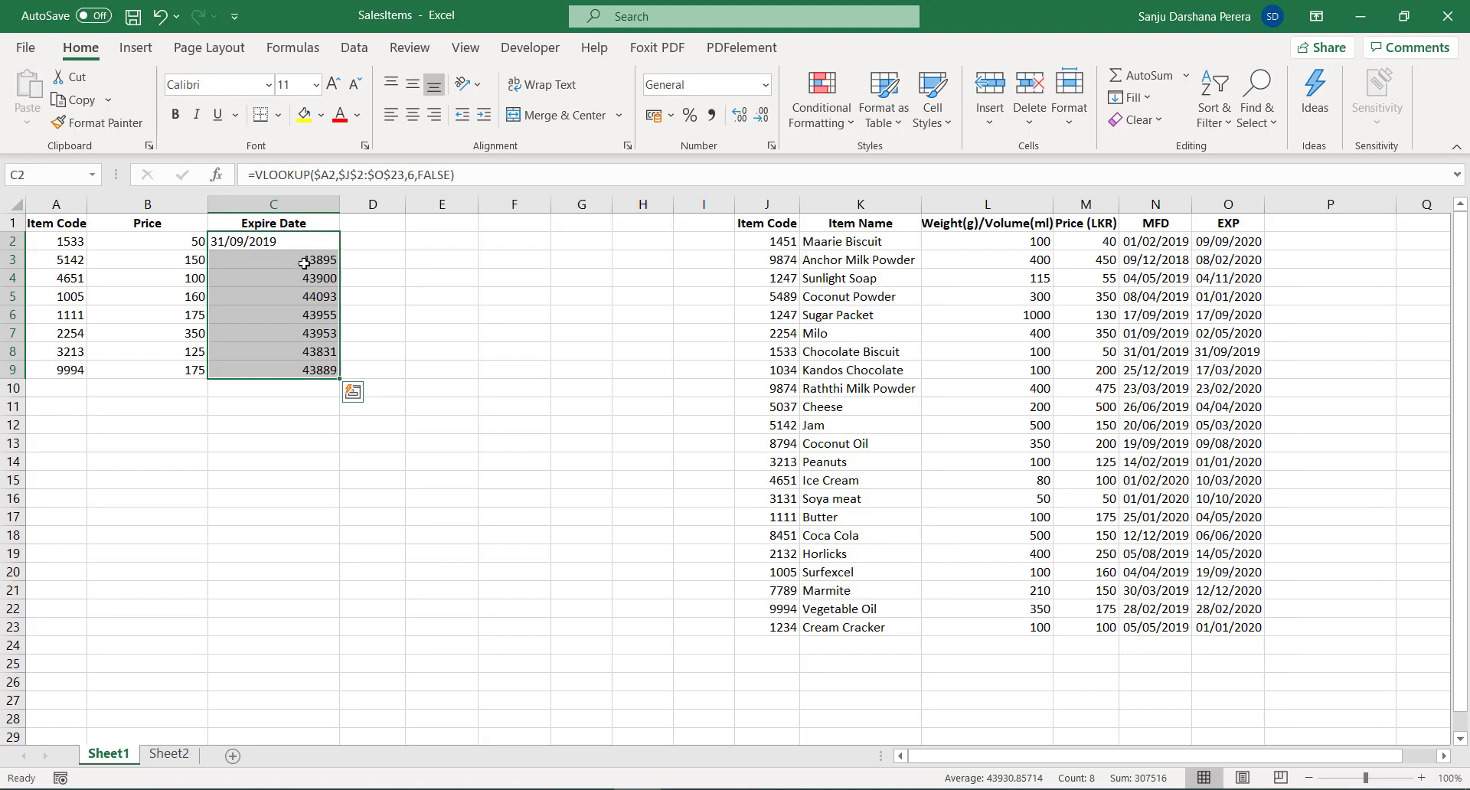
- Format the Expire Date cells C2:C9 as Short Date and left-align them
left_click(765, 85)
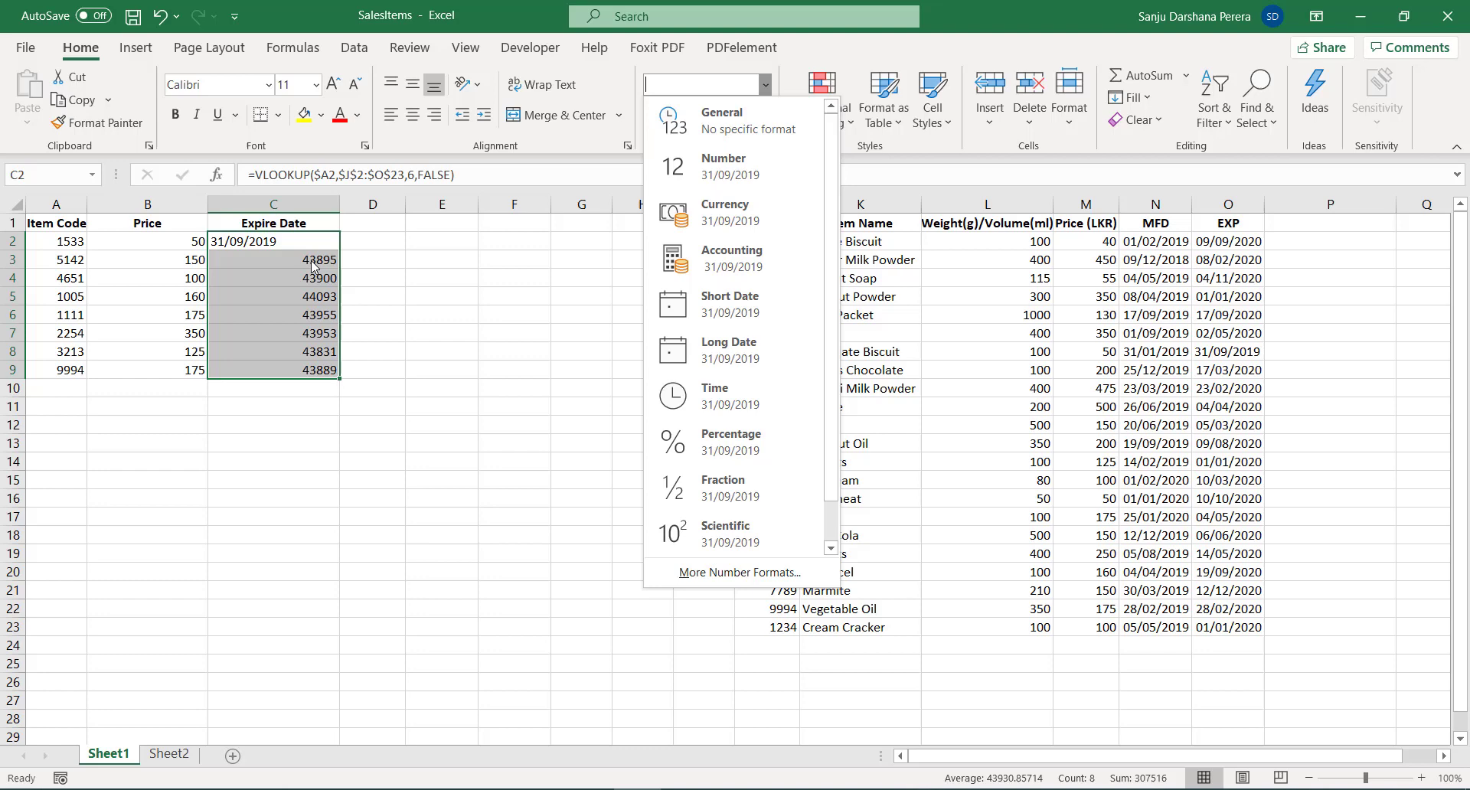
left_click(741, 307)
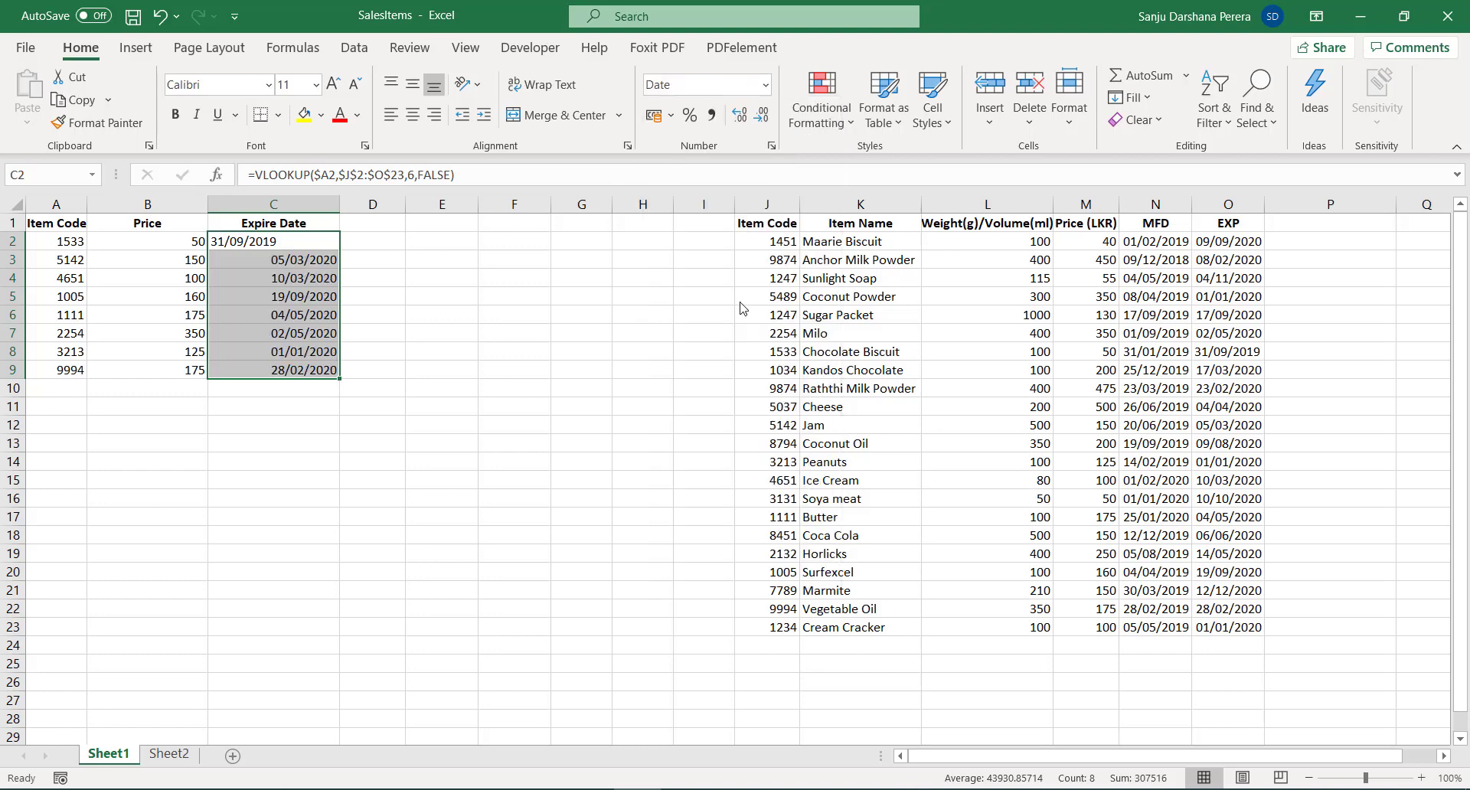
left_click(395, 121)
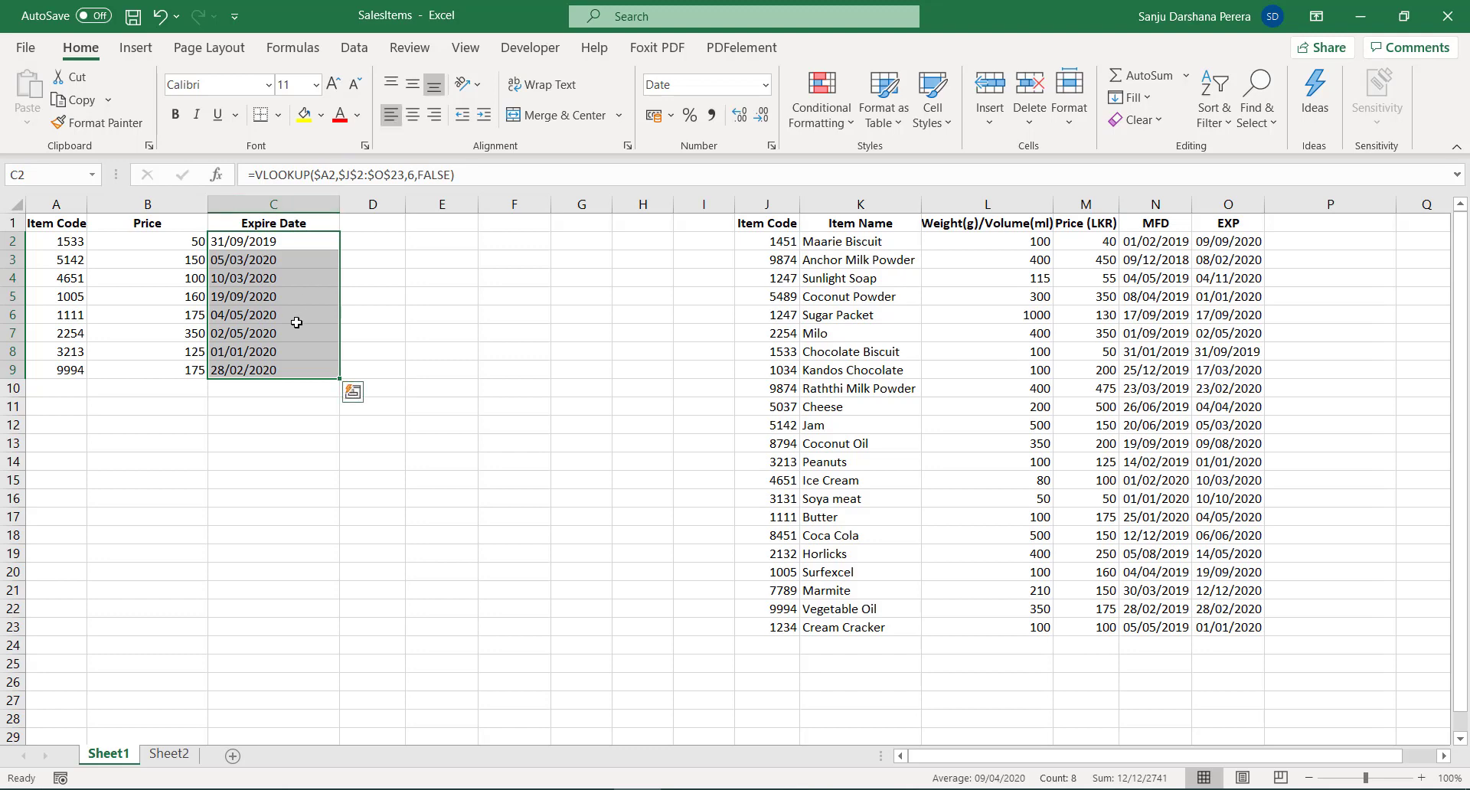
- Examine the cell references in the Price formulas in B2, B3, B5, B7 and B8
left_click(177, 240)
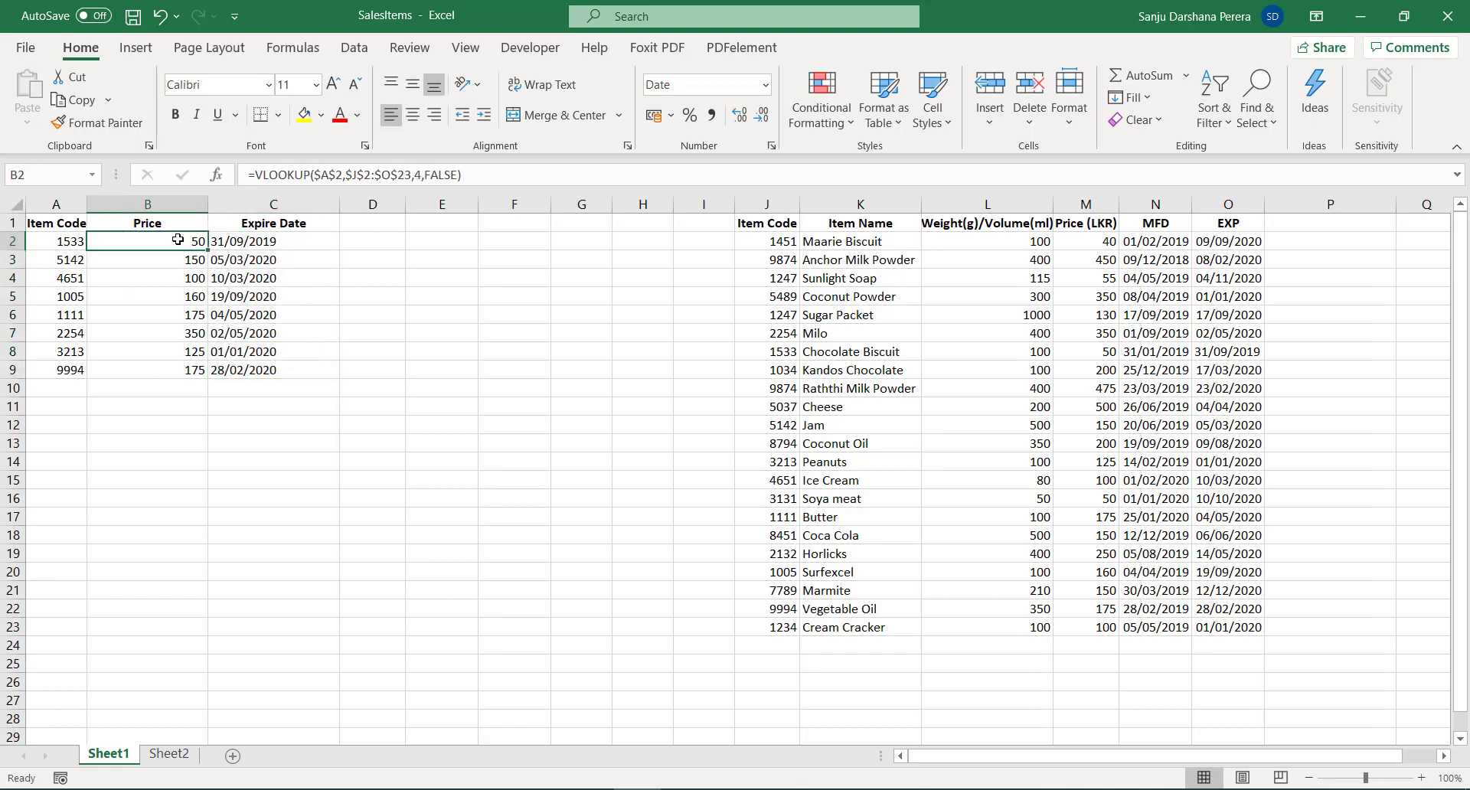
double_click(150, 260)
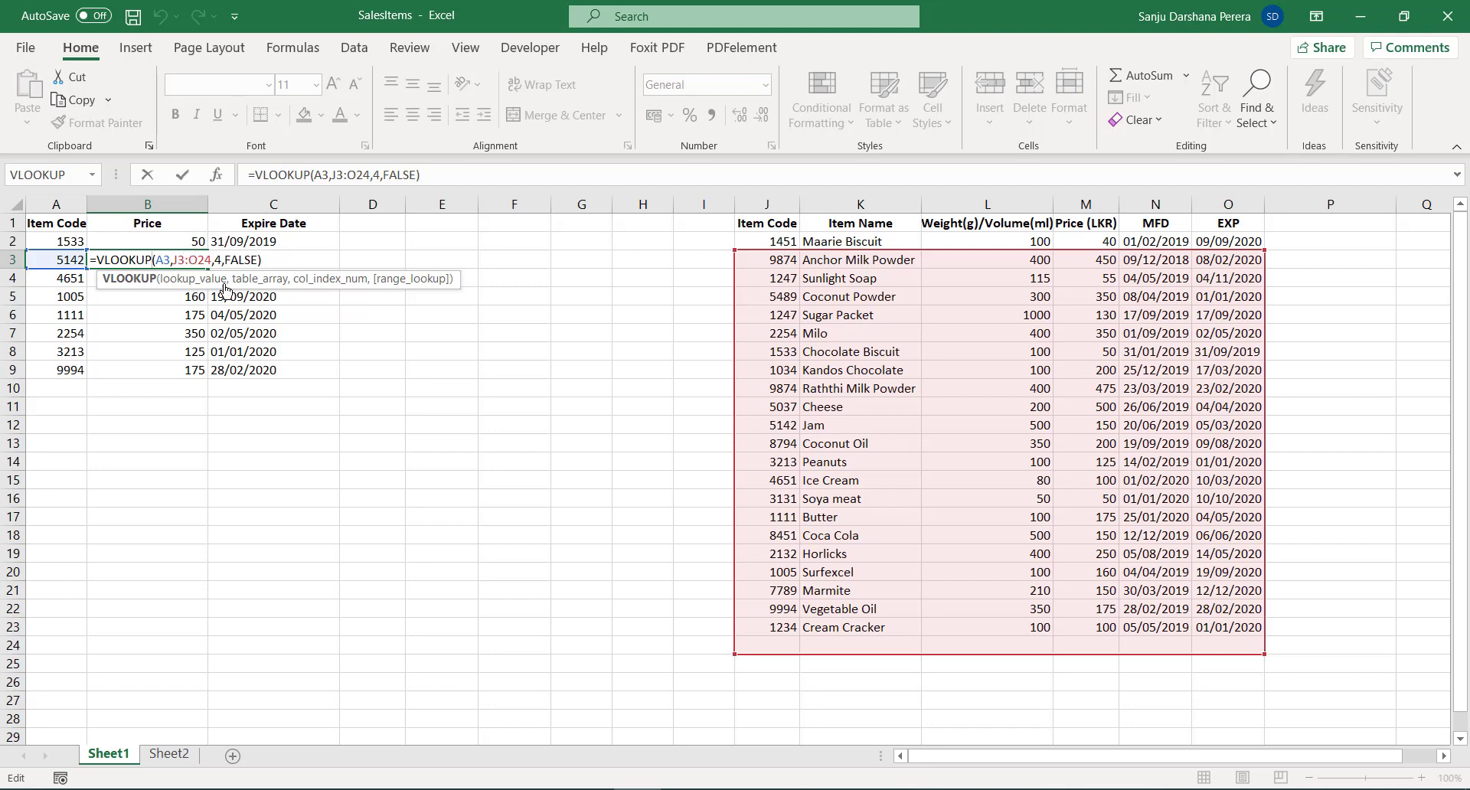
left_click(187, 294)
double_click(178, 294)
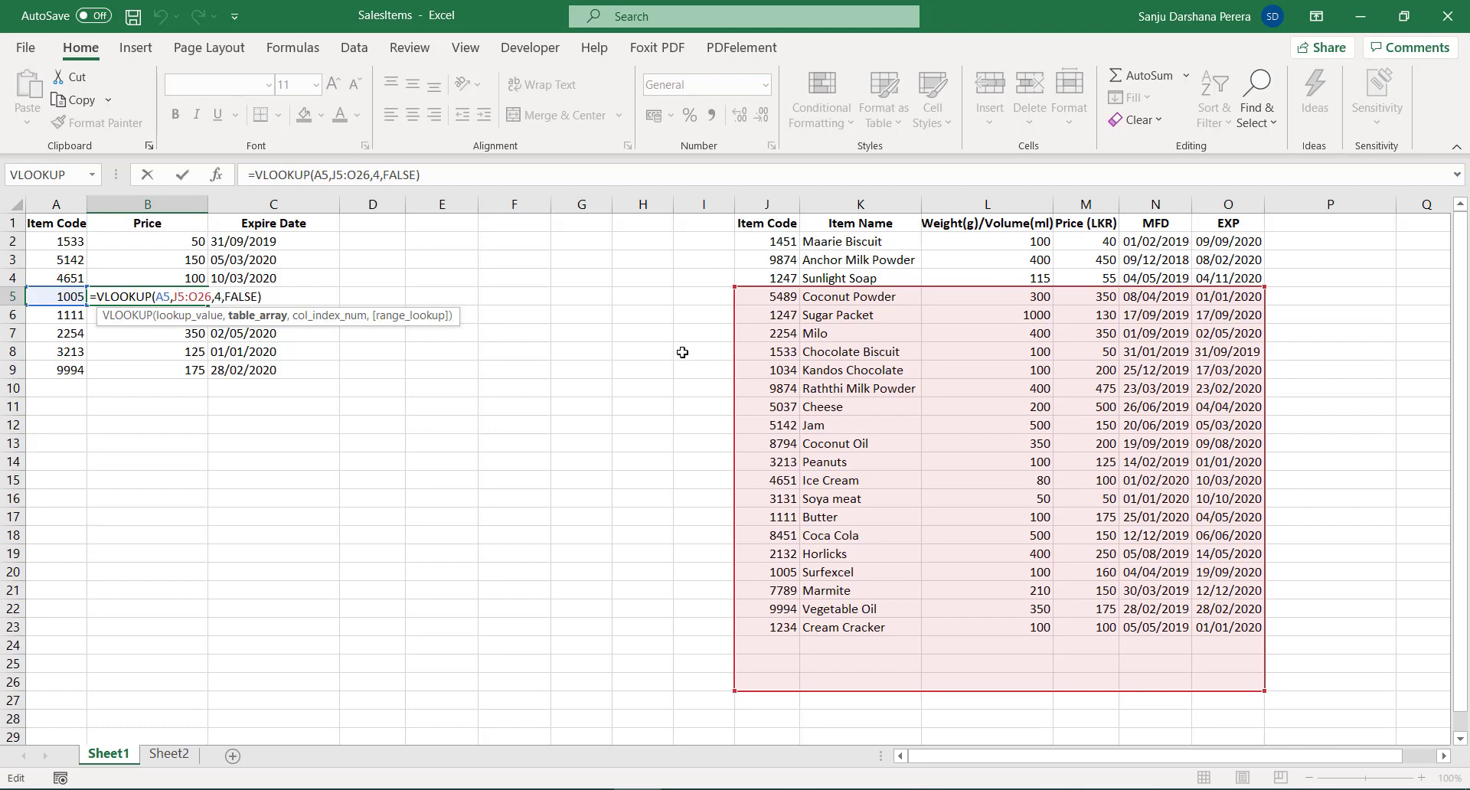
key("Return")
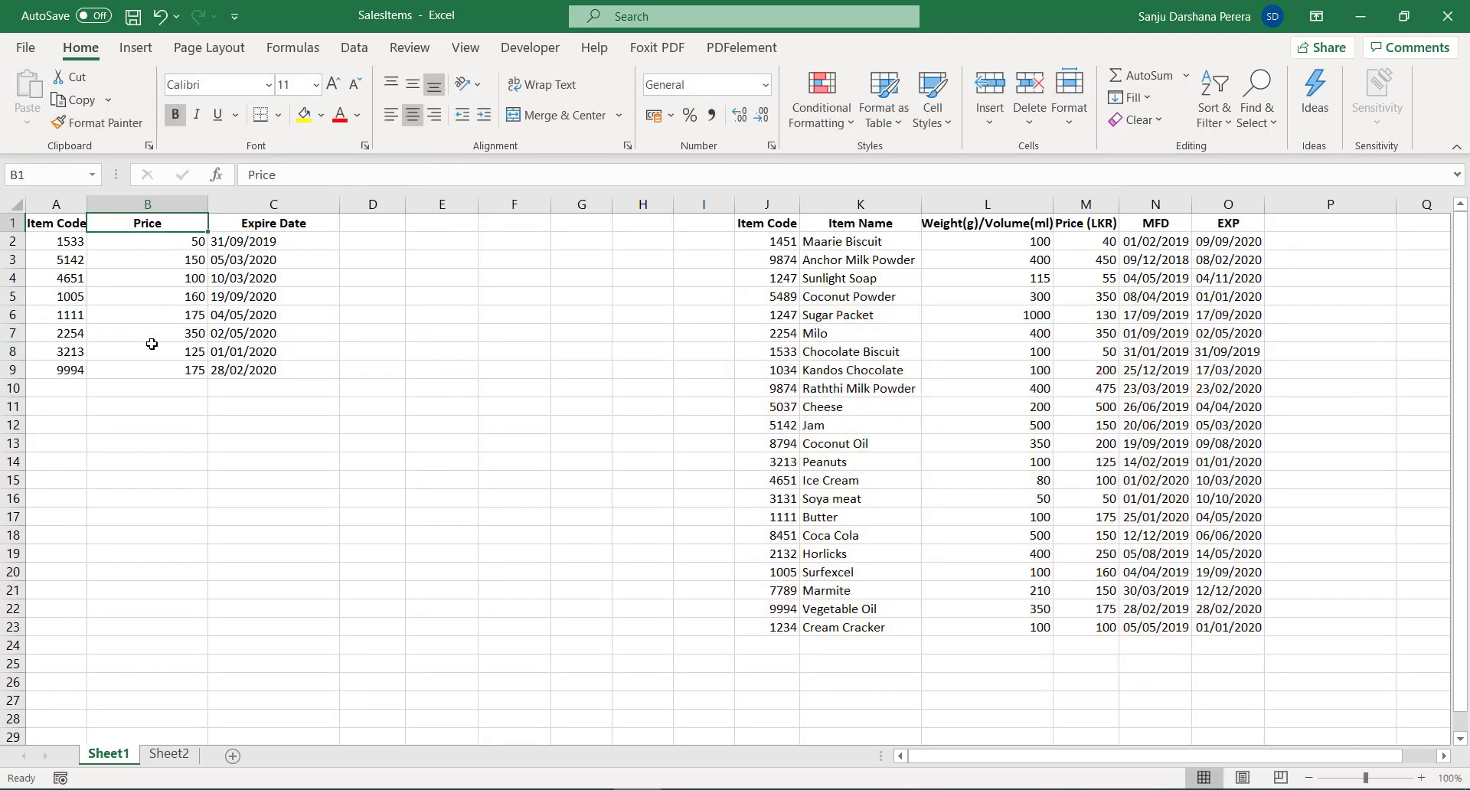
left_click(151, 344)
key("ctrl+Up")
double_click(151, 353)
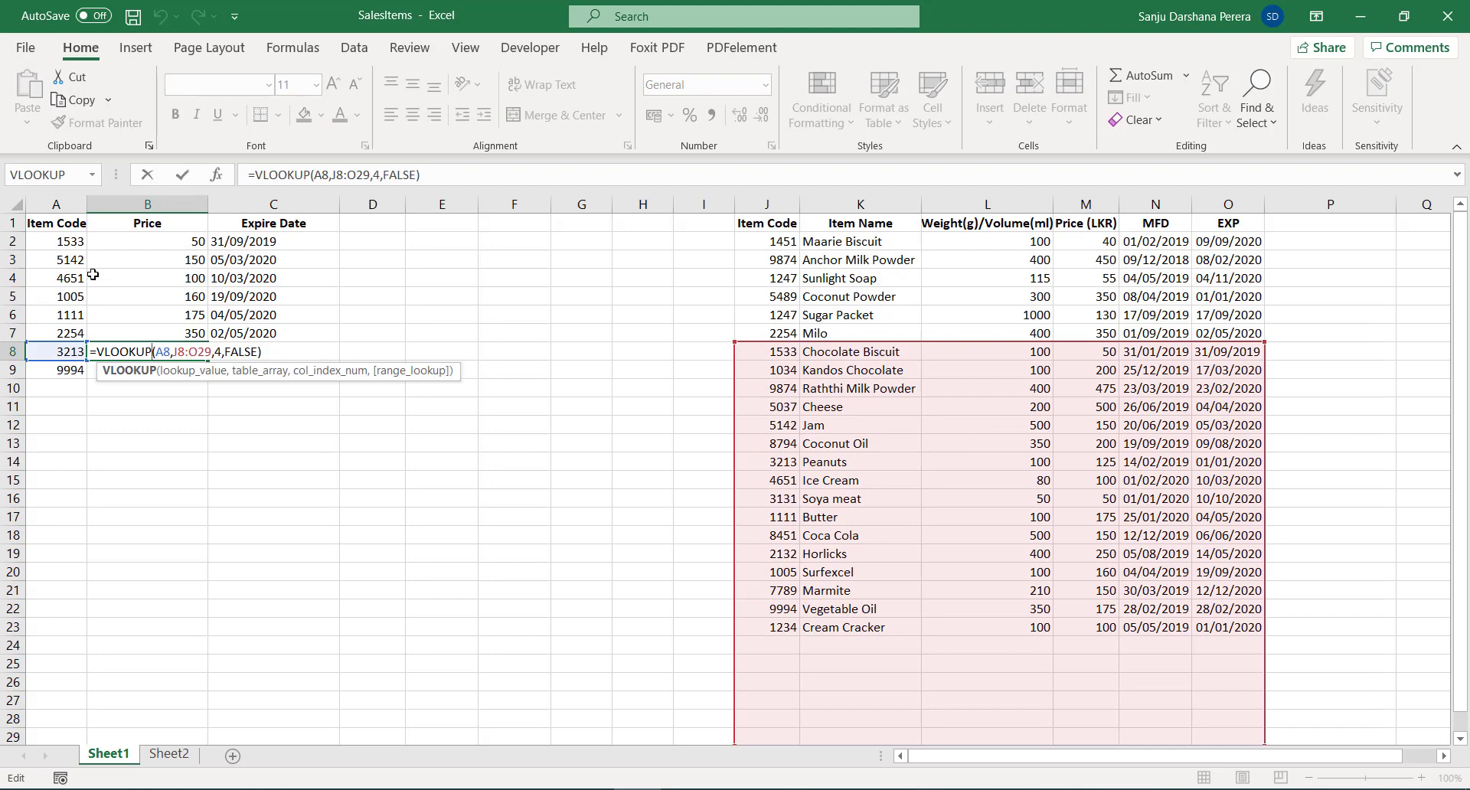
left_click(163, 297)
double_click(163, 297)
left_click(143, 337)
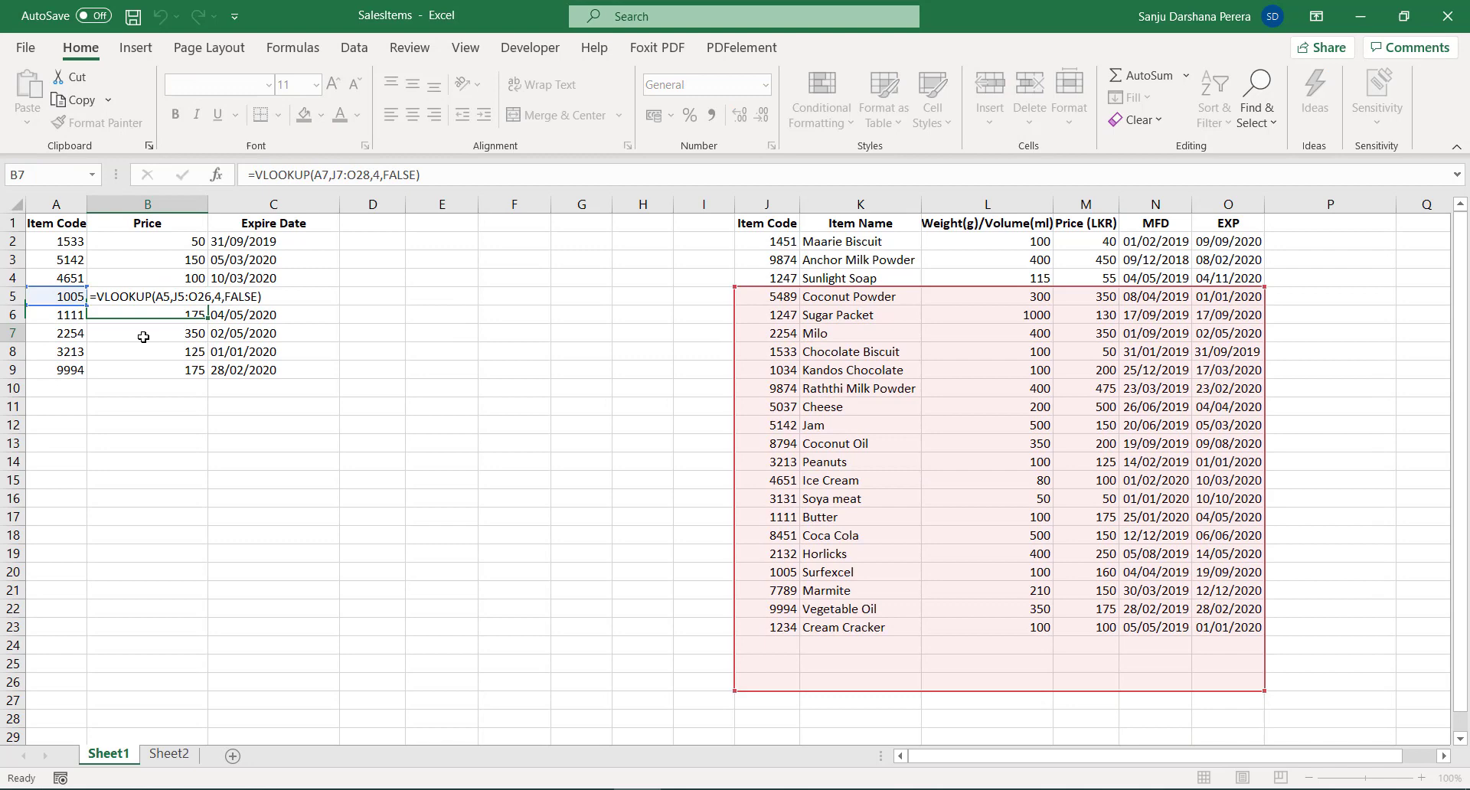
left_click(171, 264)
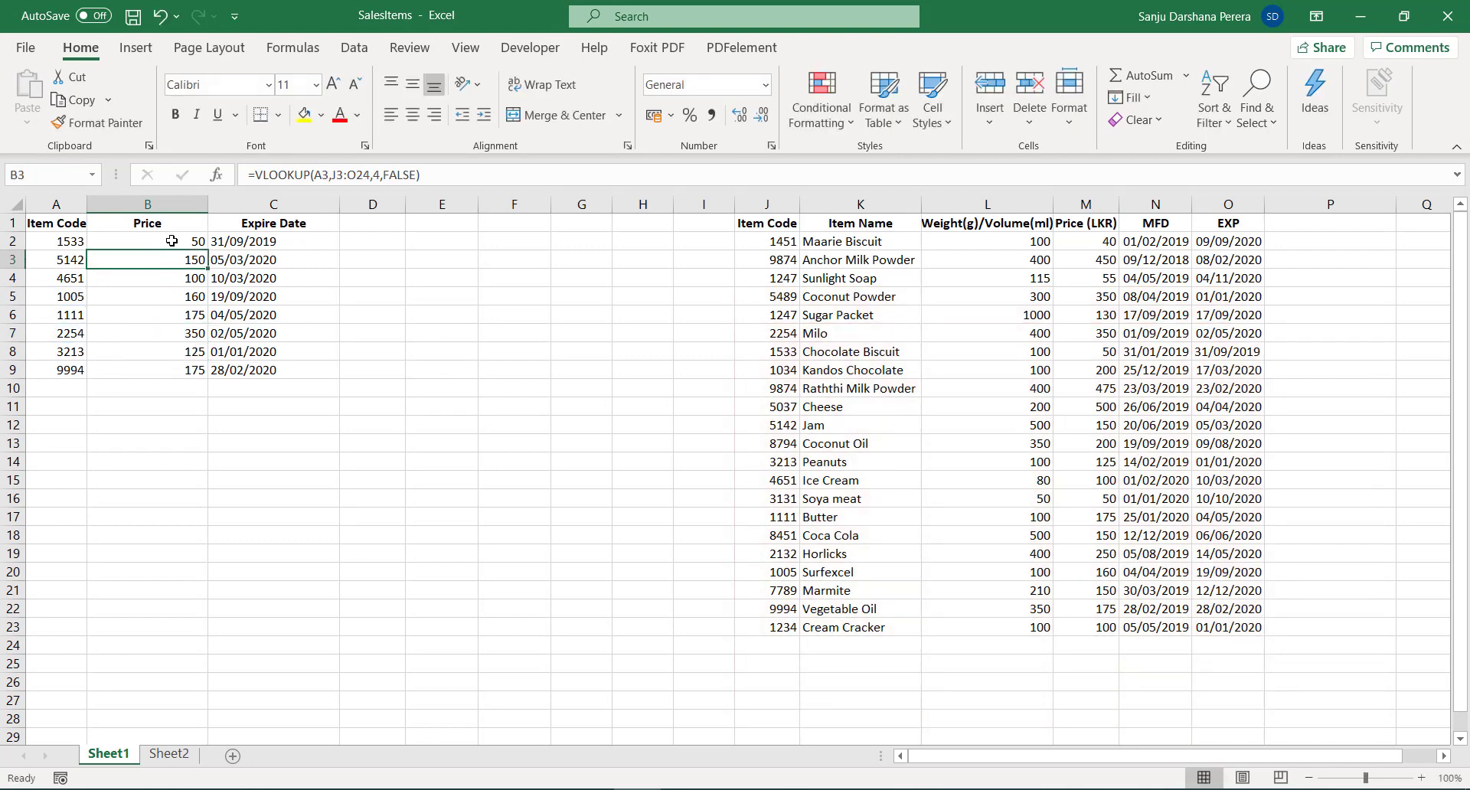
- Change the lookup value in the B2 Price formula to the mixed reference $A2 and fill the formula down to B9
double_click(171, 241)
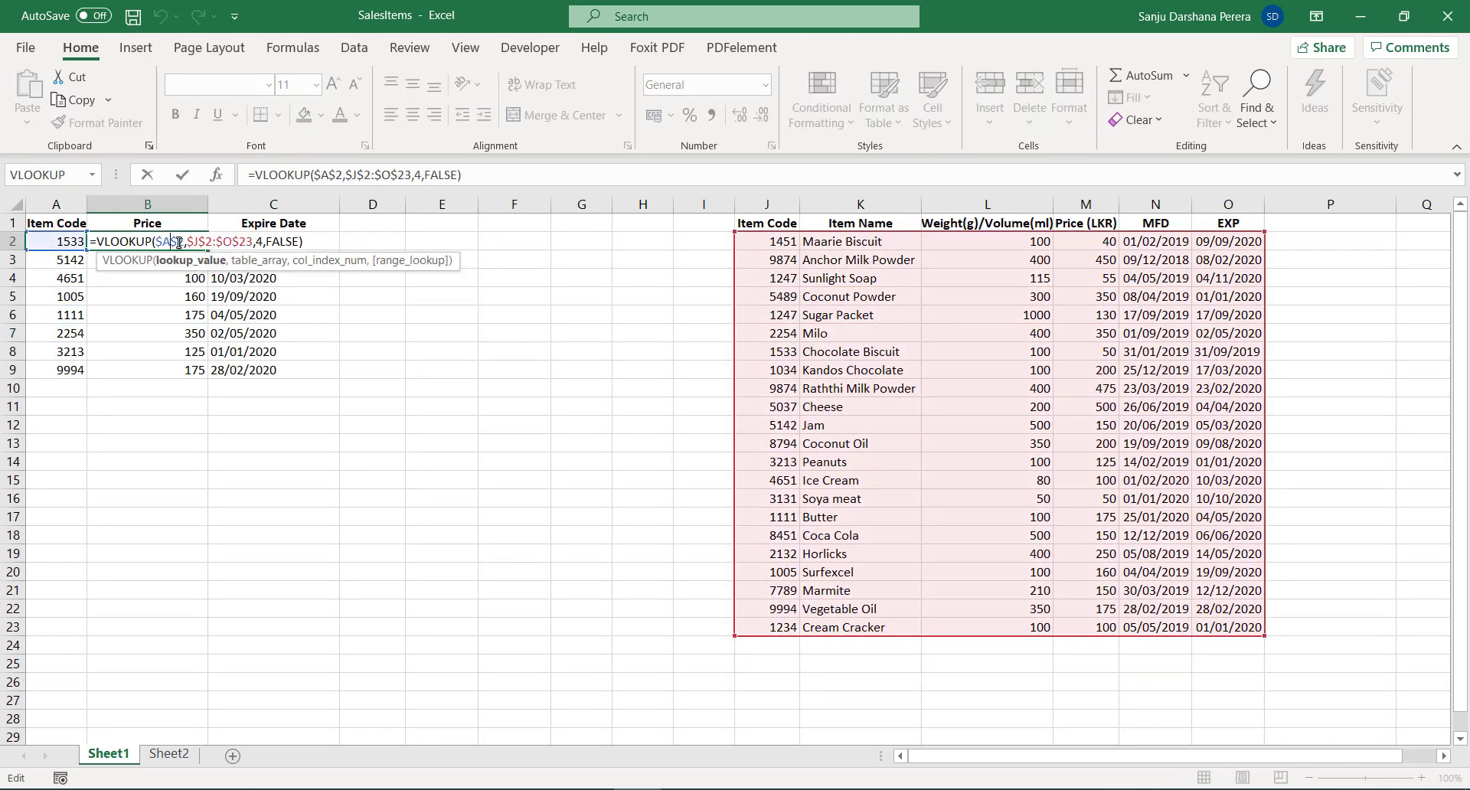
key("BackSpace")
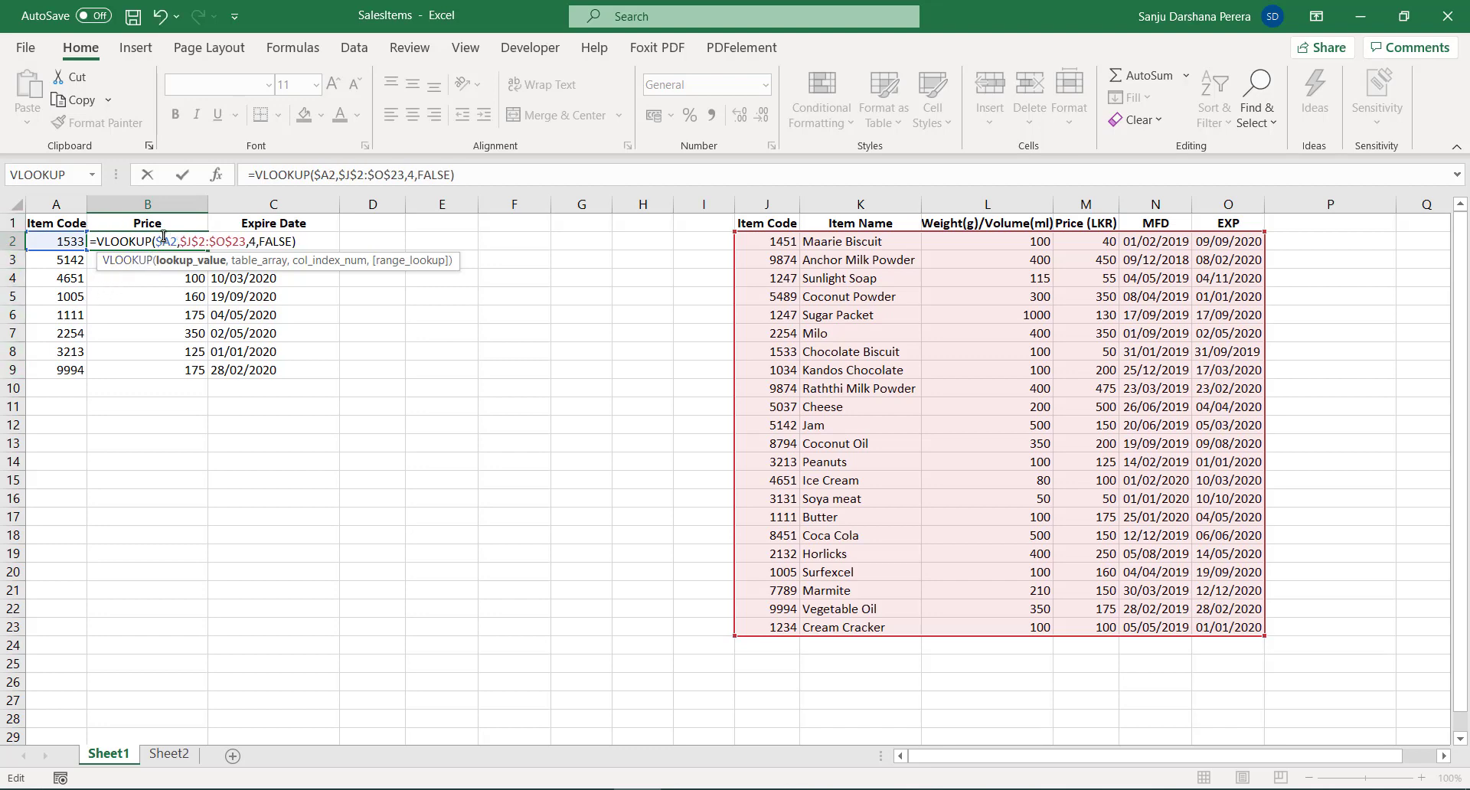
left_click(122, 241)
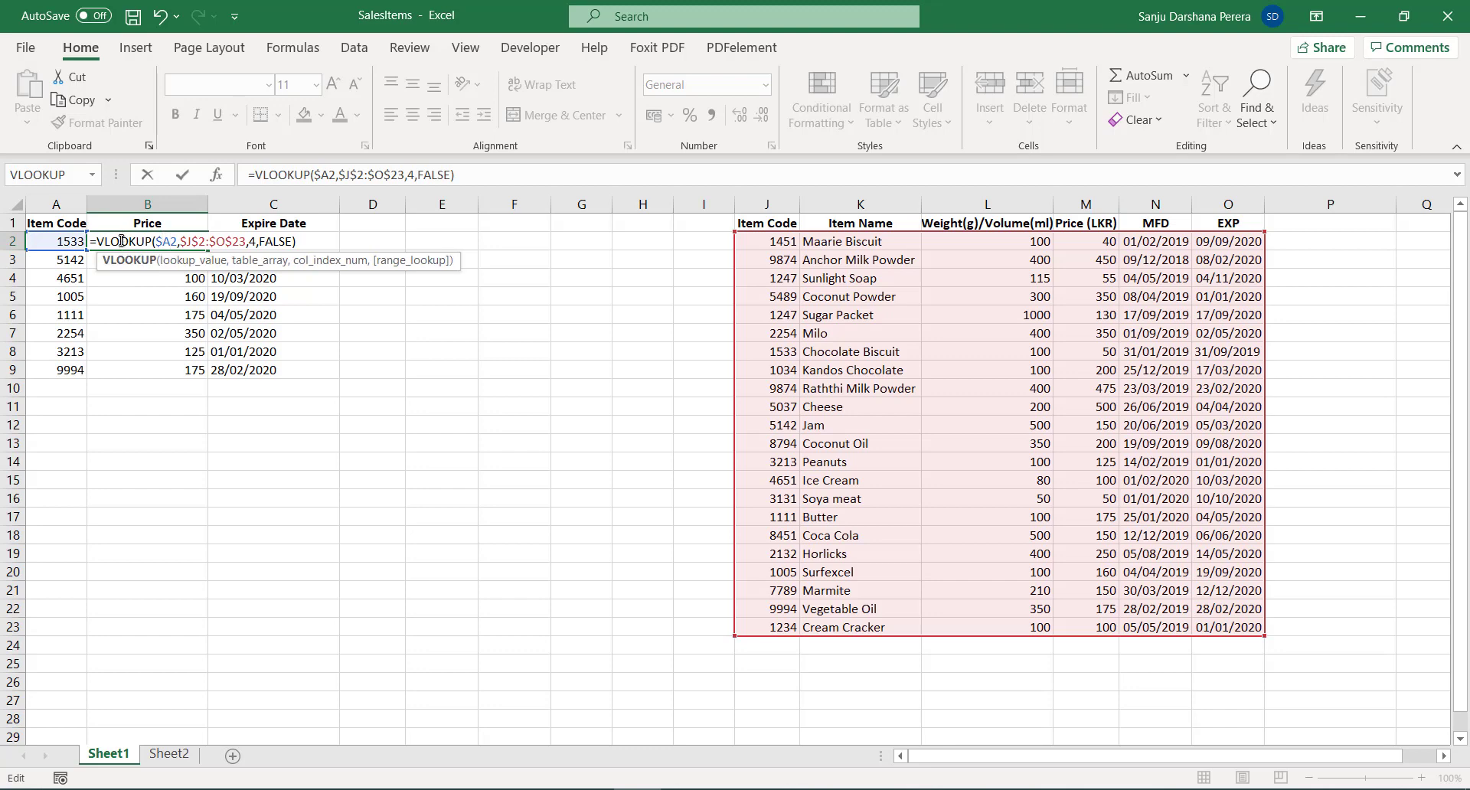
key("Escape")
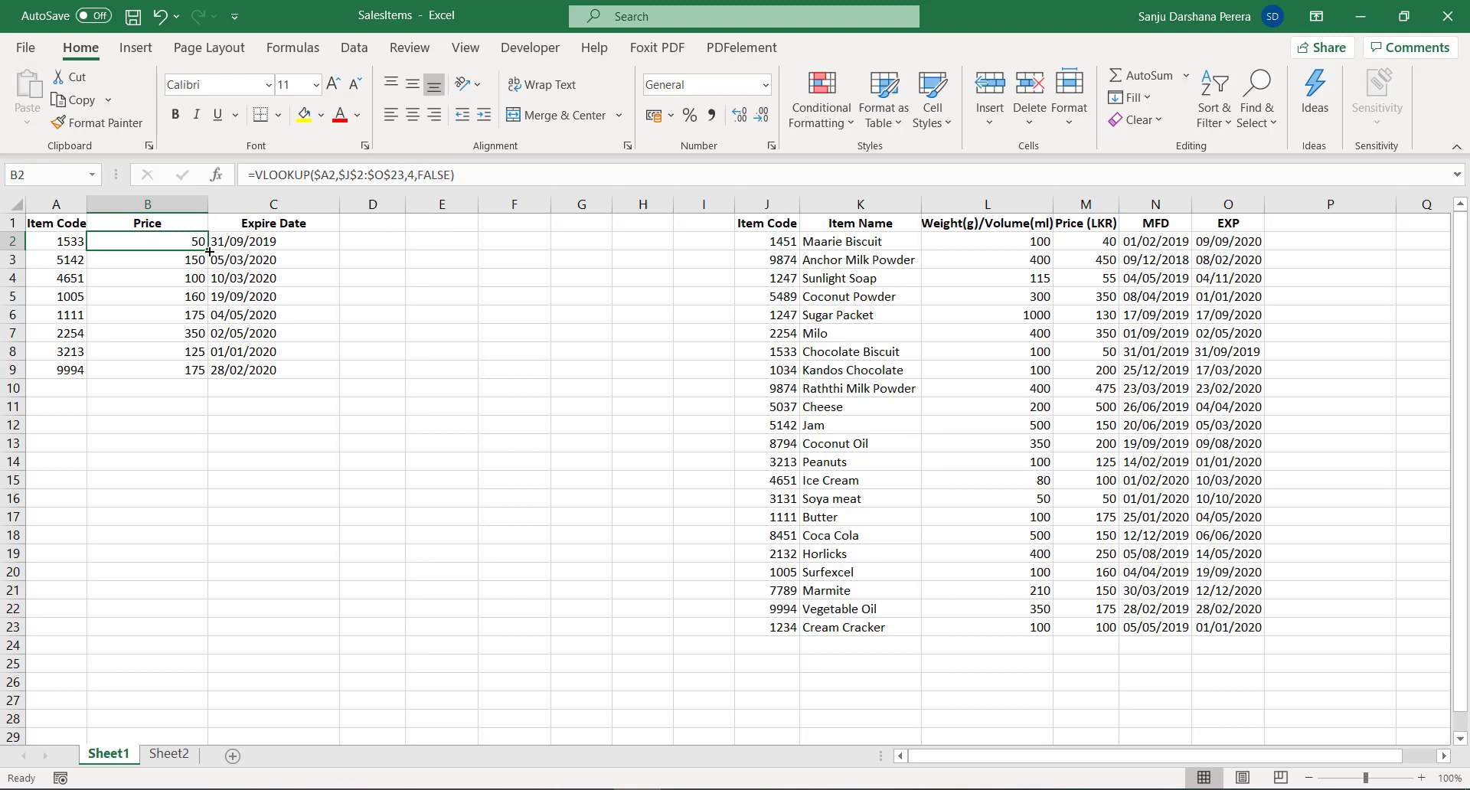
left_click_drag(208, 251, 191, 379)
- Check the lookup reference and table range in the Price formulas in B6 and B2, leaving them unedited
left_click(258, 312)
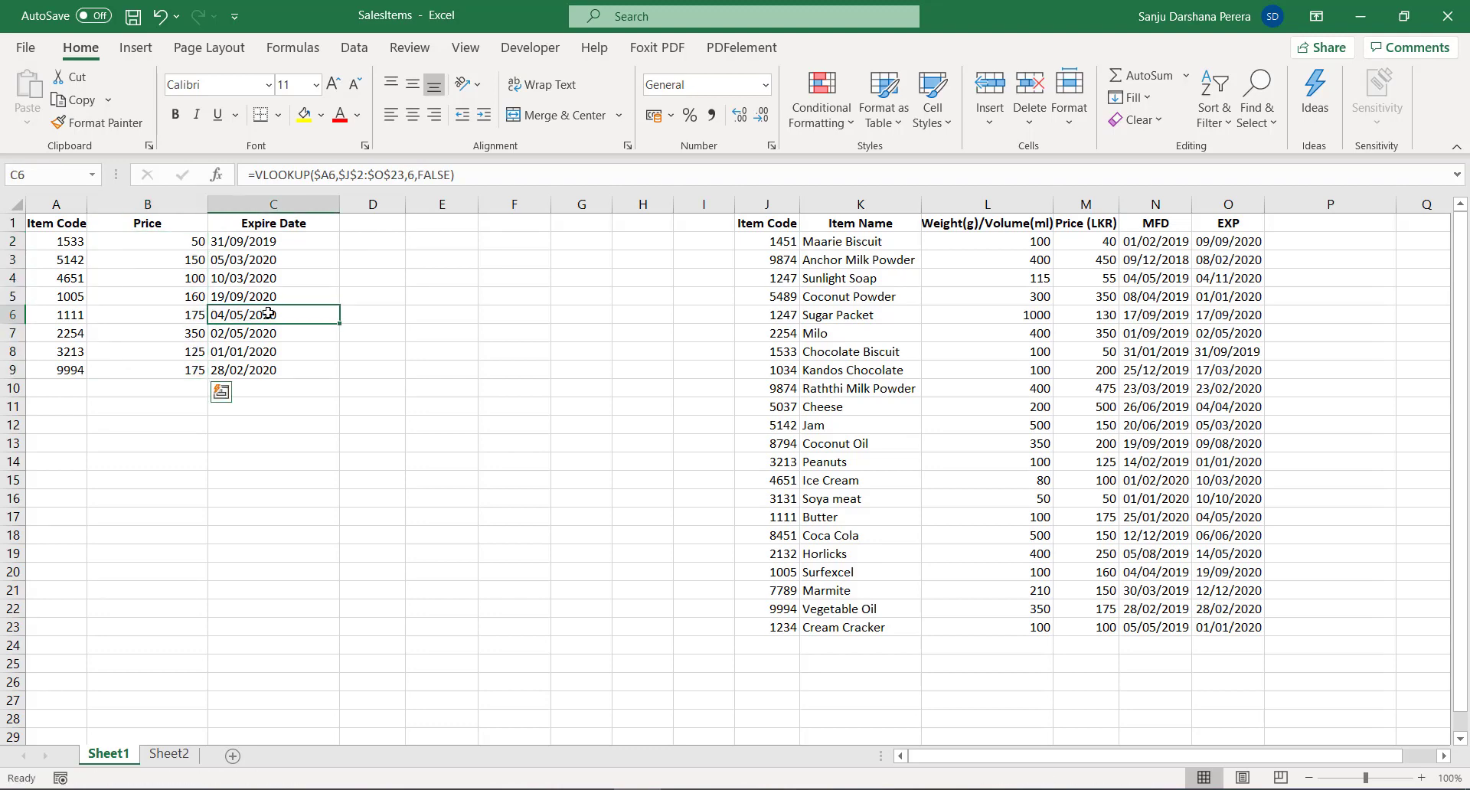
left_click(185, 306)
double_click(156, 310)
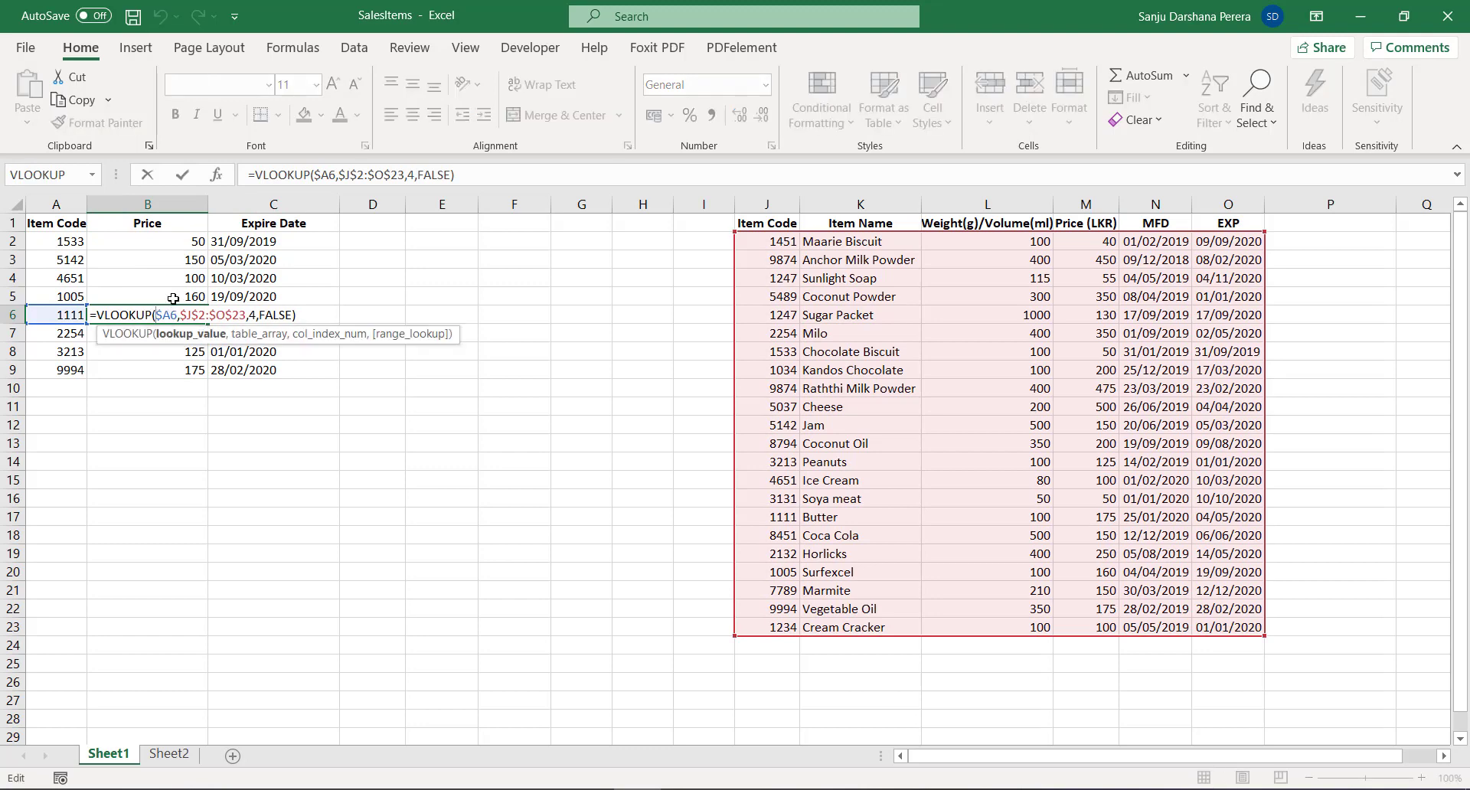
left_click(172, 298)
key("Escape")
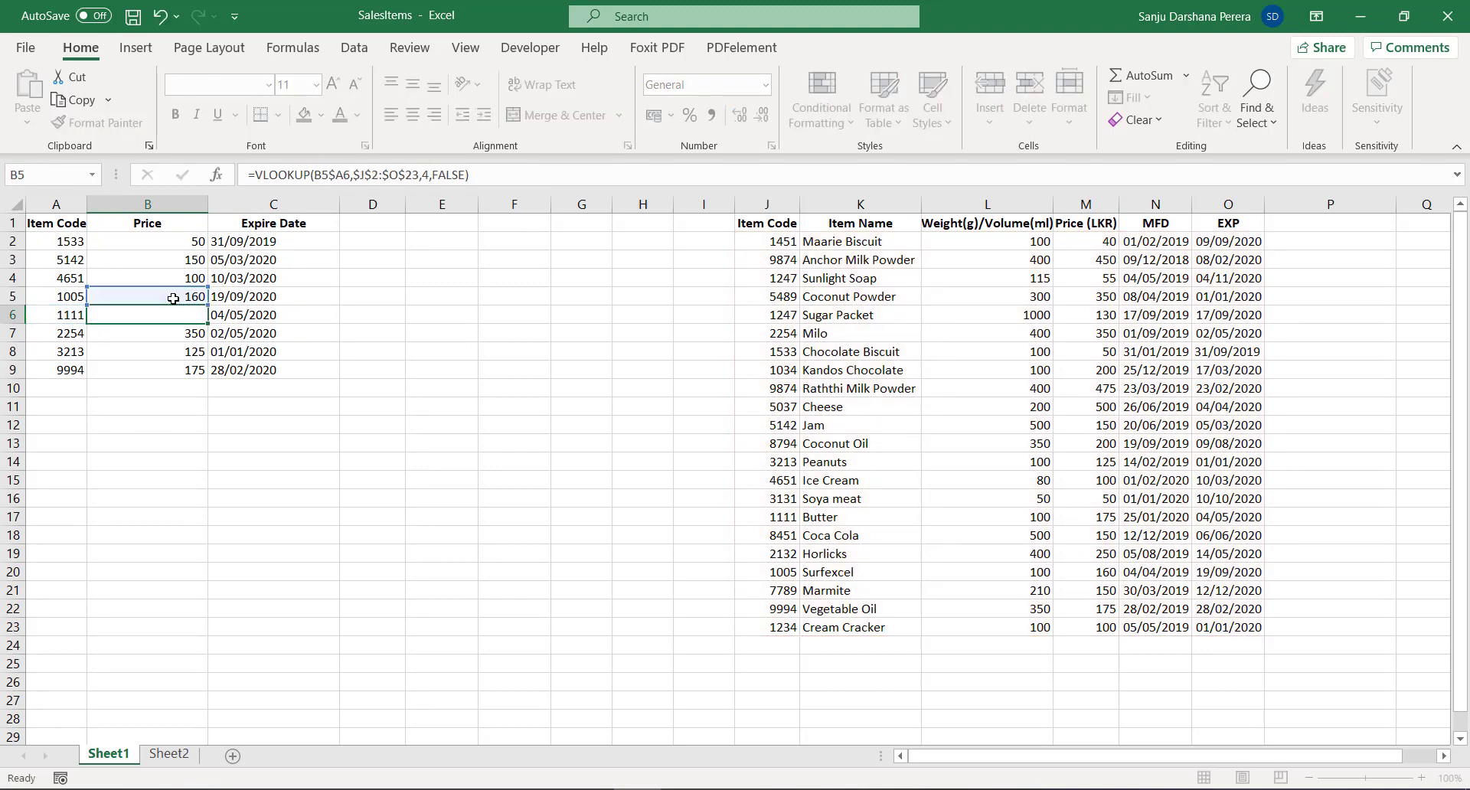
double_click(176, 242)
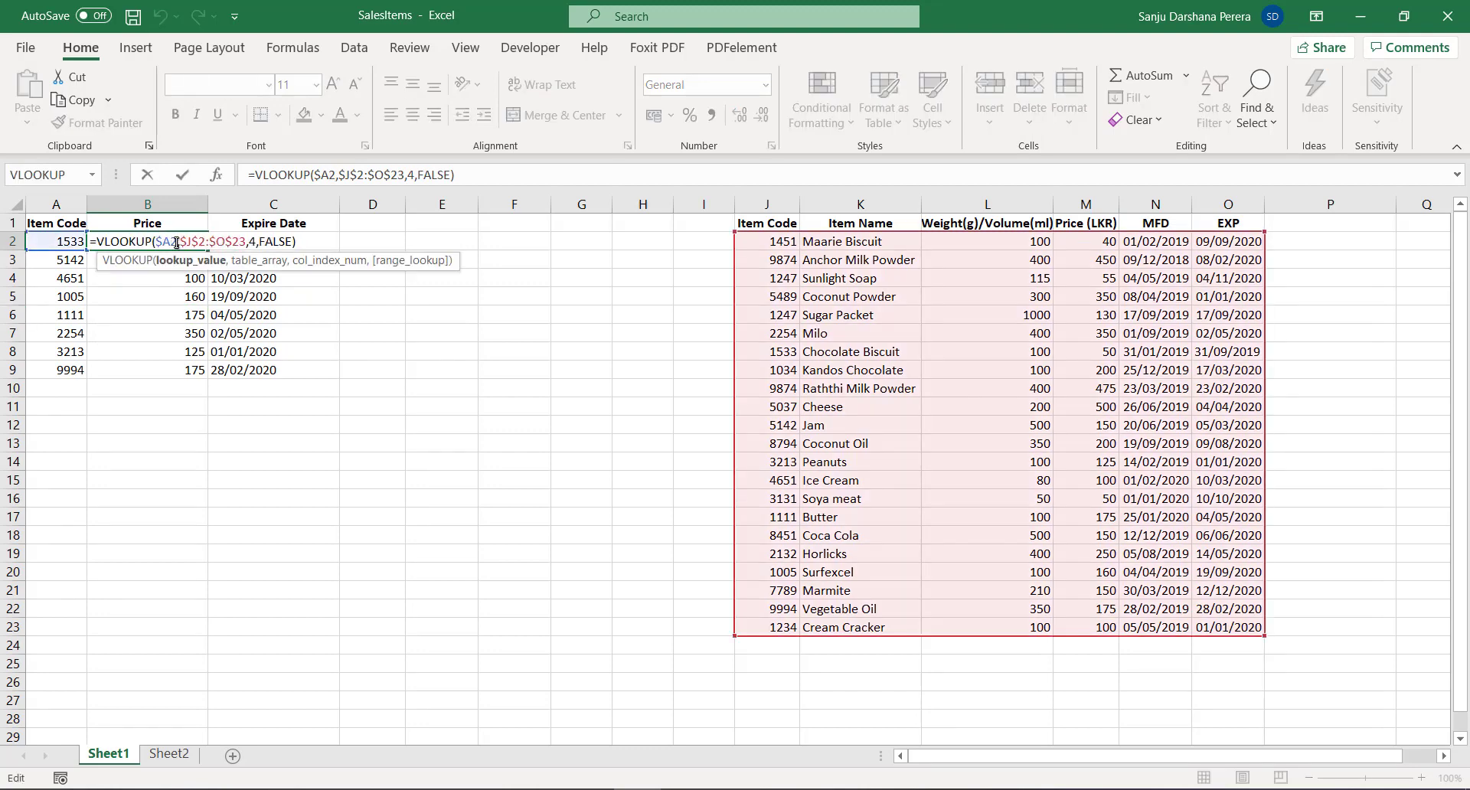
left_click(293, 308)
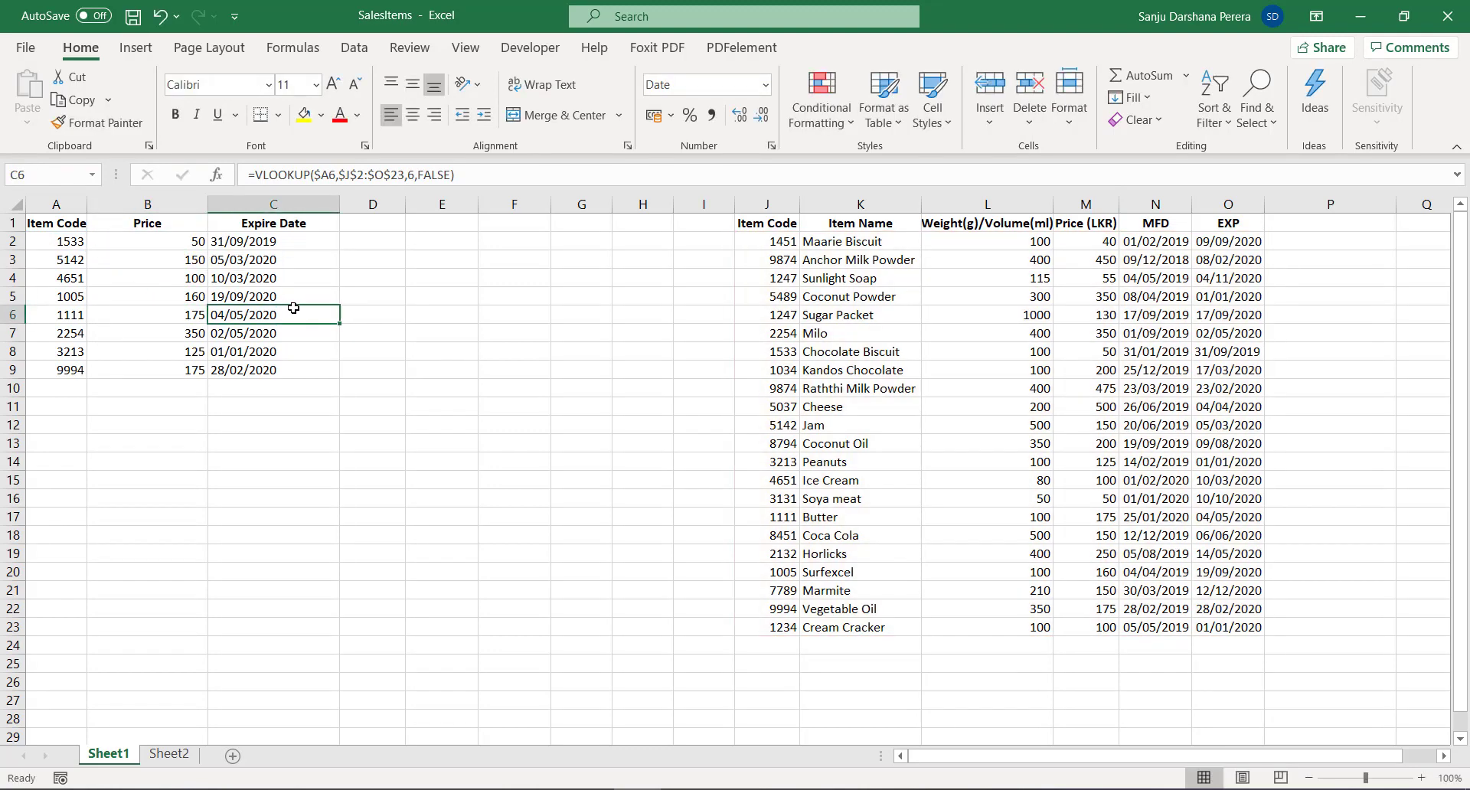
- Compare the VLOOKUP formulas in the Price and Expire Date columns, focusing on B2 and C2 to C4
left_click(148, 239)
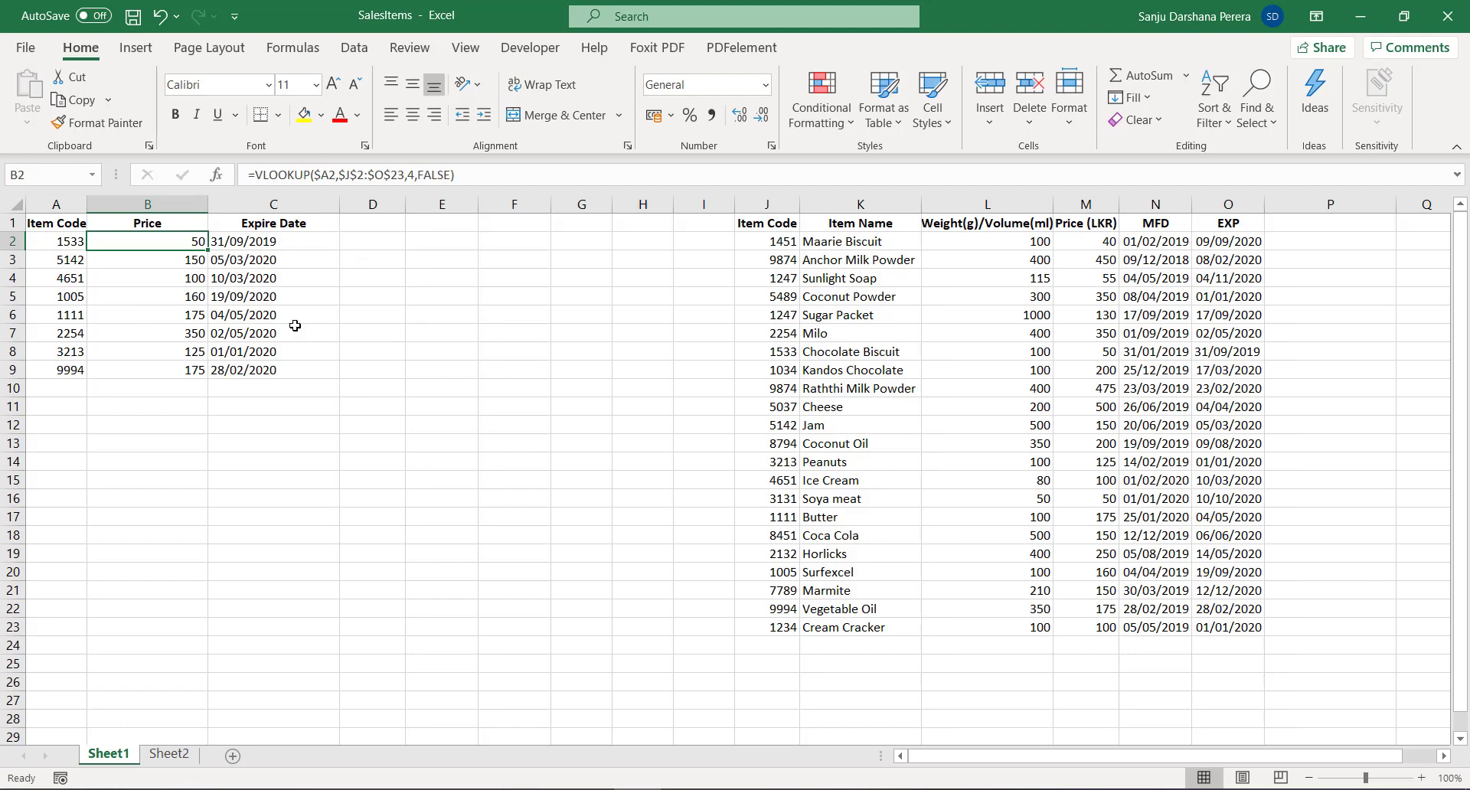
left_click(271, 244)
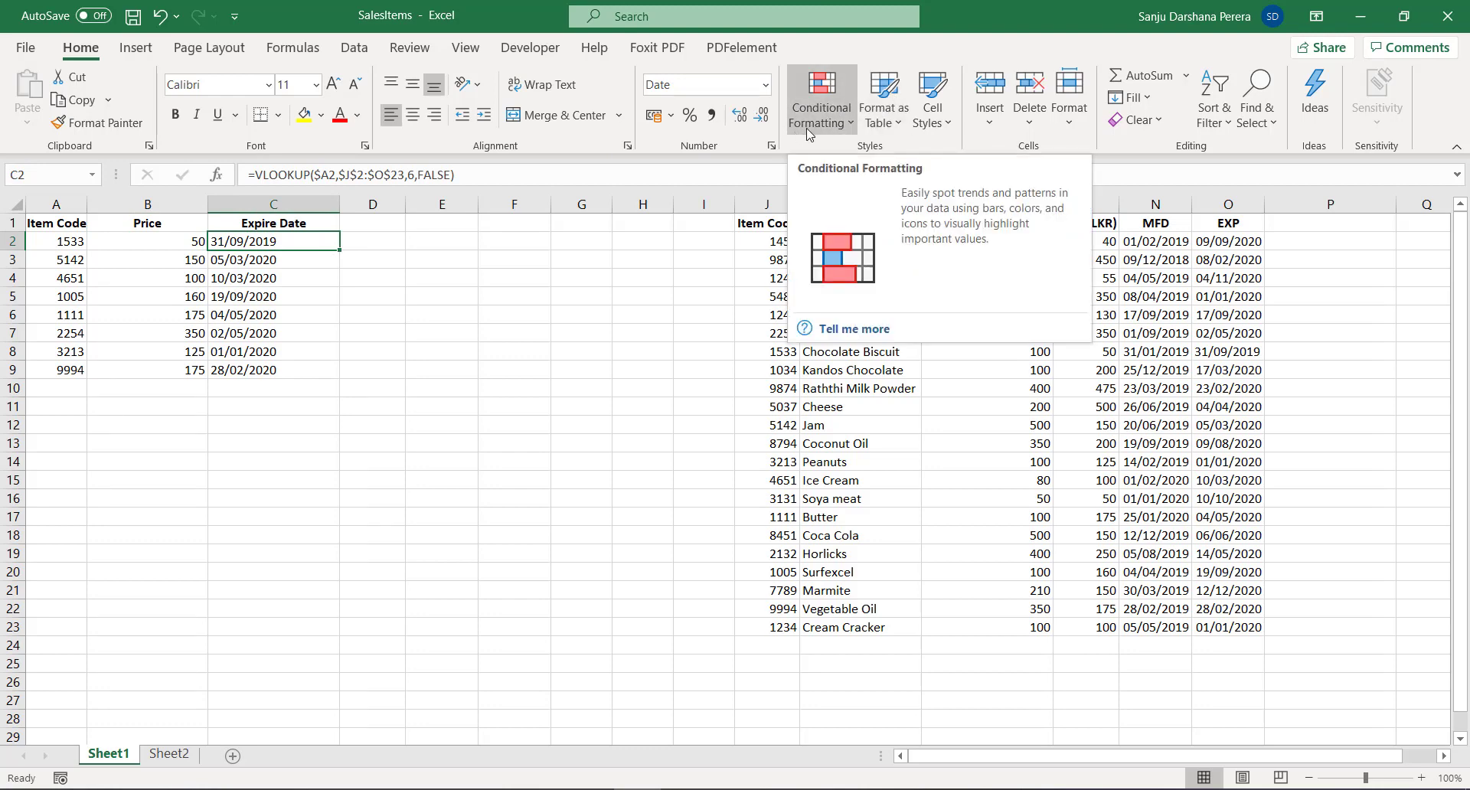
left_click(294, 259)
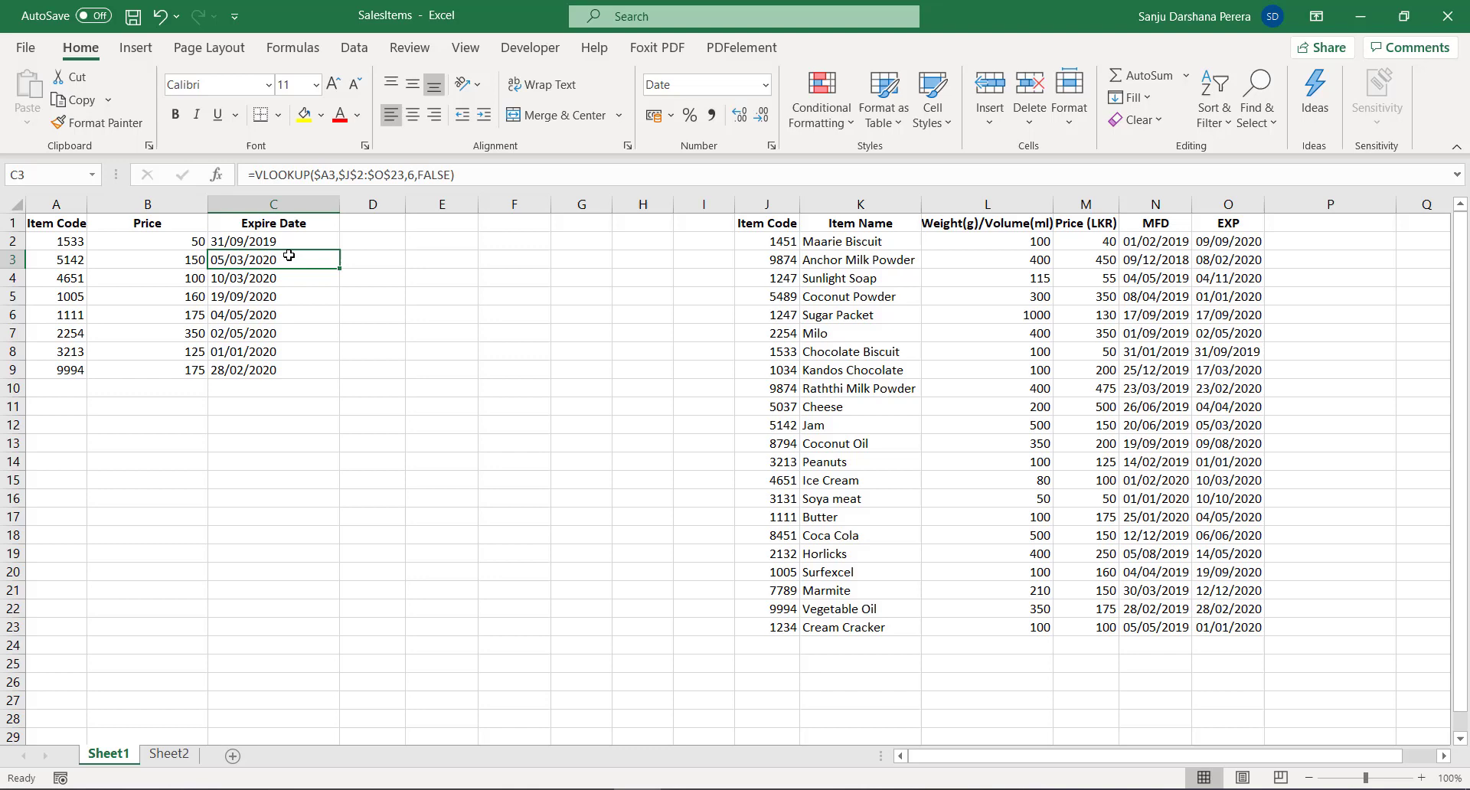
left_click(238, 241)
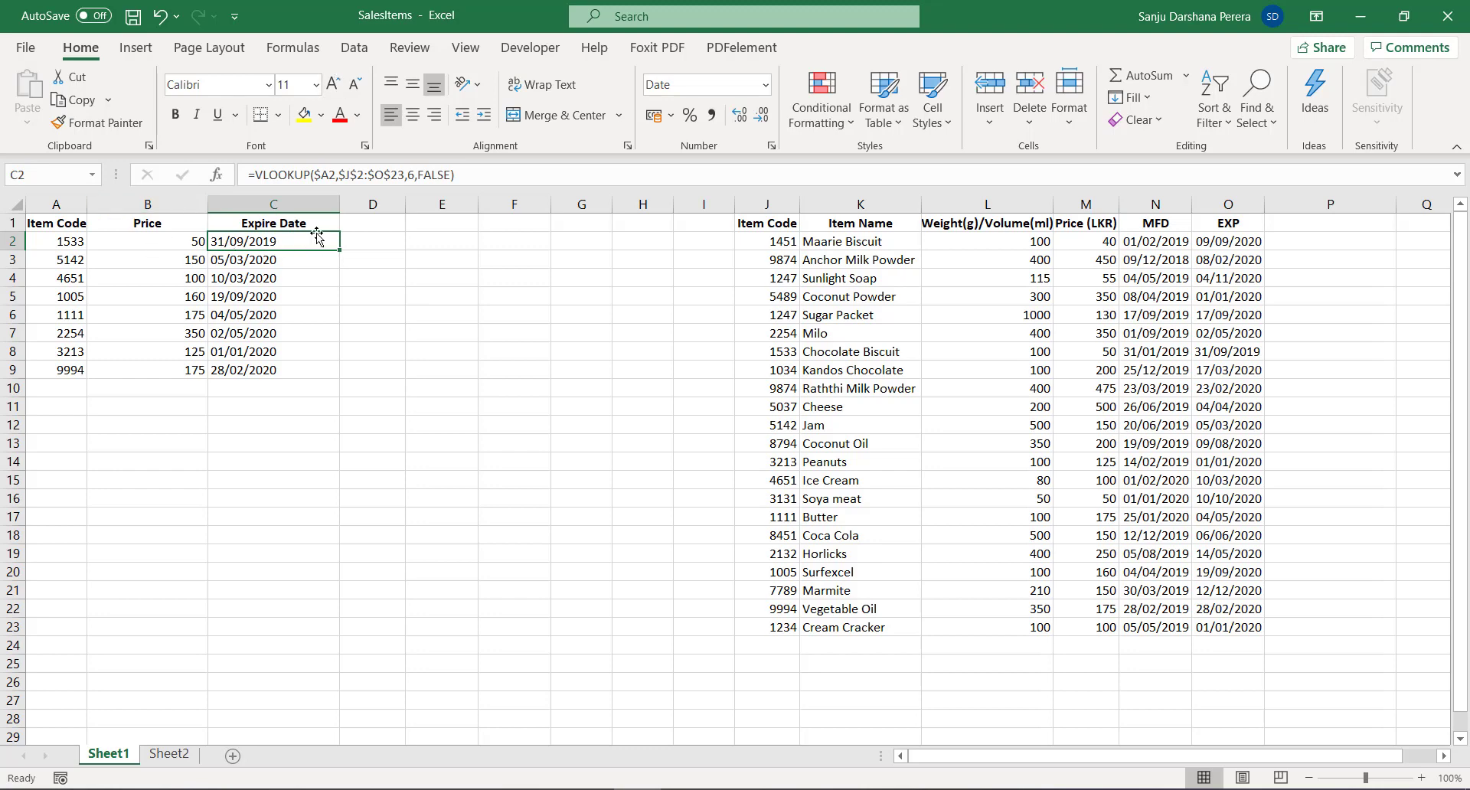
left_click(280, 280)
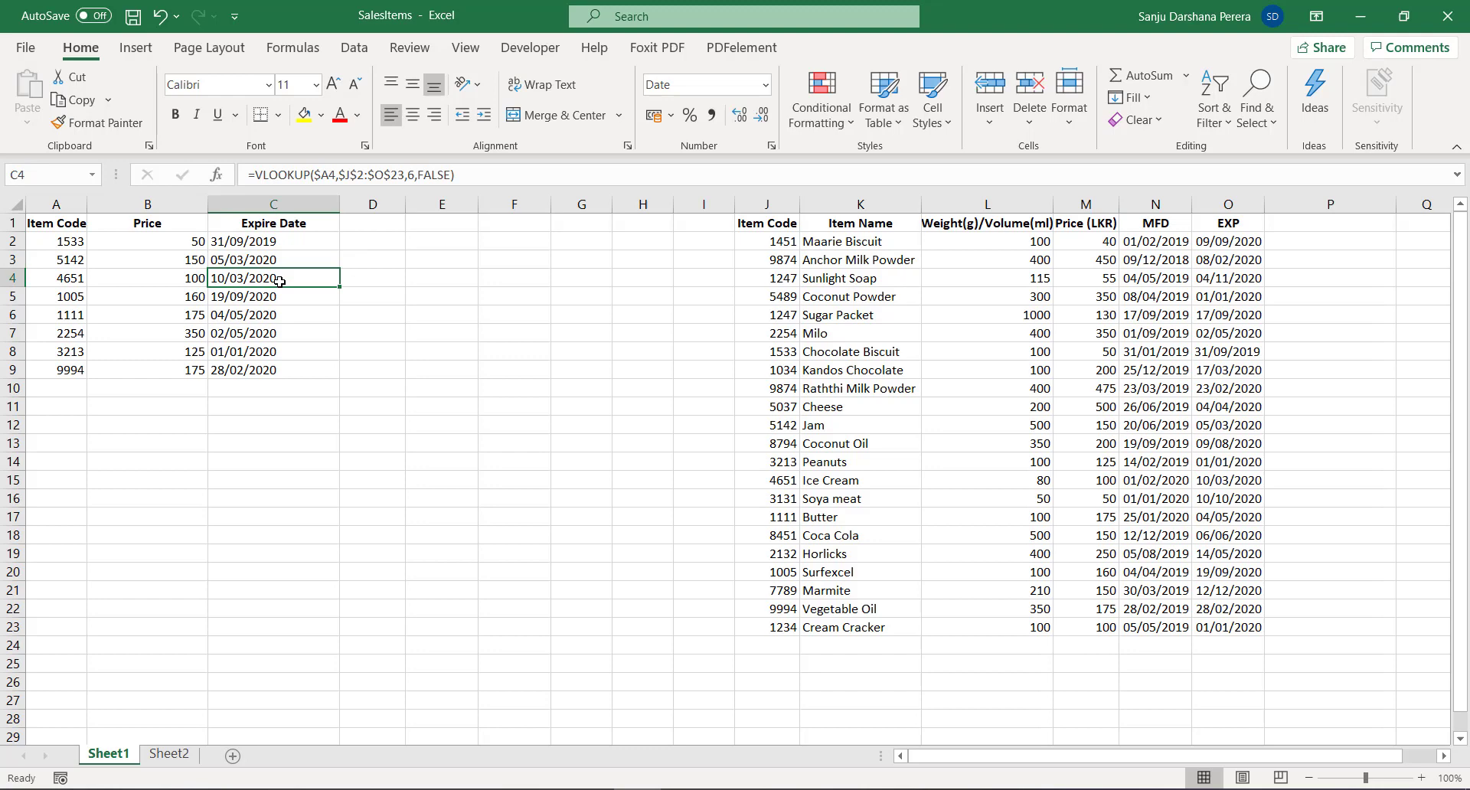
left_click(266, 246)
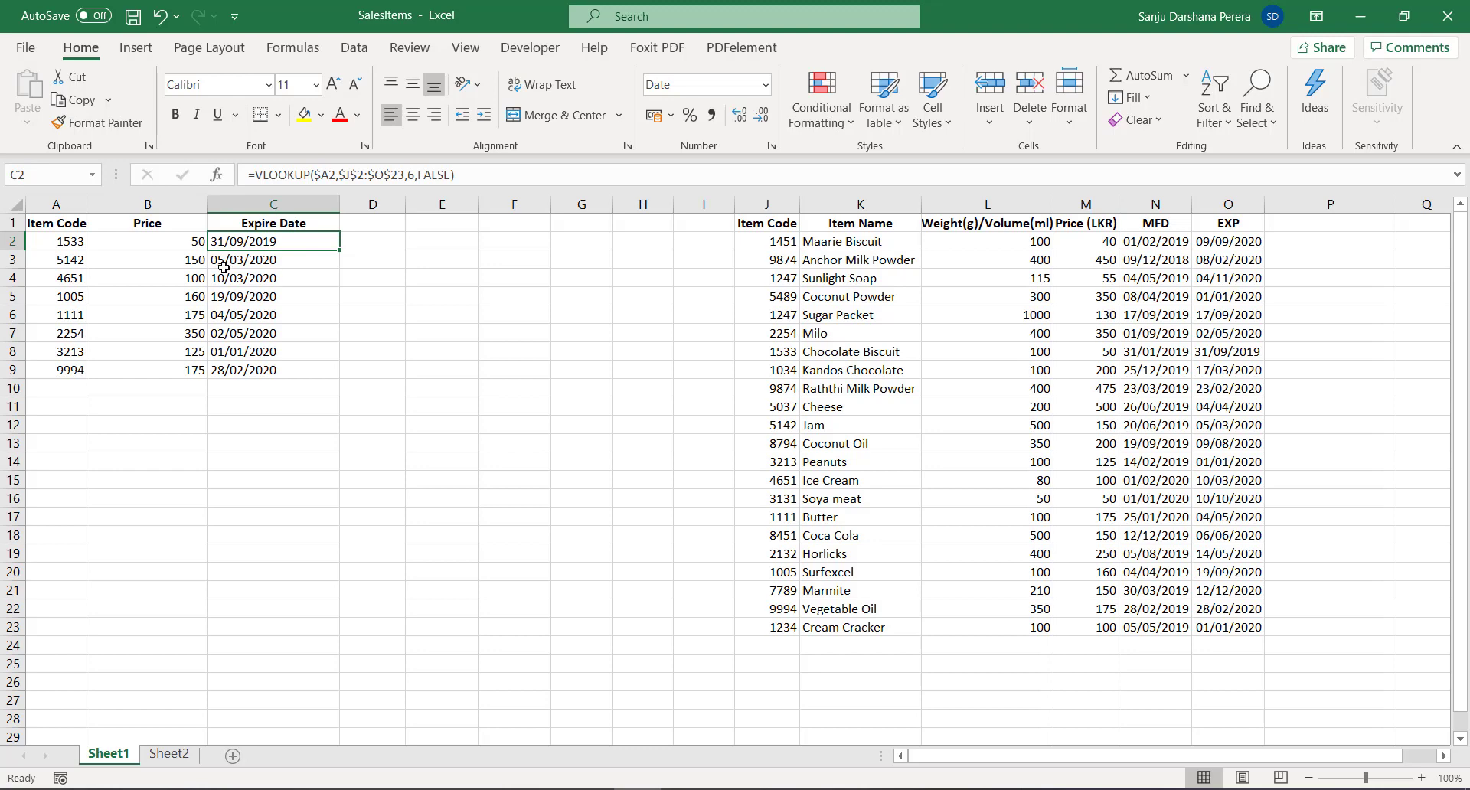
left_click(245, 262)
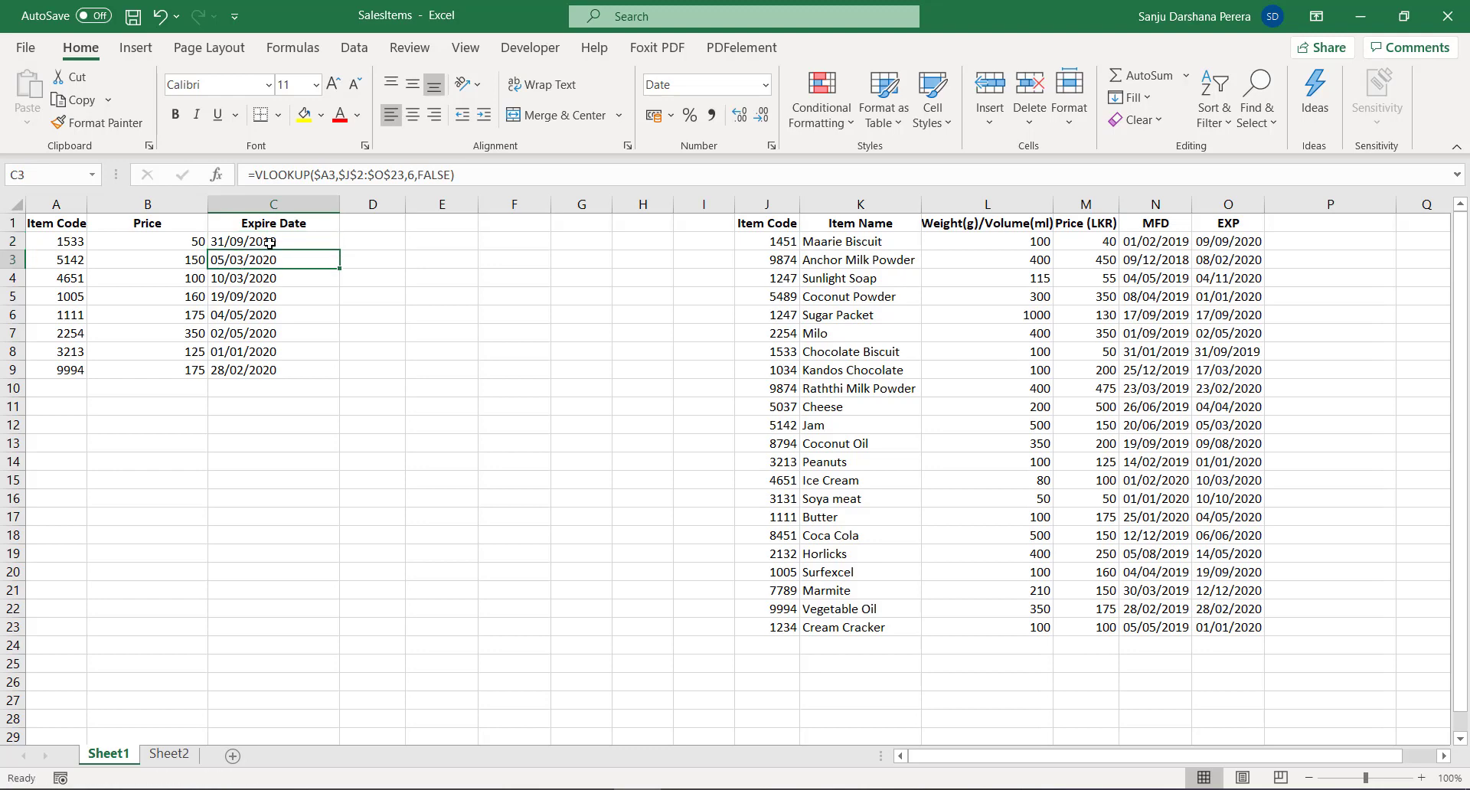
left_click(269, 244)
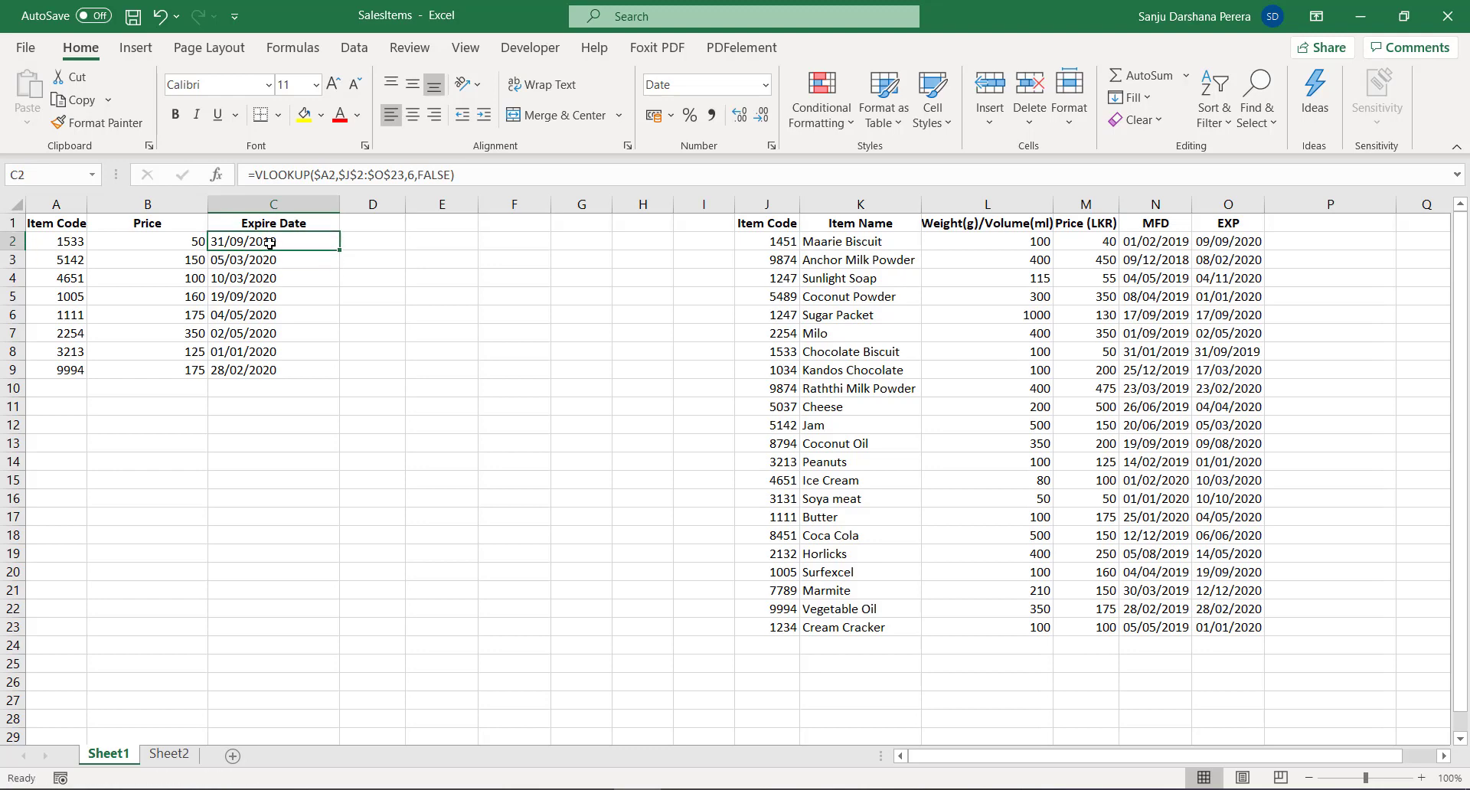
left_click(262, 282)
left_click(276, 247)
left_click(186, 244)
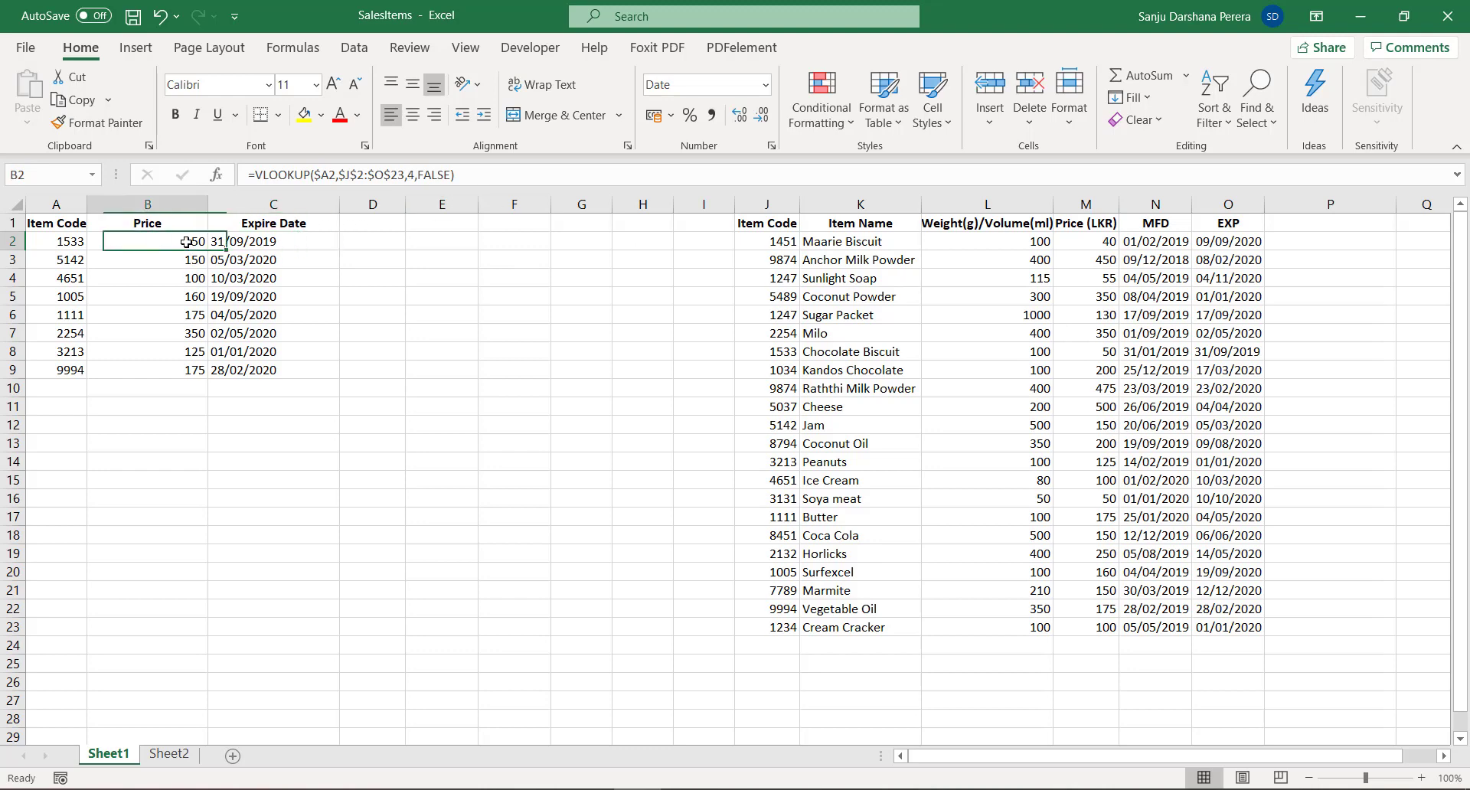
left_click(264, 245)
left_click(136, 242)
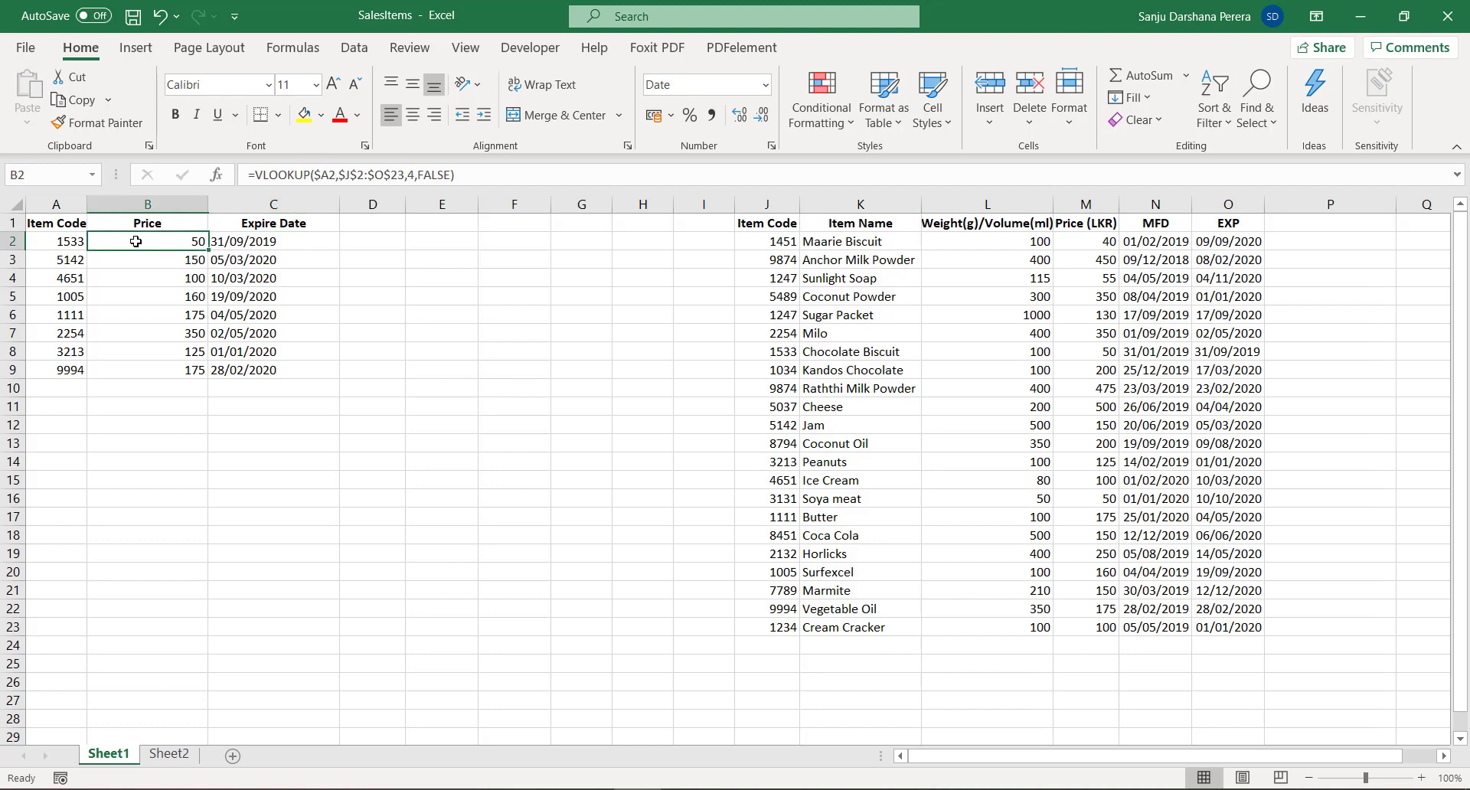
left_click(72, 243)
left_click(136, 243)
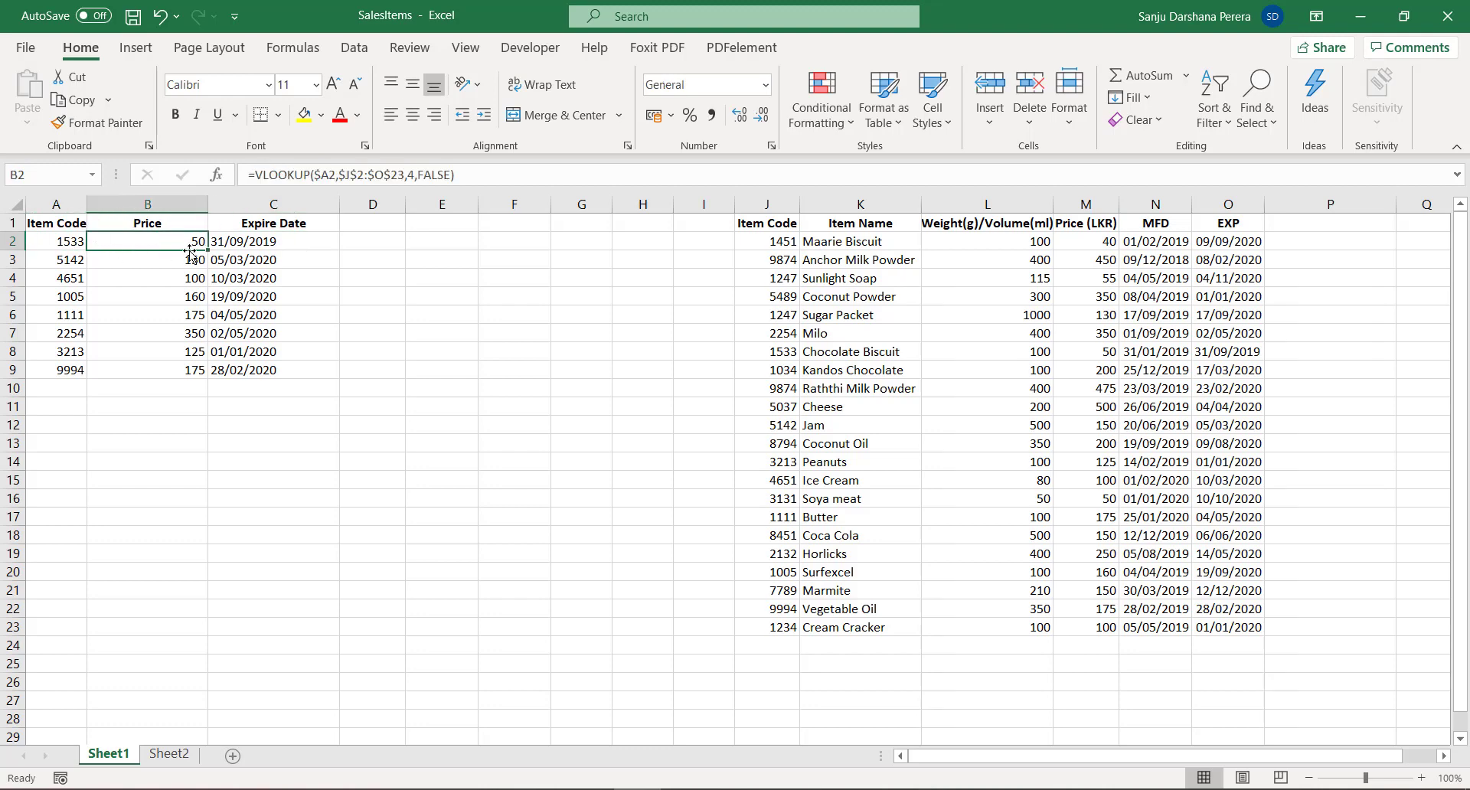
left_click(253, 245)
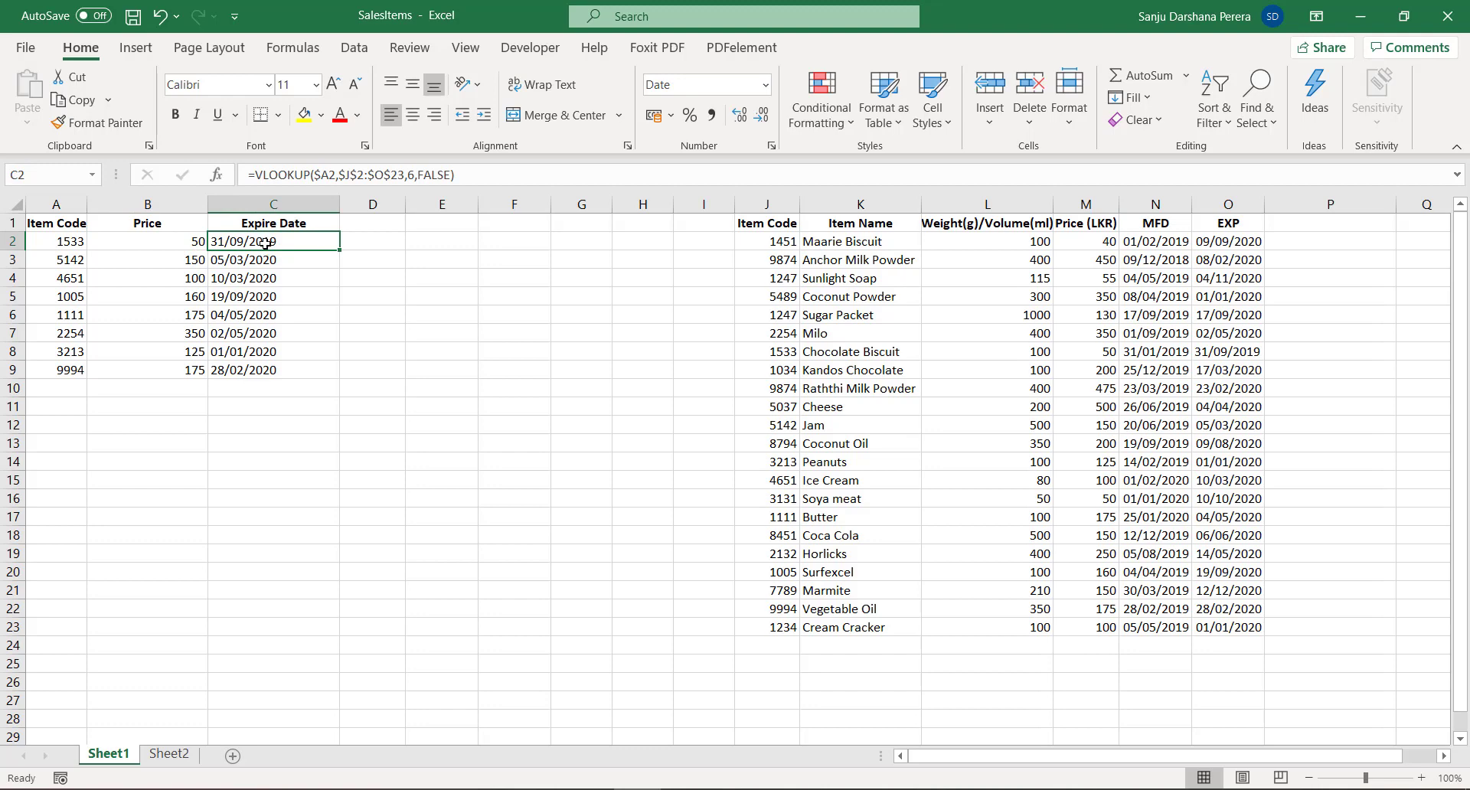
left_click_drag(265, 242, 249, 370)
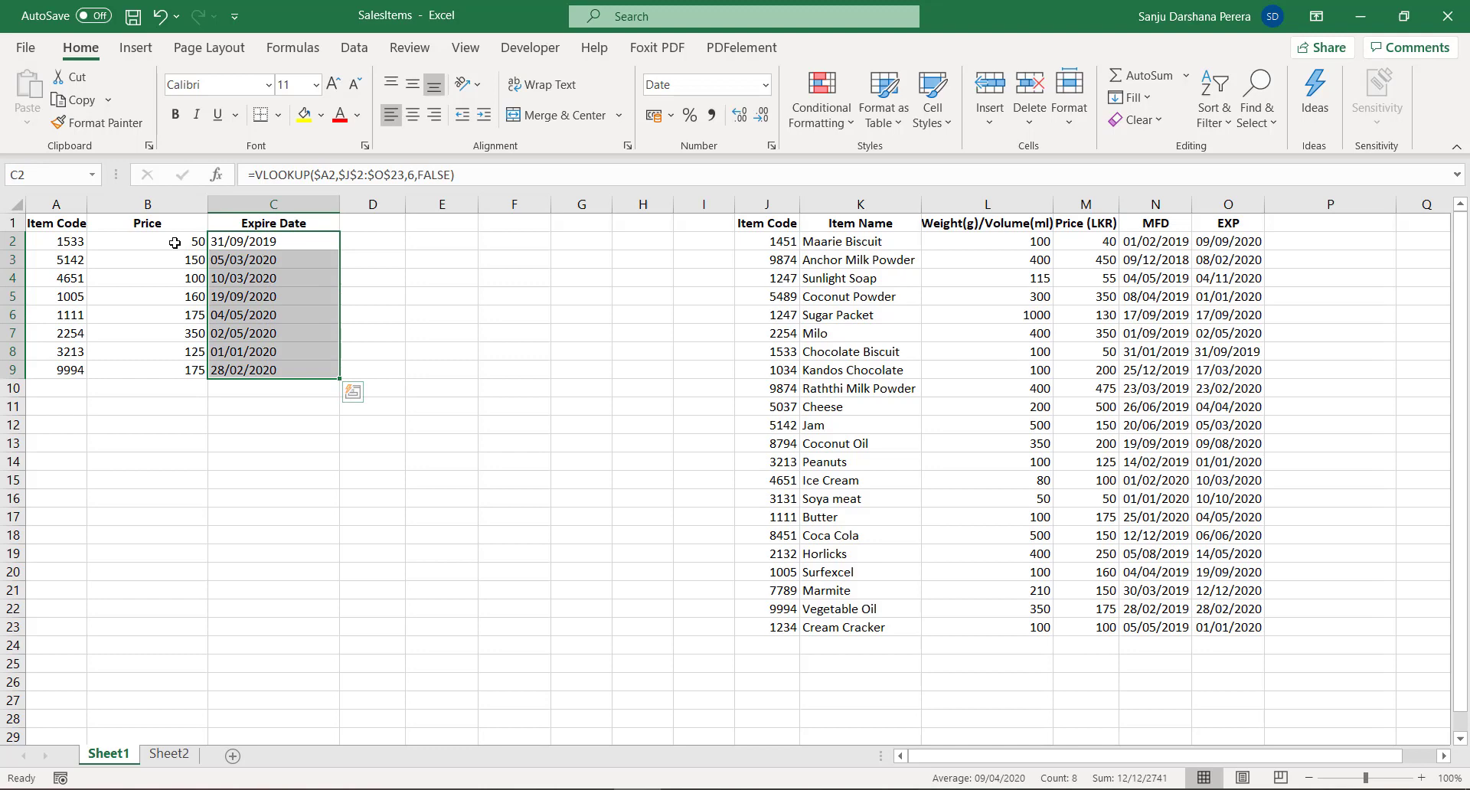
left_click(179, 244)
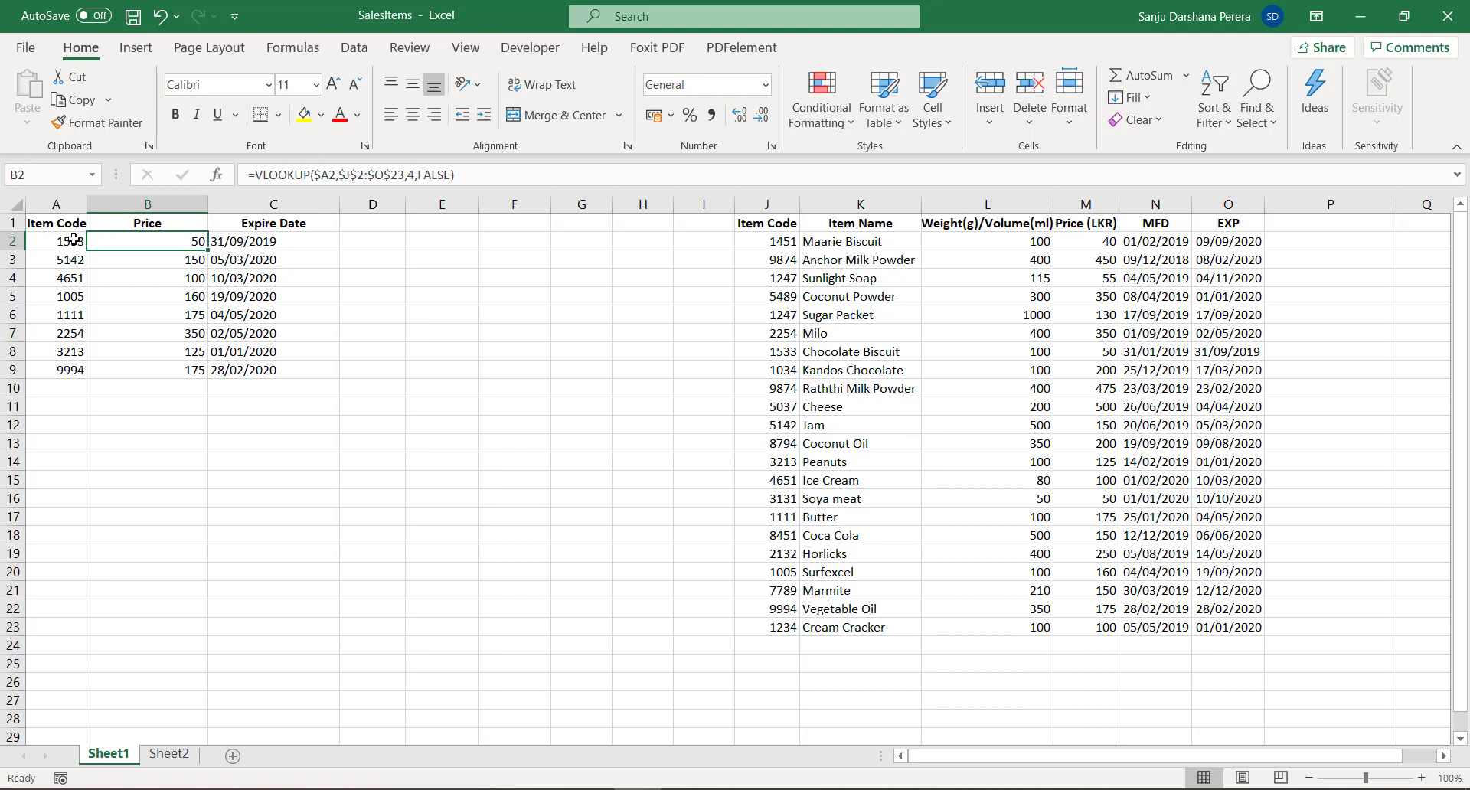
left_click(229, 241)
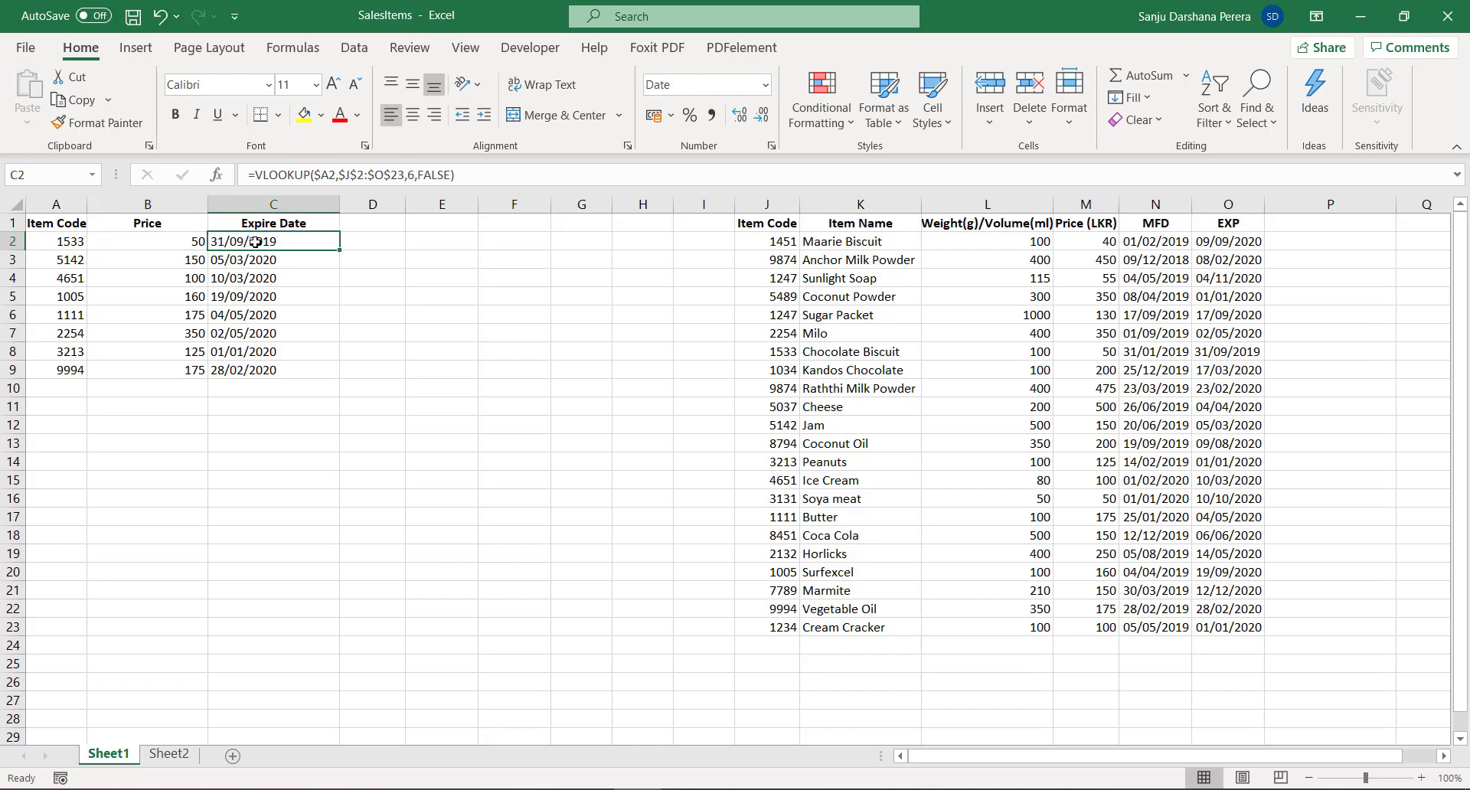
- Start a Less Than conditional formatting rule for the expire dates in C2:C9
left_click_drag(260, 260, 252, 370)
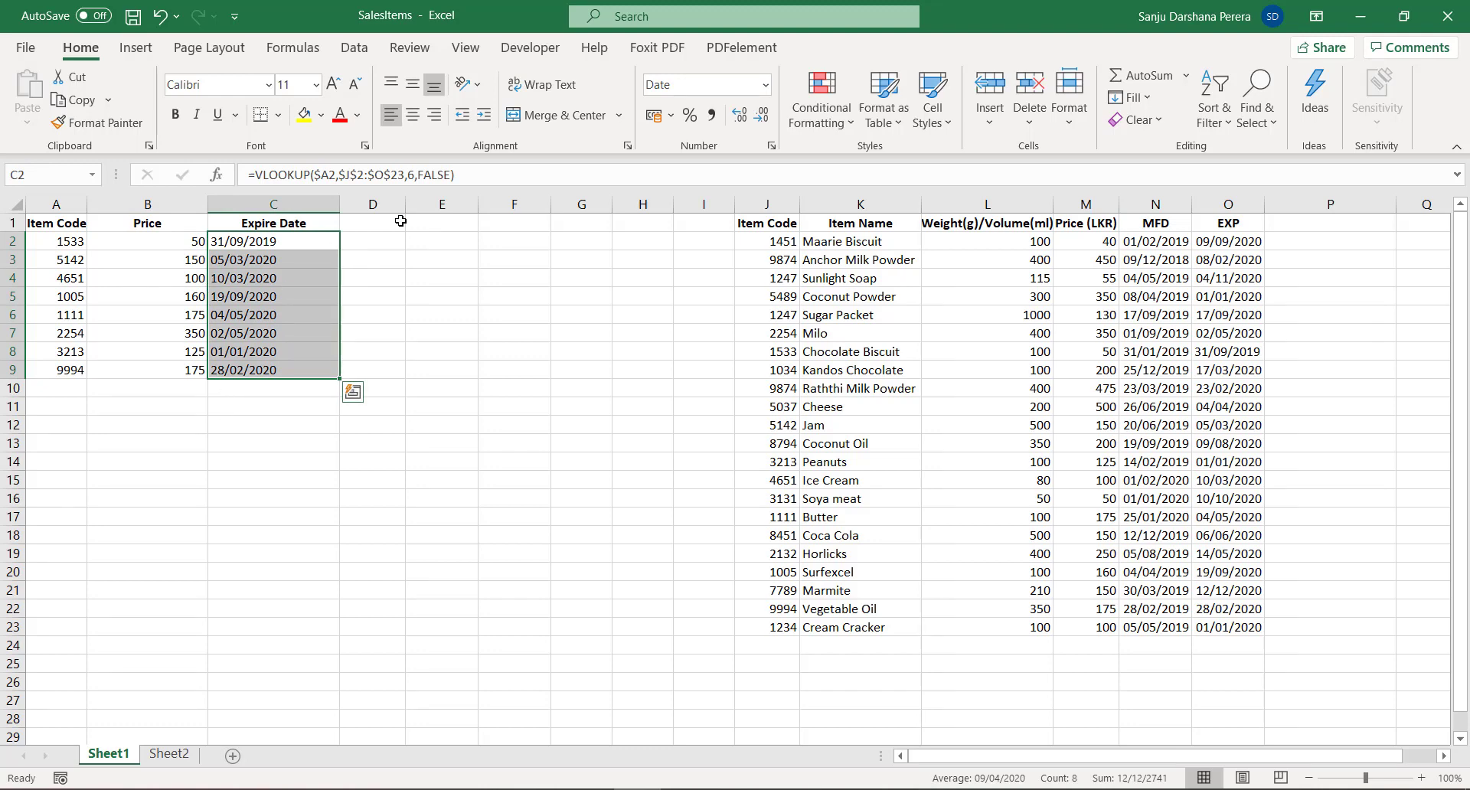
left_click(828, 125)
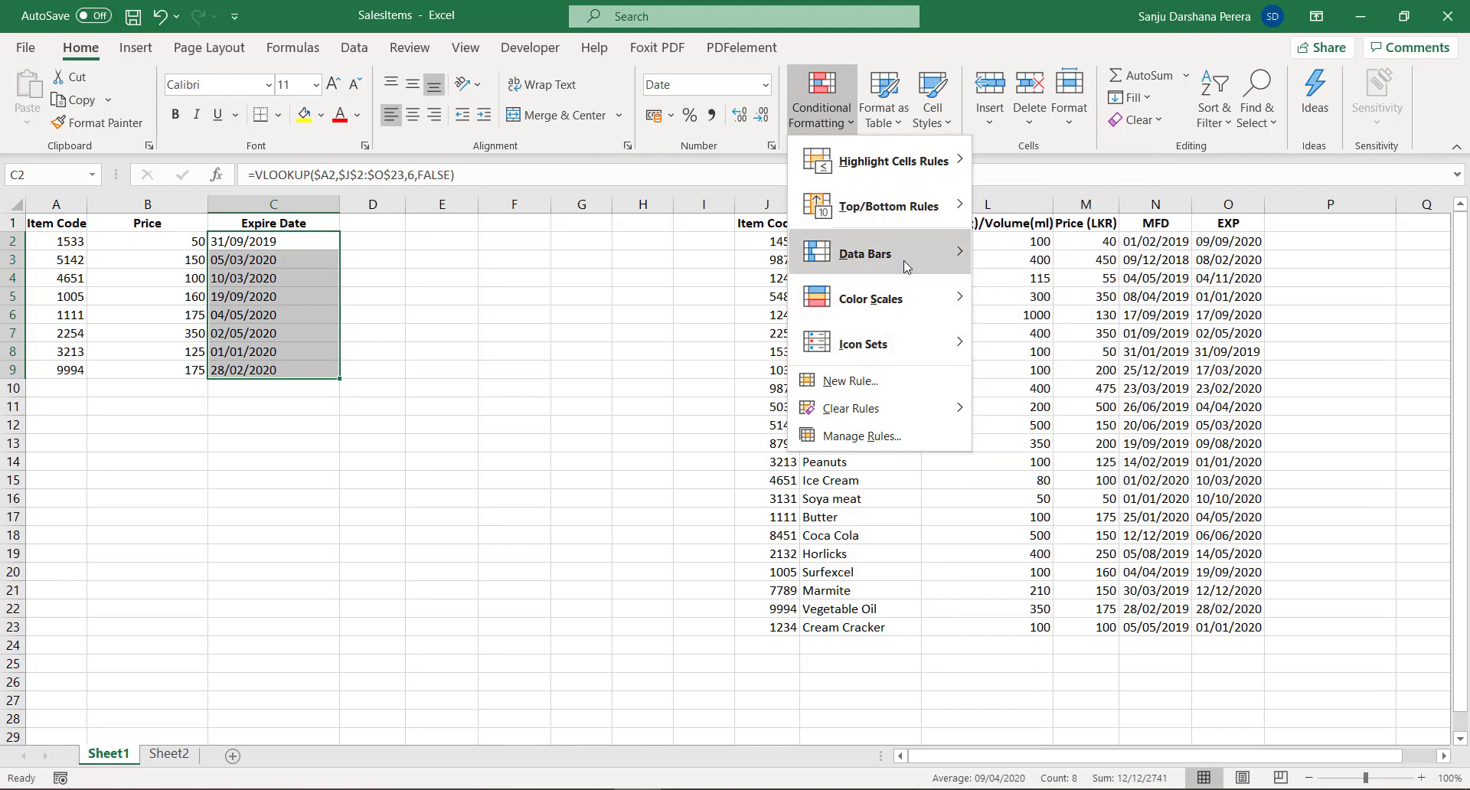
mouse_move(904, 263)
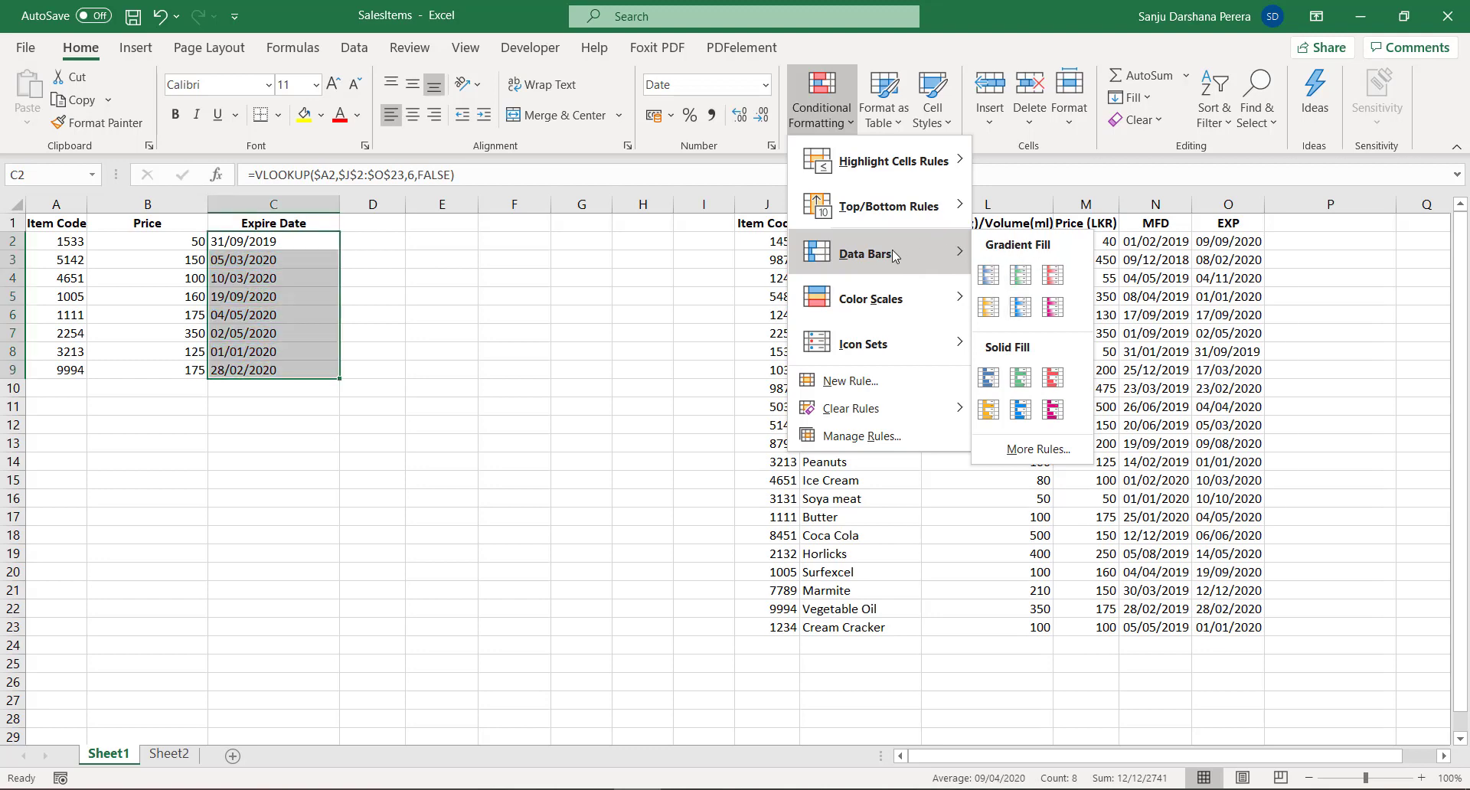
mouse_move(879, 292)
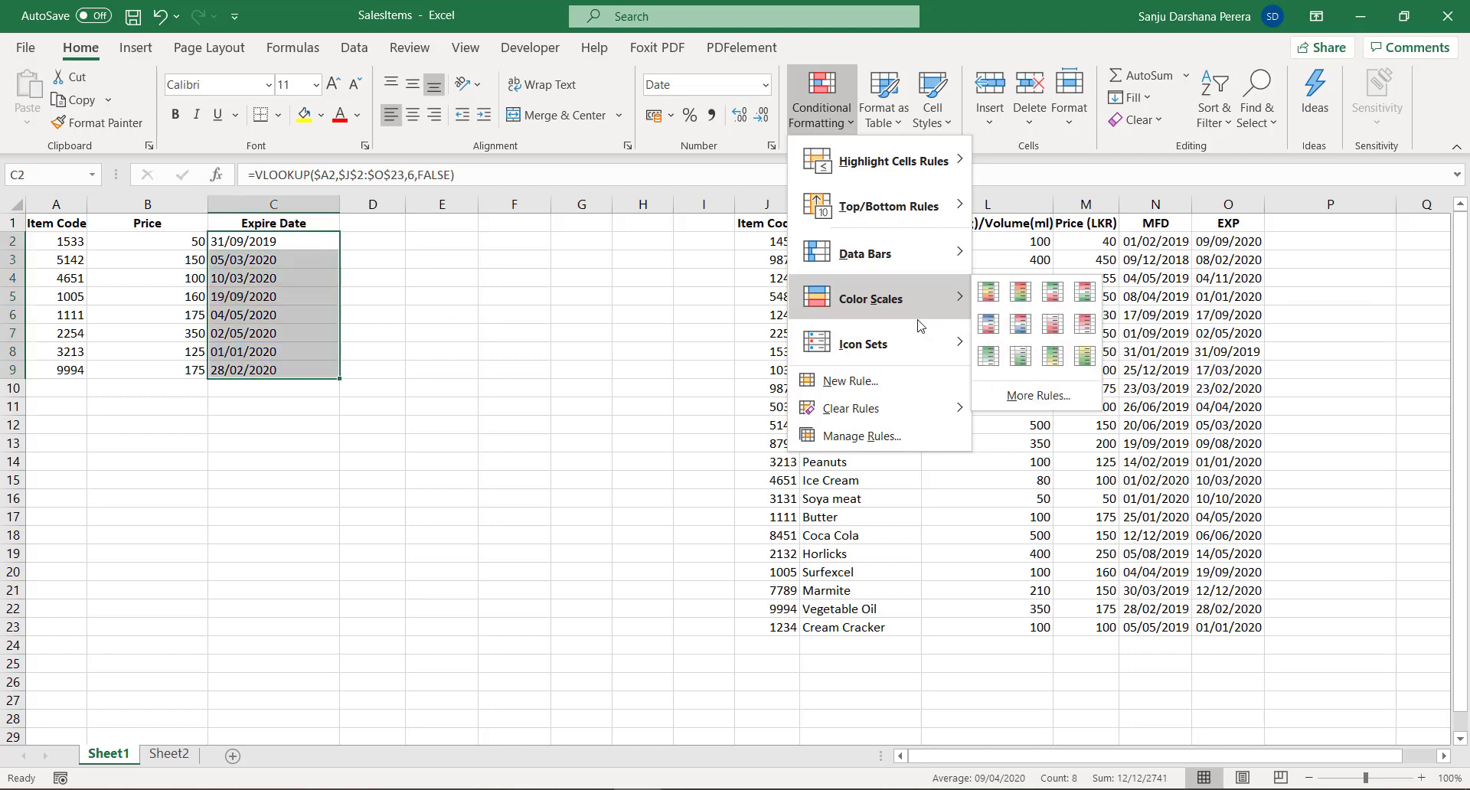
mouse_move(902, 326)
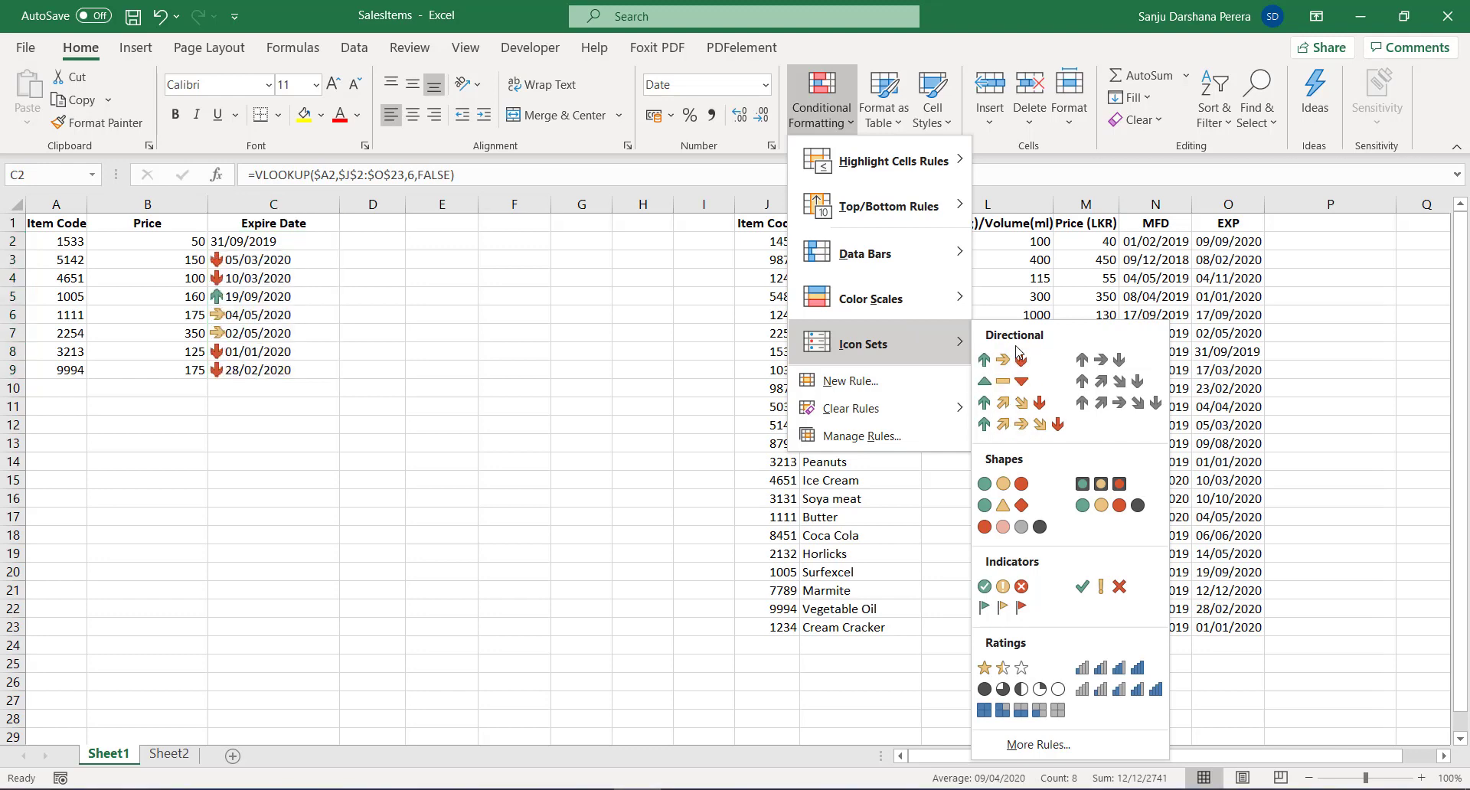
mouse_move(909, 205)
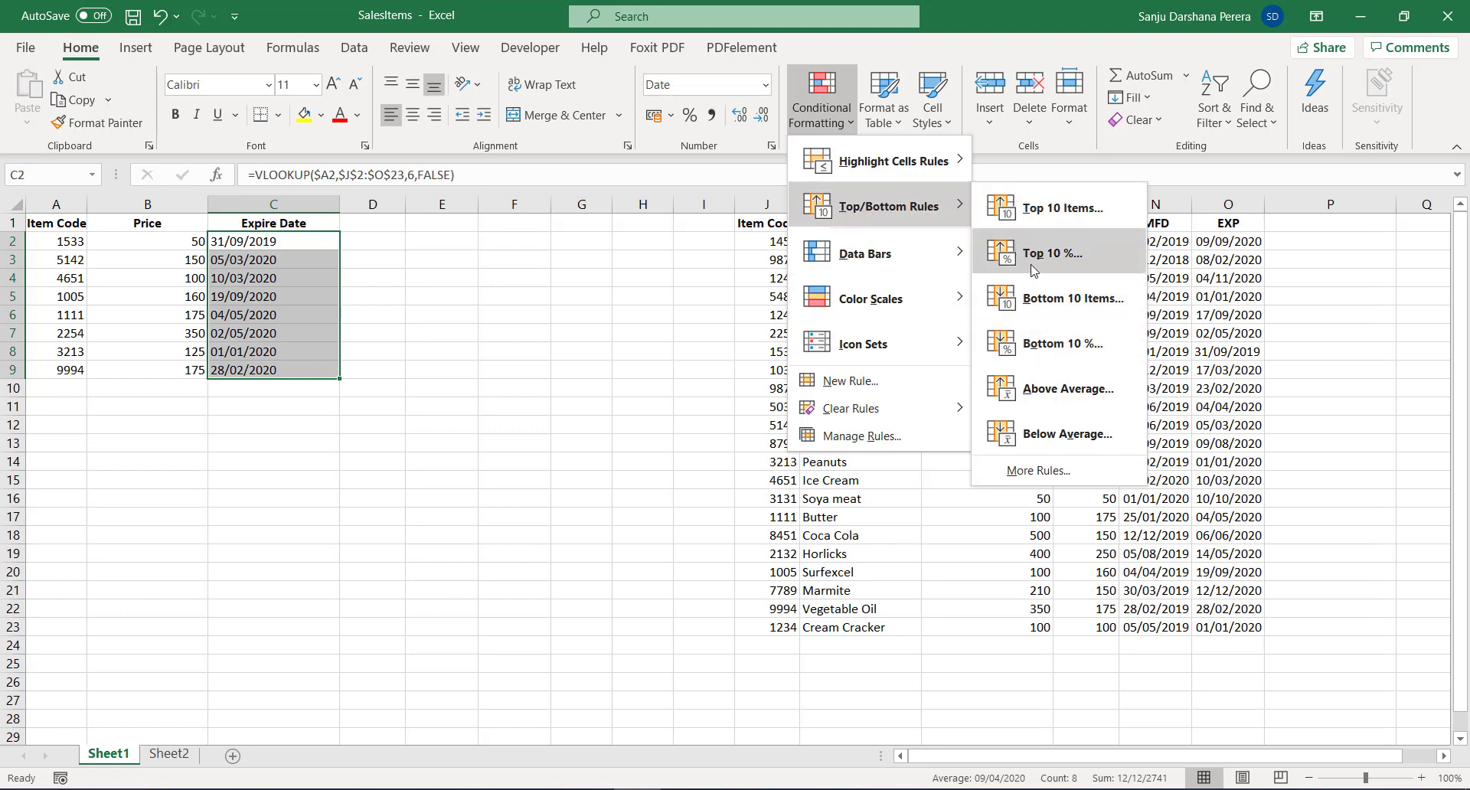
mouse_move(903, 178)
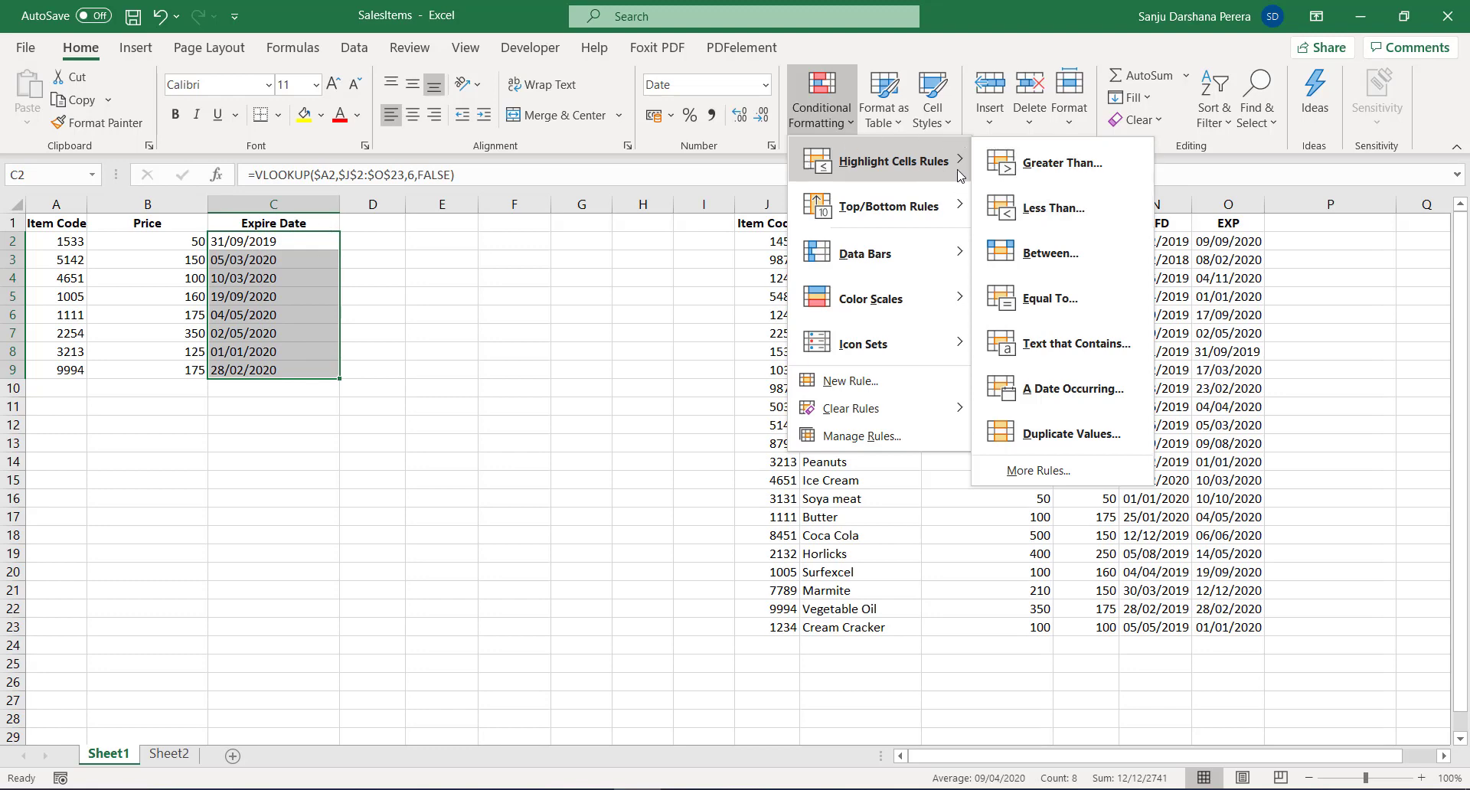
left_click(1029, 217)
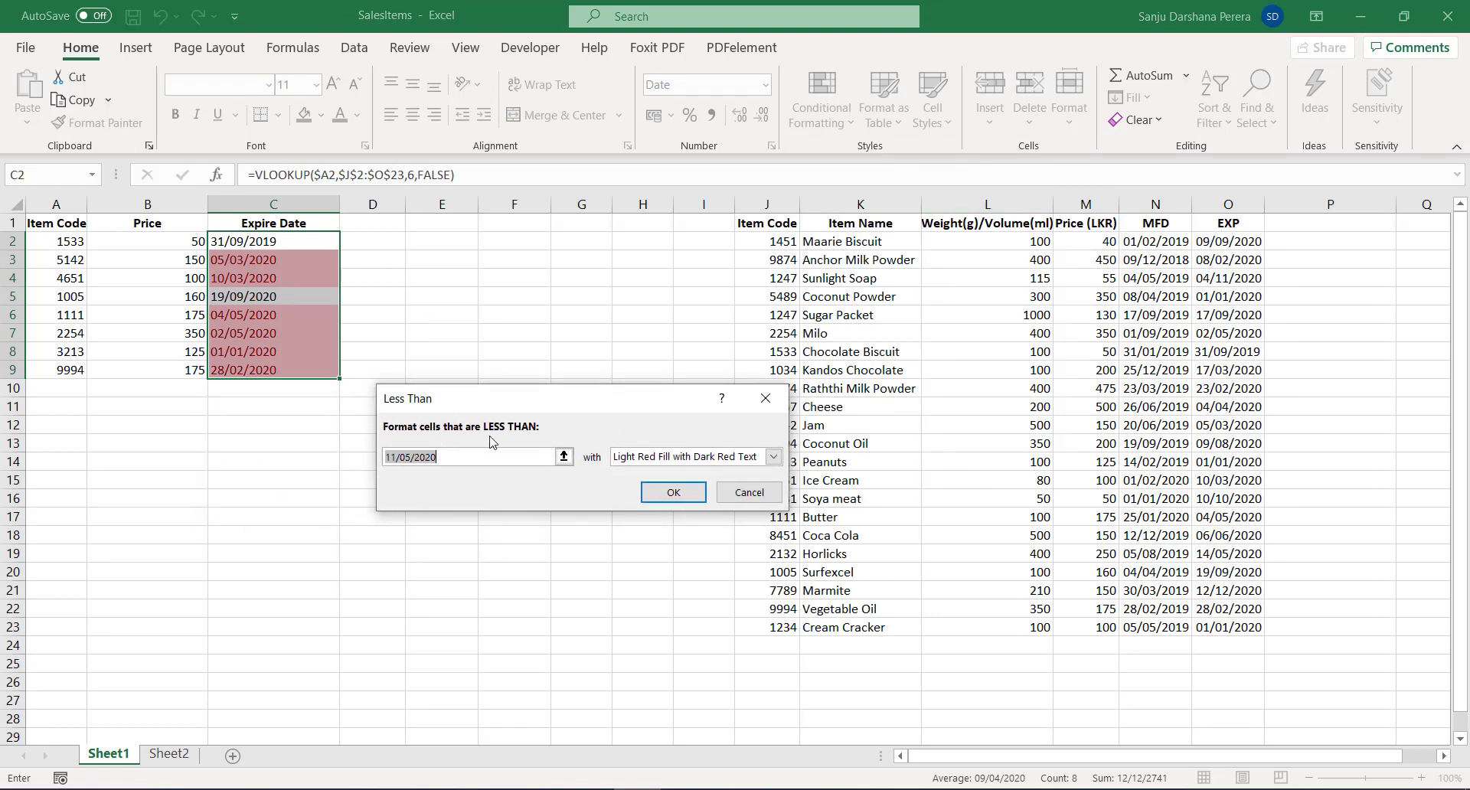
- Try 11/03/2020 and 01/03/2020 as the cutoff date of the Less Than rule
left_click(437, 458)
left_click(411, 457)
key("BackSpace")
key("BackSpace")
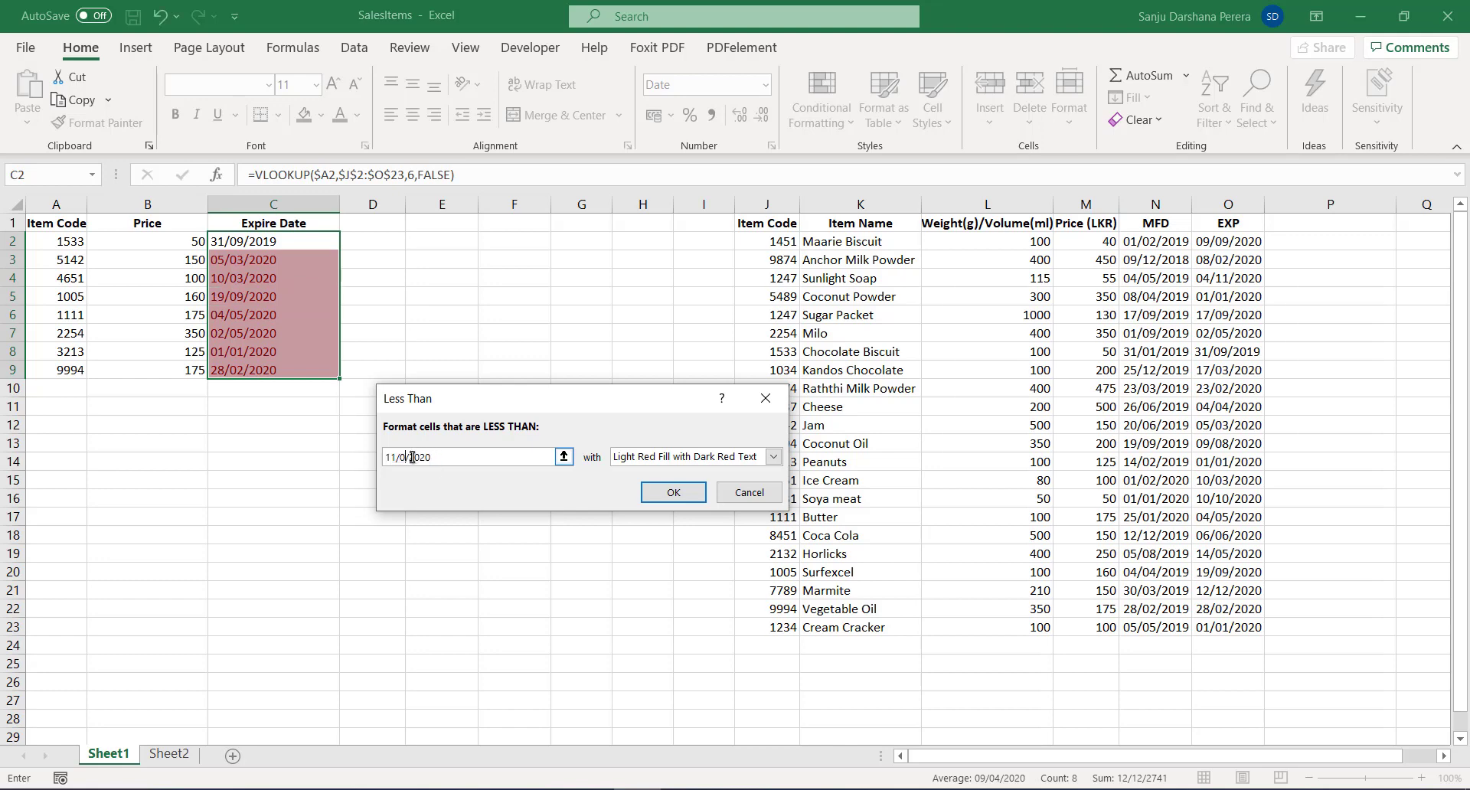
type("03")
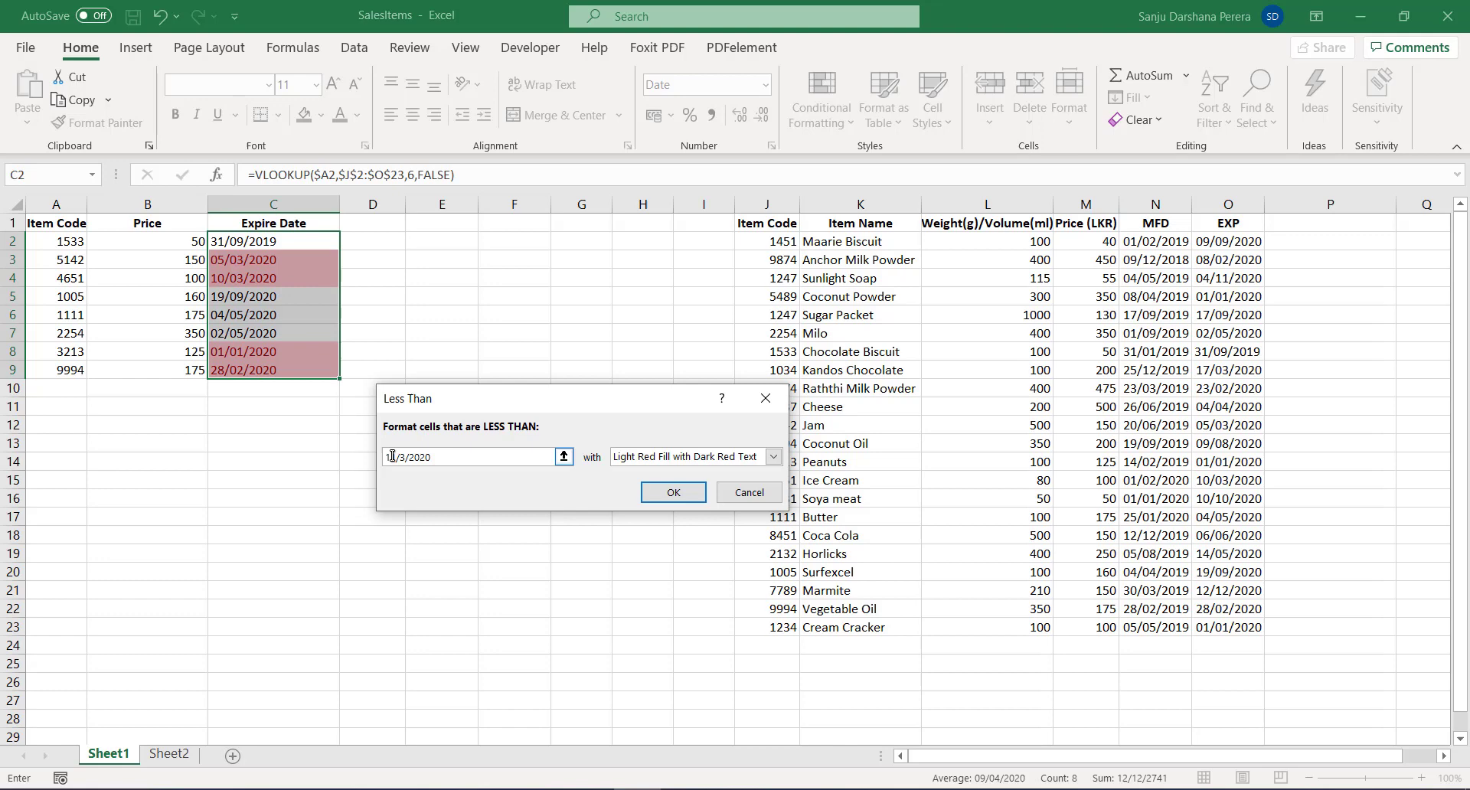
left_click(399, 457)
key("BackSpace")
key("BackSpace")
key("BackSpace")
key("BackSpace")
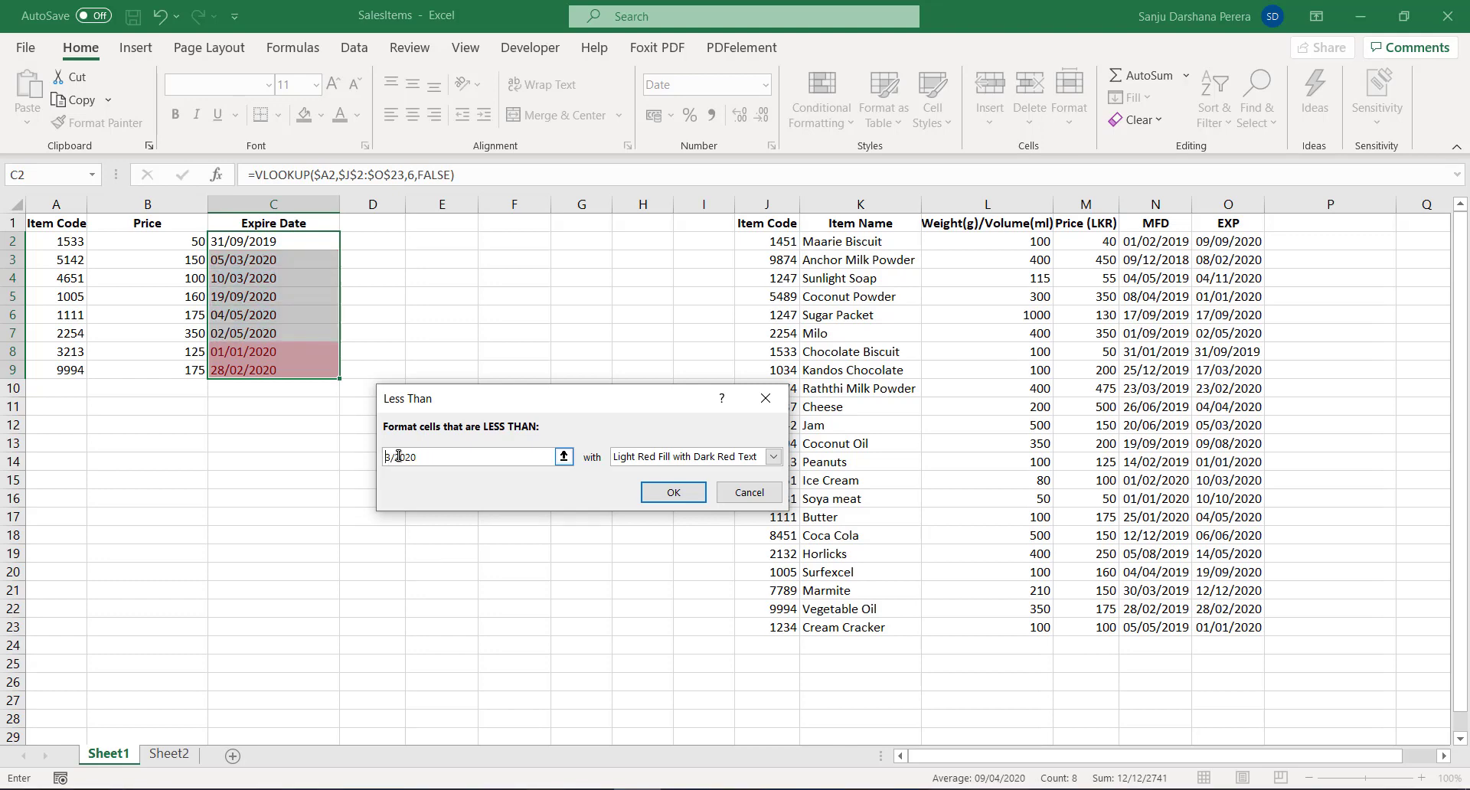
type("01/0")
- Replace the Less Than rule's cutoff date with the formula =TODAY()
left_click_drag(443, 457, 385, 458)
left_click(422, 456)
left_click_drag(440, 457, 364, 457)
type("=TODAY")
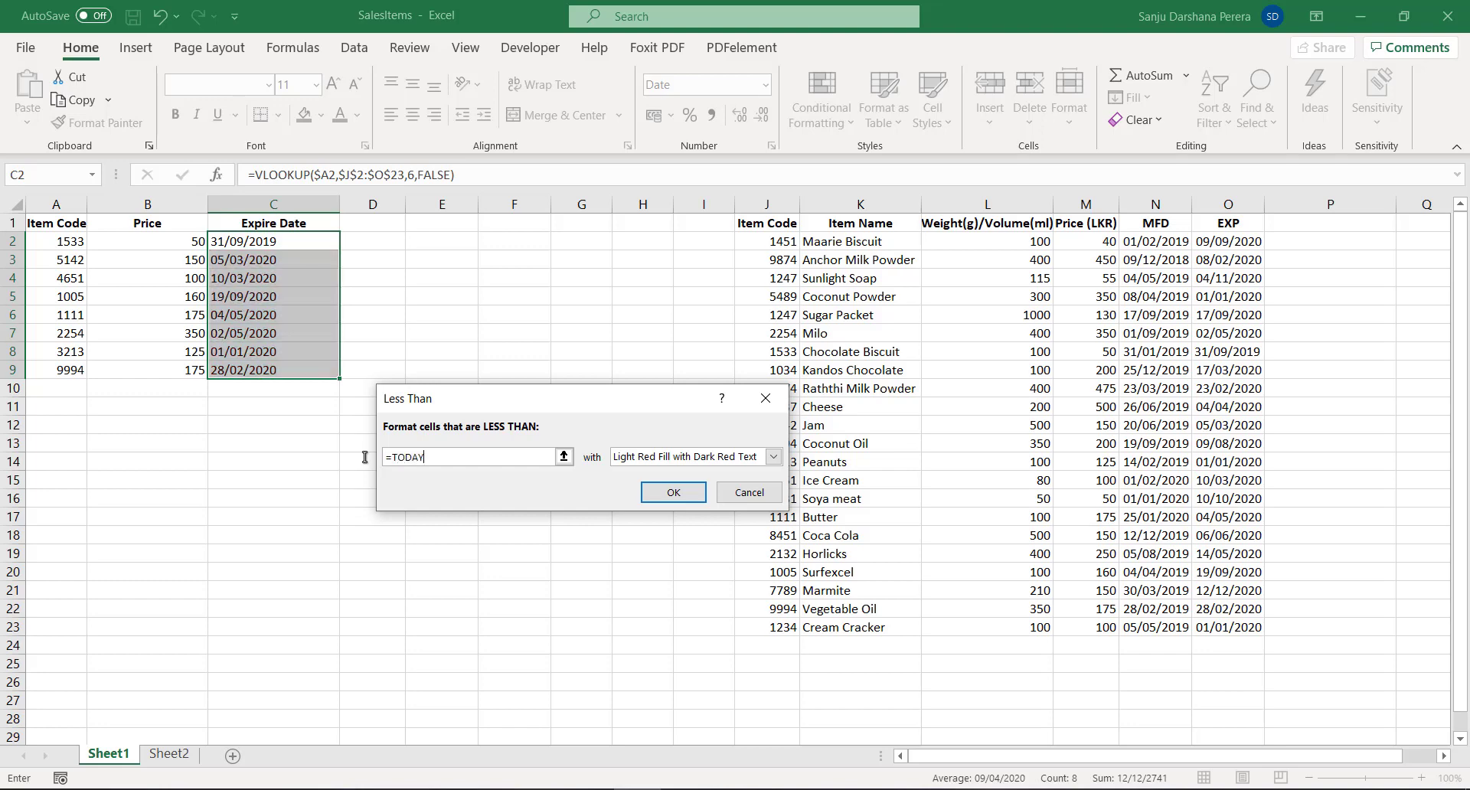
type("(")
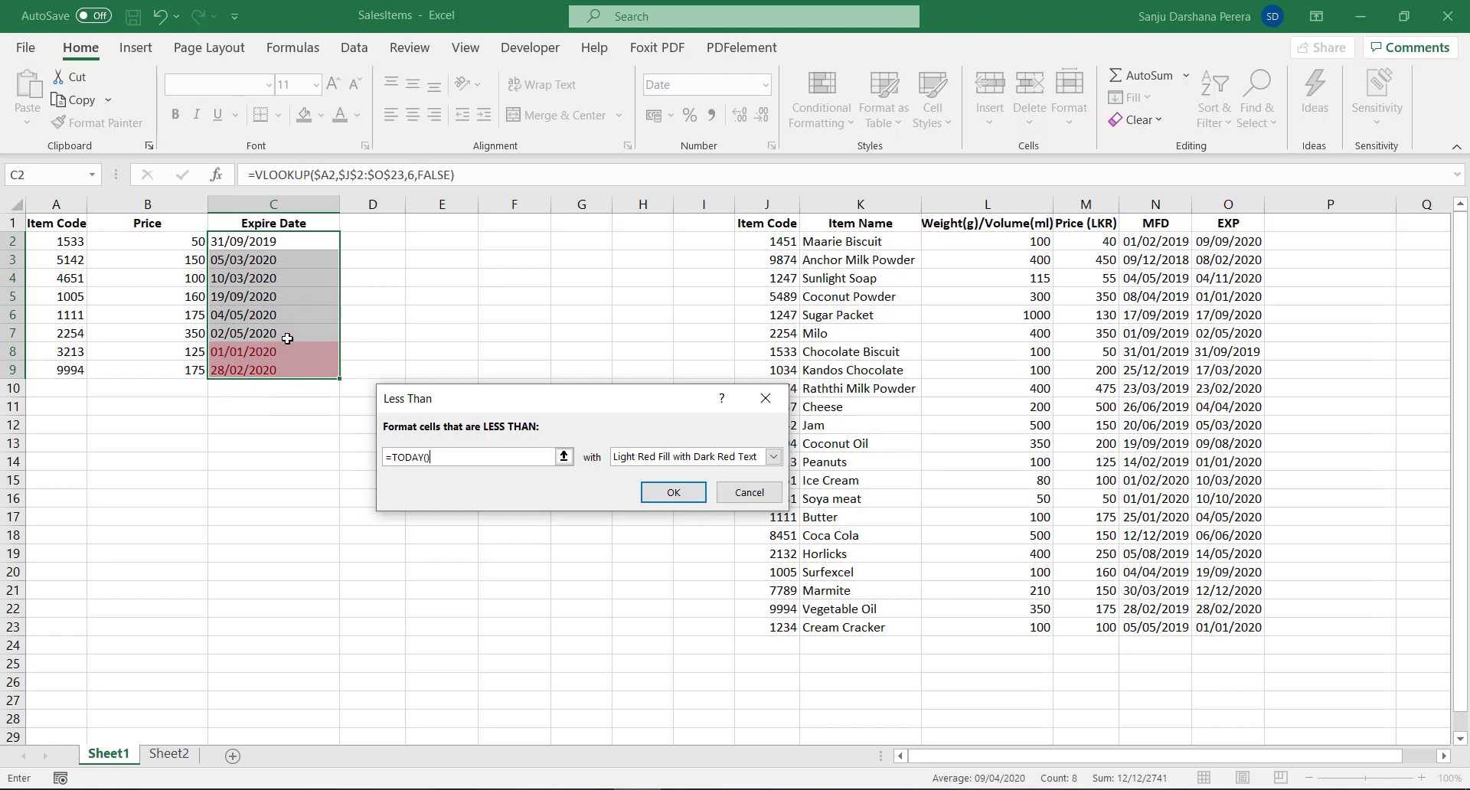
- Try Yellow Fill with Dark Yellow Text for the rule and look through the custom number, font and border options without applying any
left_click(773, 457)
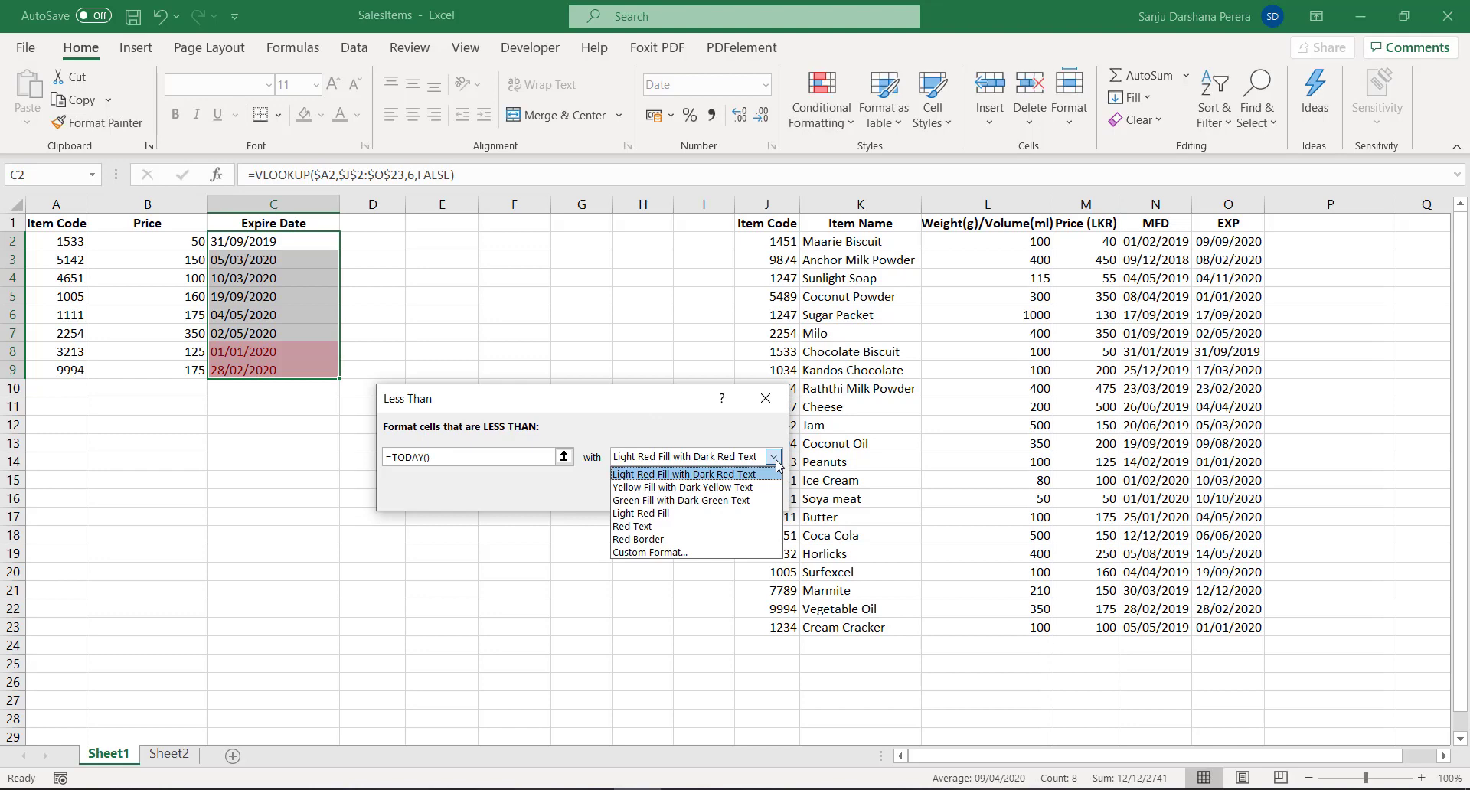
left_click(719, 488)
left_click(773, 456)
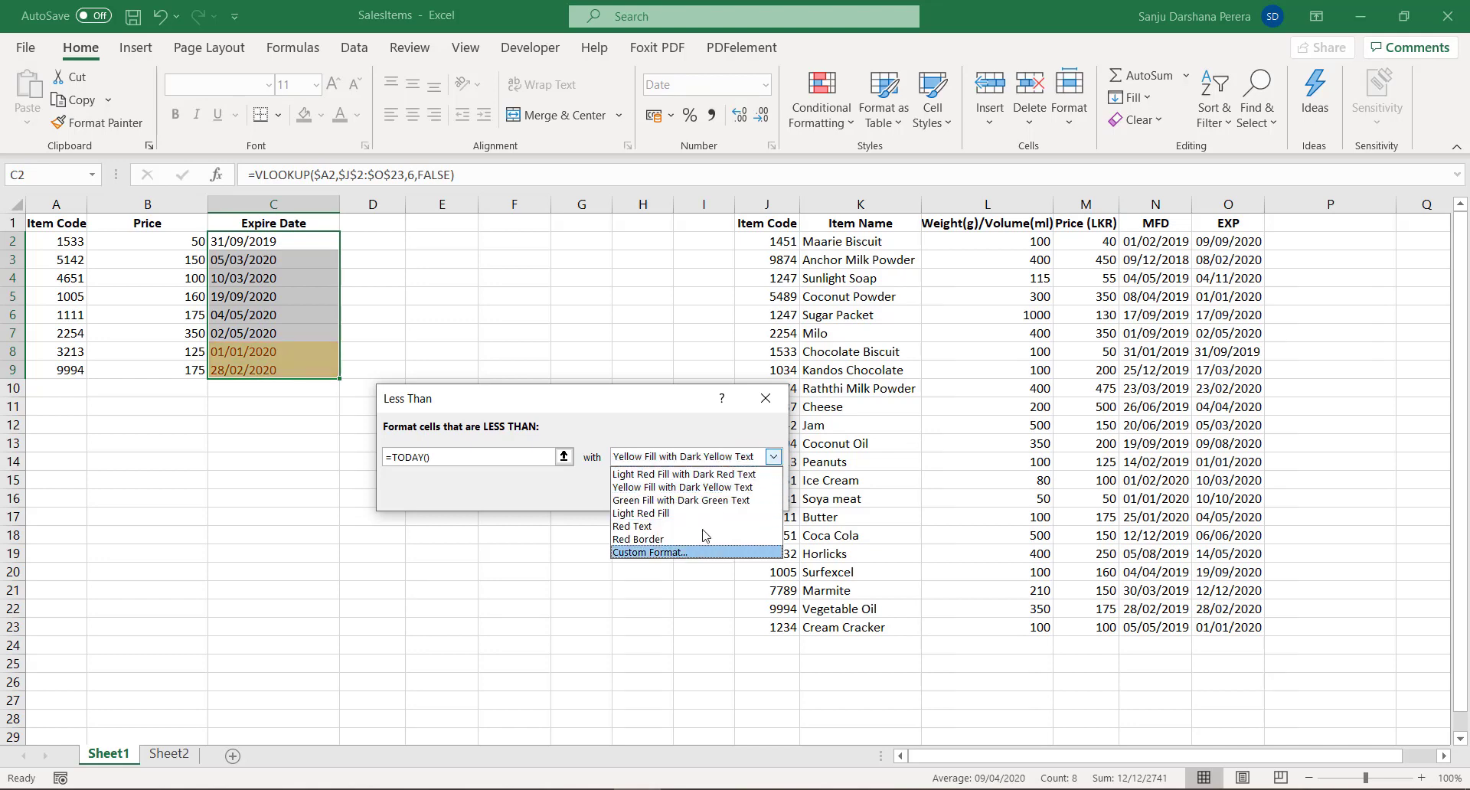
left_click(680, 551)
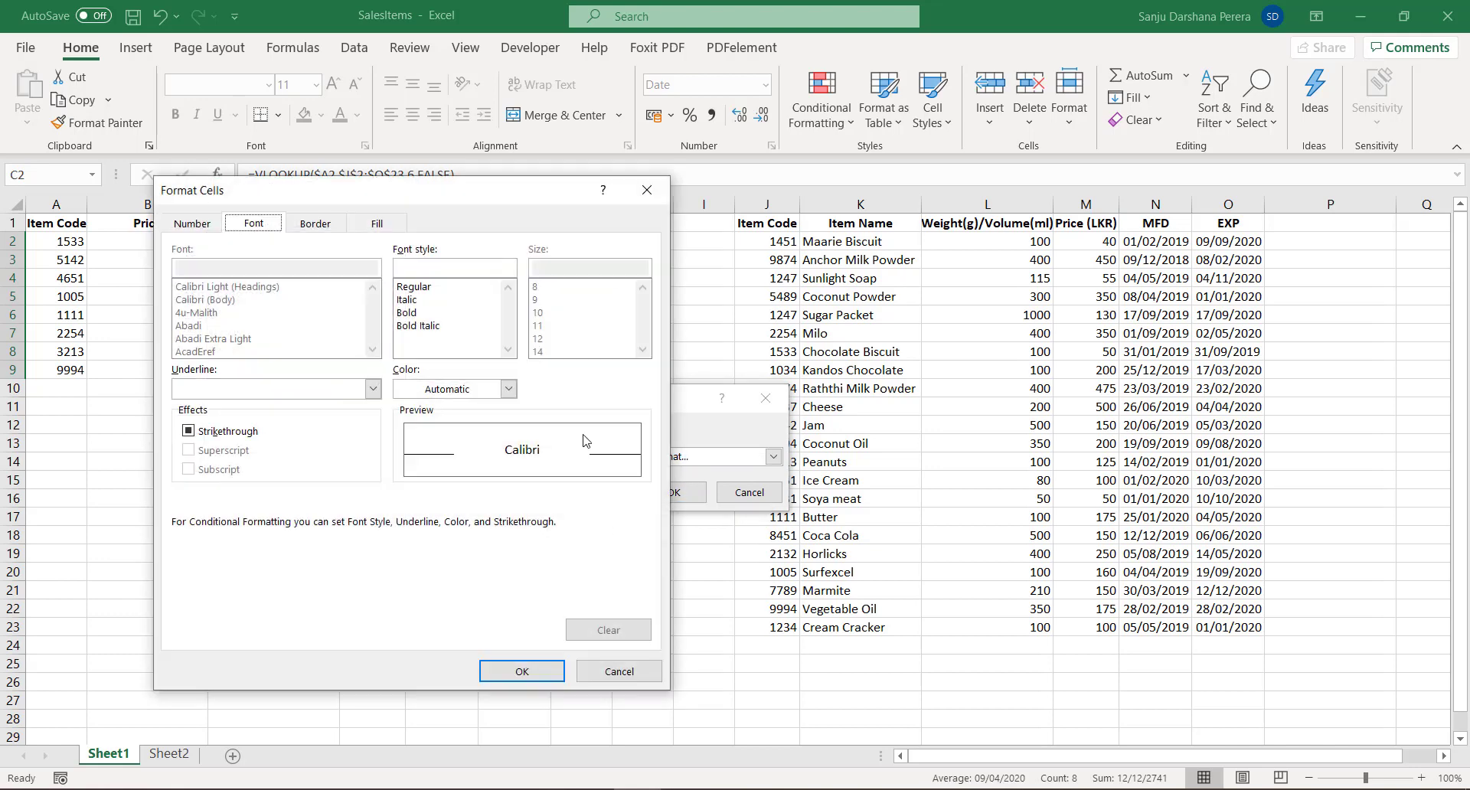
left_click_drag(411, 202, 787, 196)
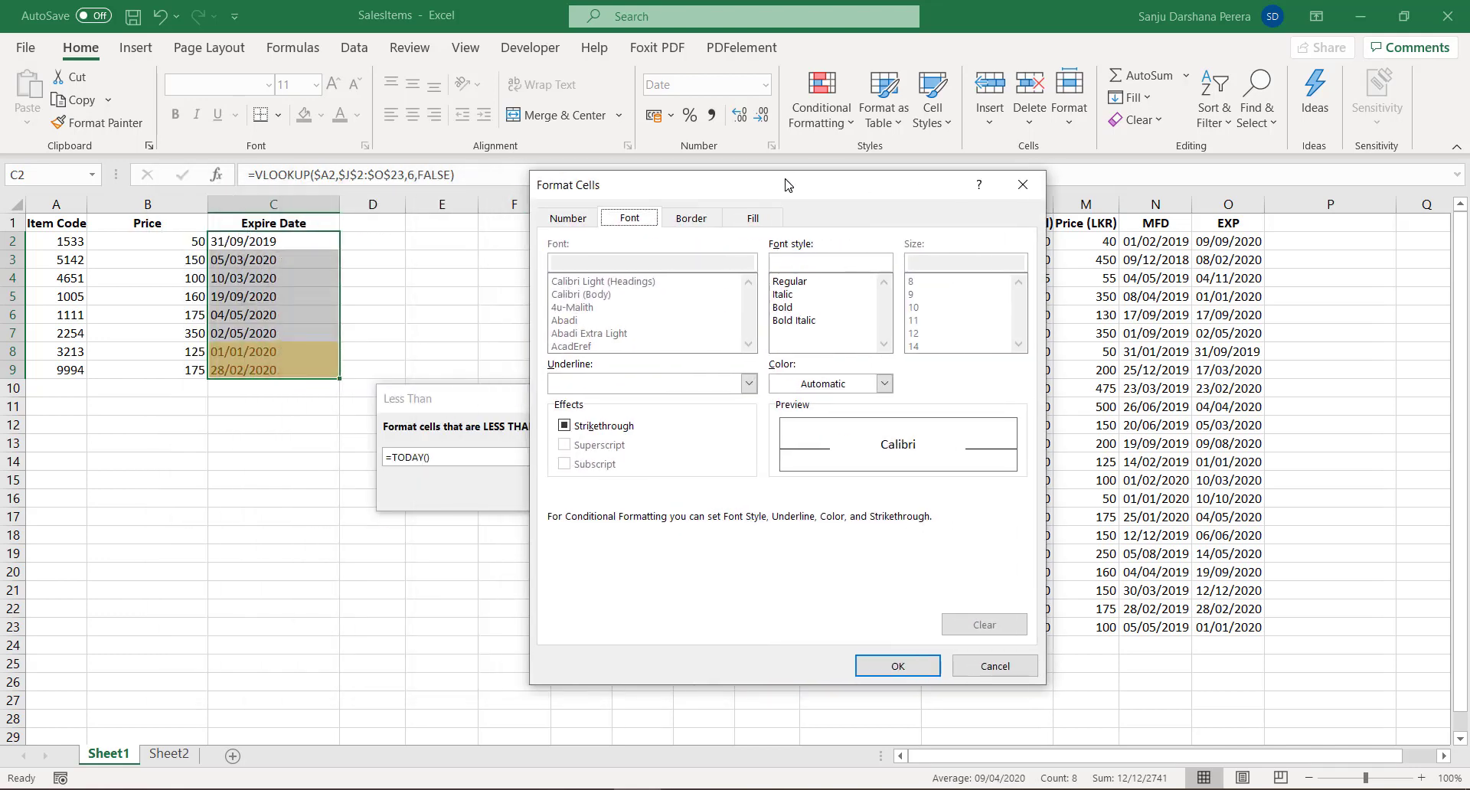
left_click(586, 221)
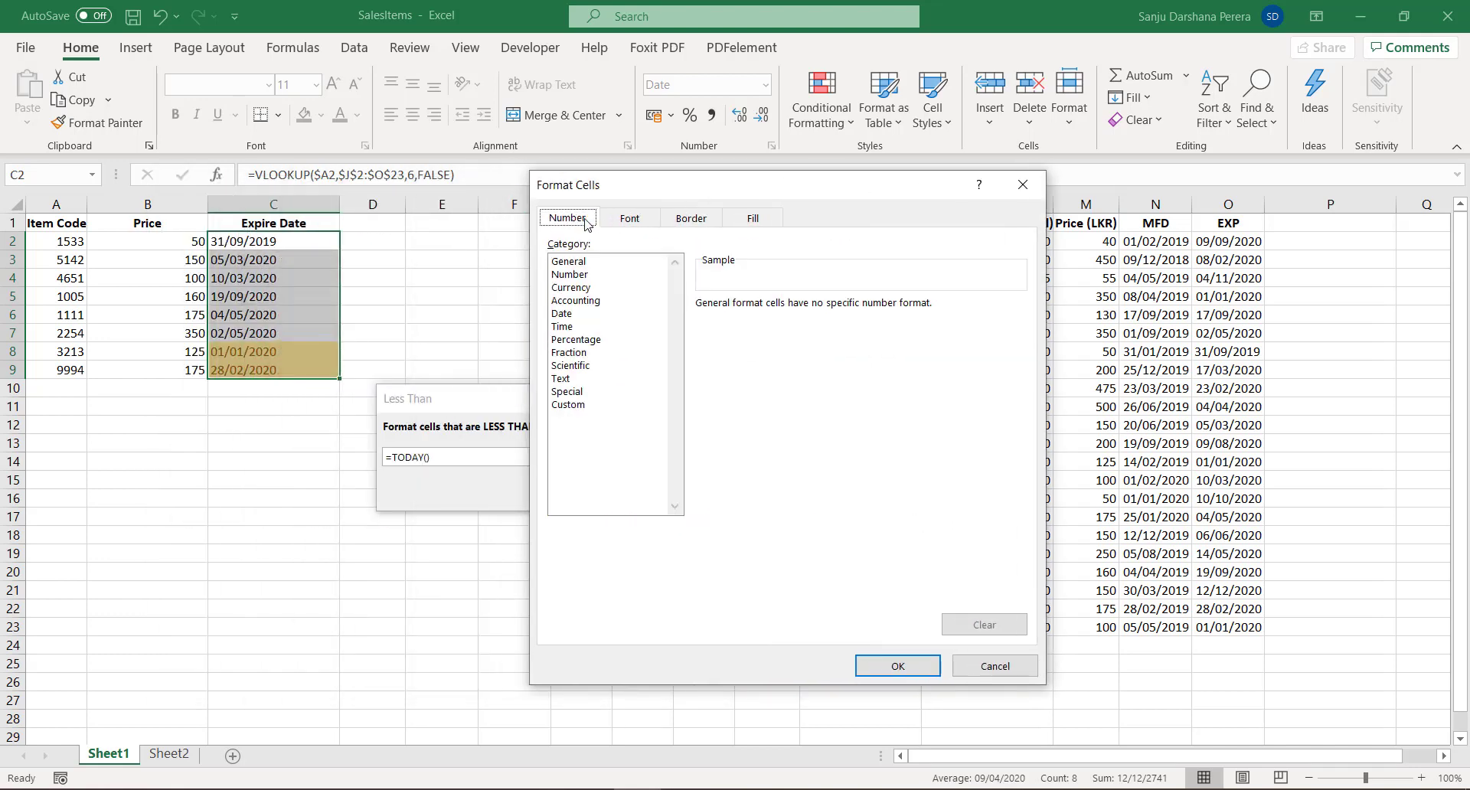
left_click(629, 219)
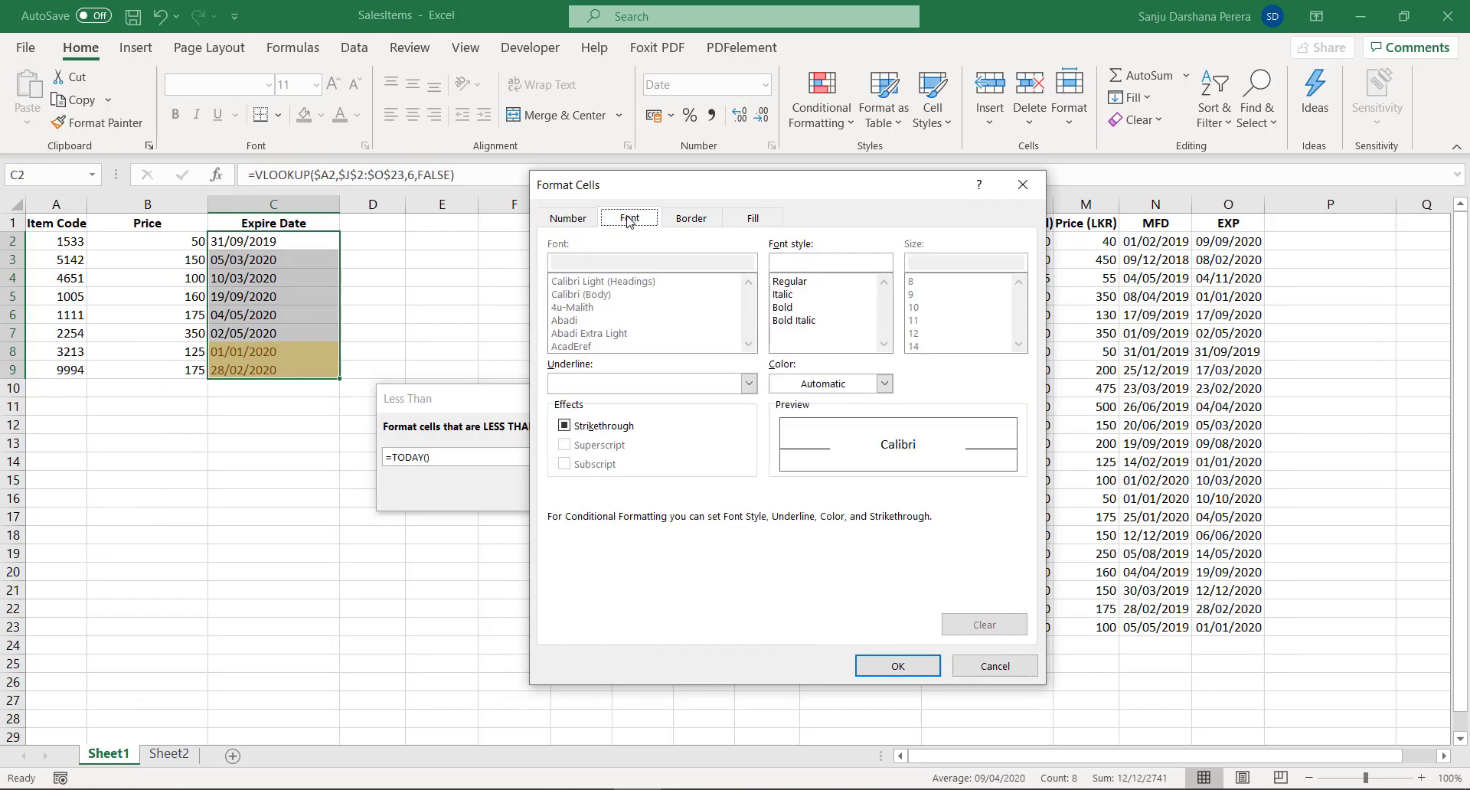
left_click(689, 218)
left_click(629, 219)
left_click_drag(800, 184, 789, 184)
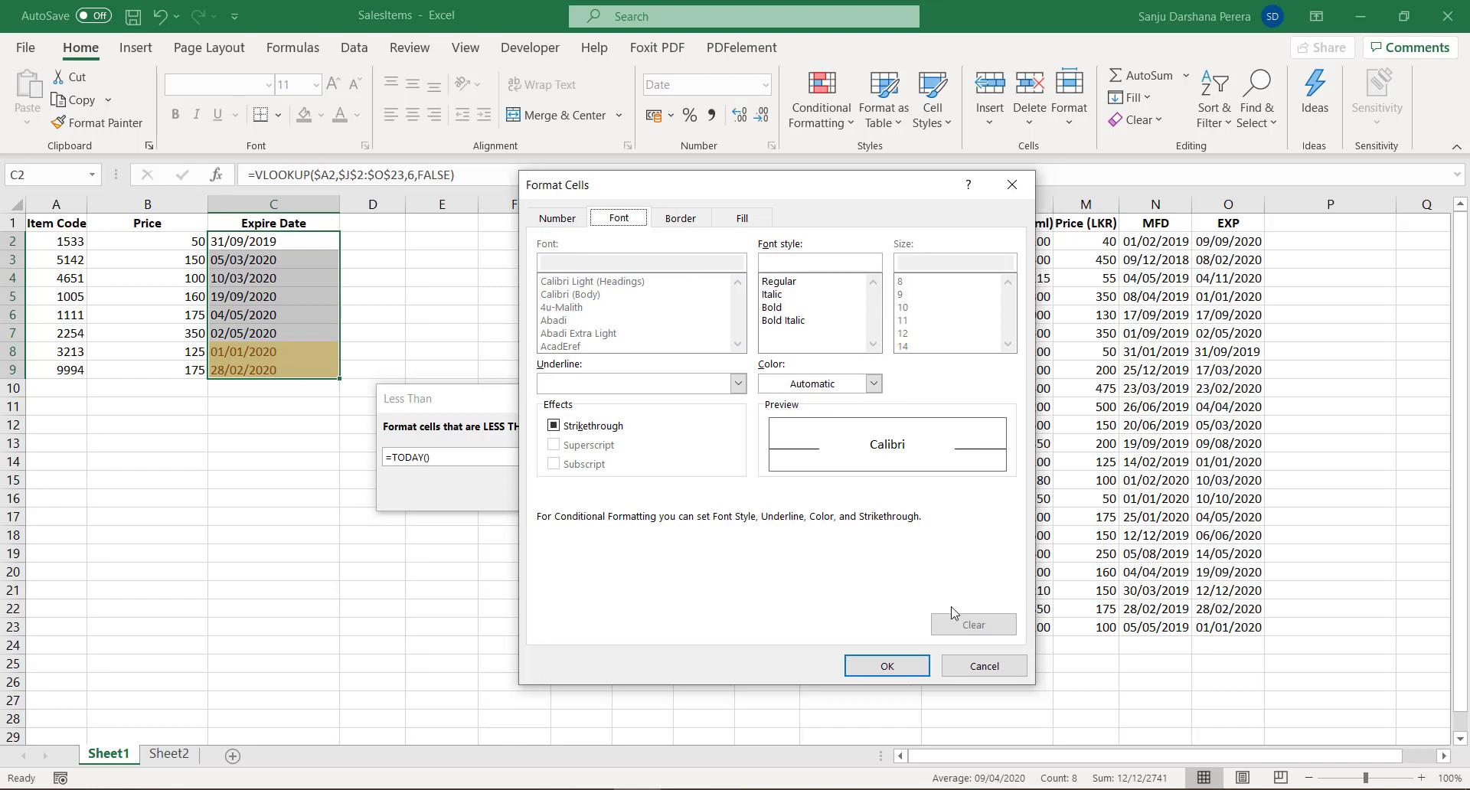
left_click(968, 665)
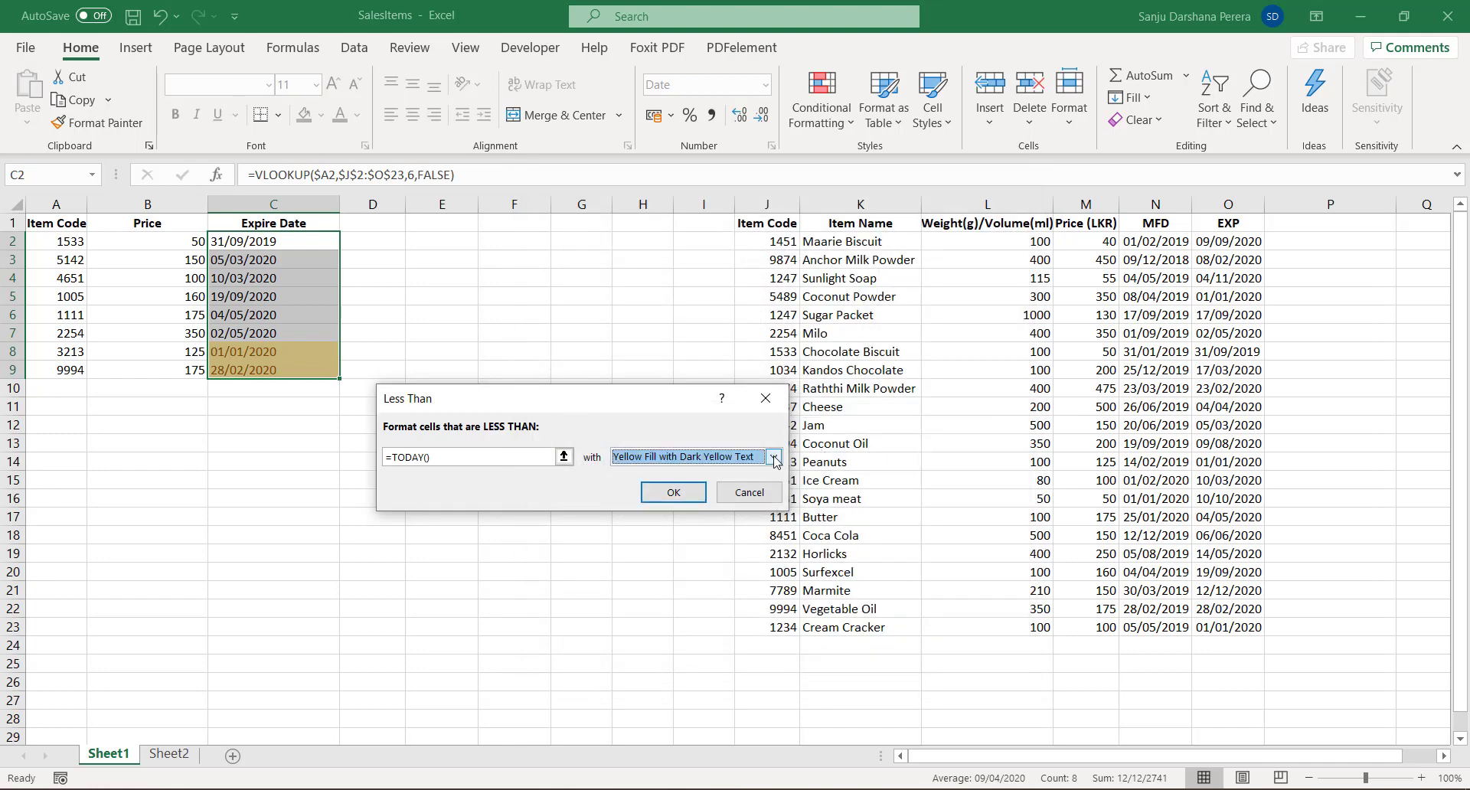
- Set the rule's format to Light Red Fill with Dark Red Text and apply it to the expire dates
left_click(773, 456)
left_click(734, 475)
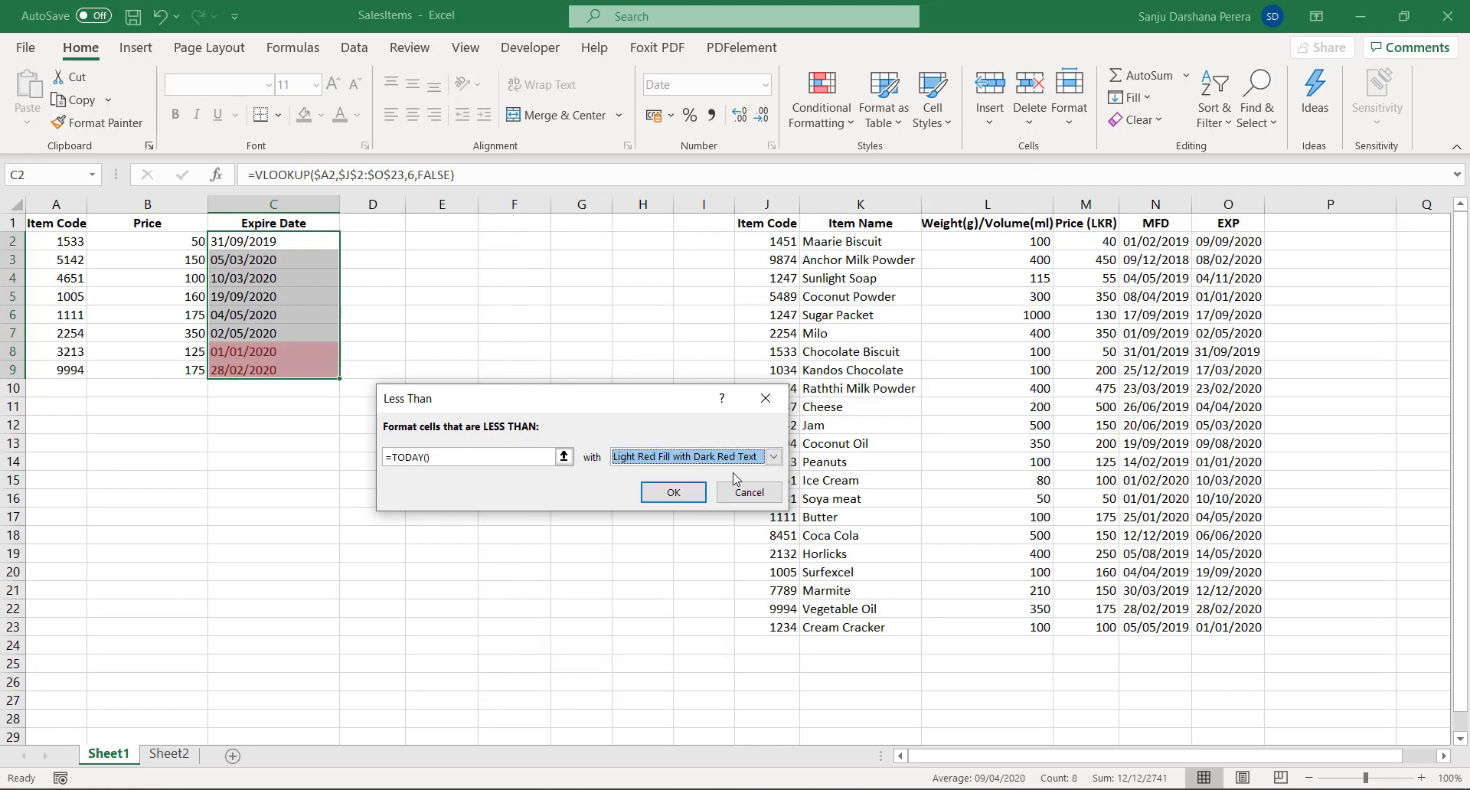
left_click(665, 495)
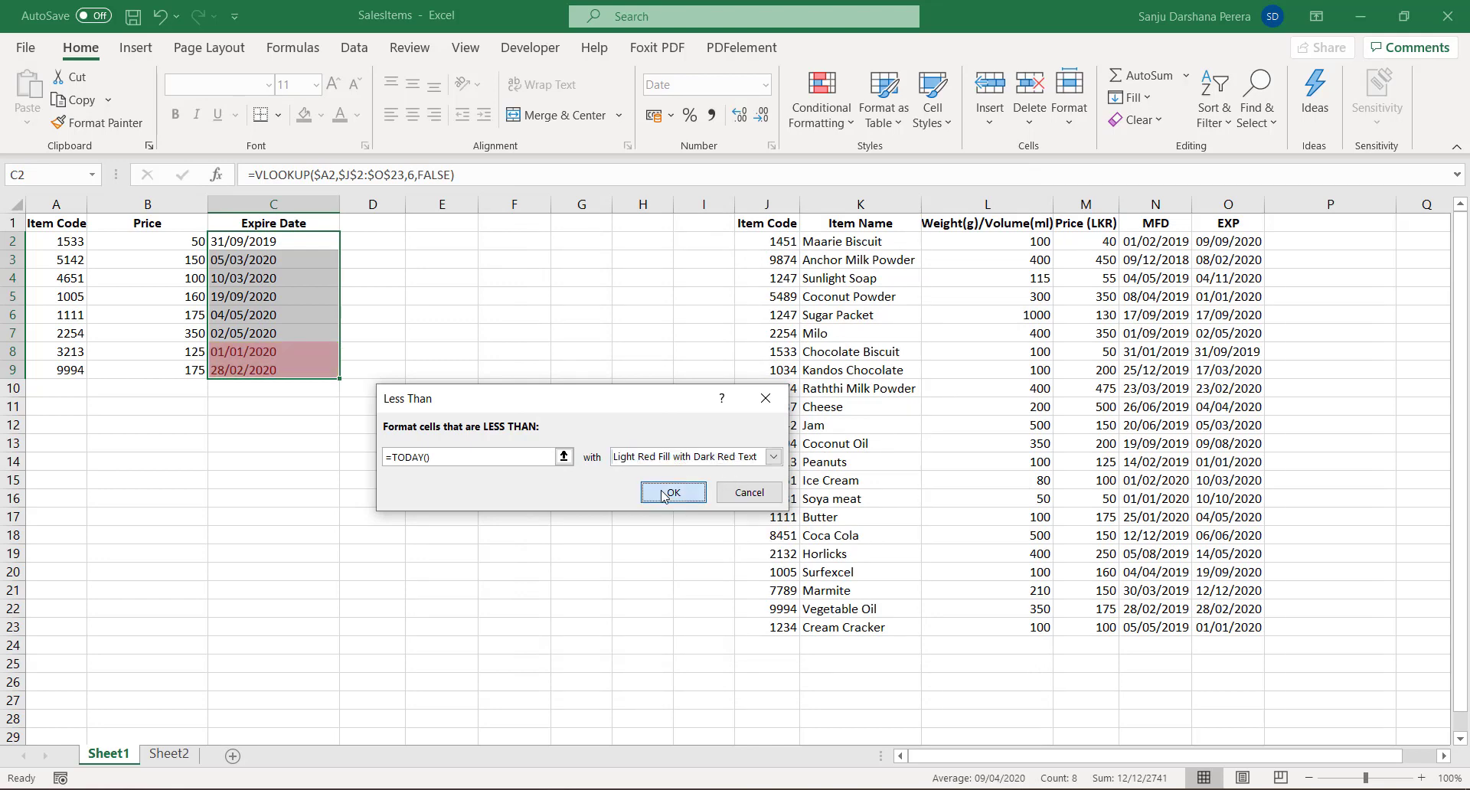
- Check which expire dates in C2:C9 the rule highlights, inspecting C9, C8, C5 and C2
left_click(305, 314)
left_click(239, 365)
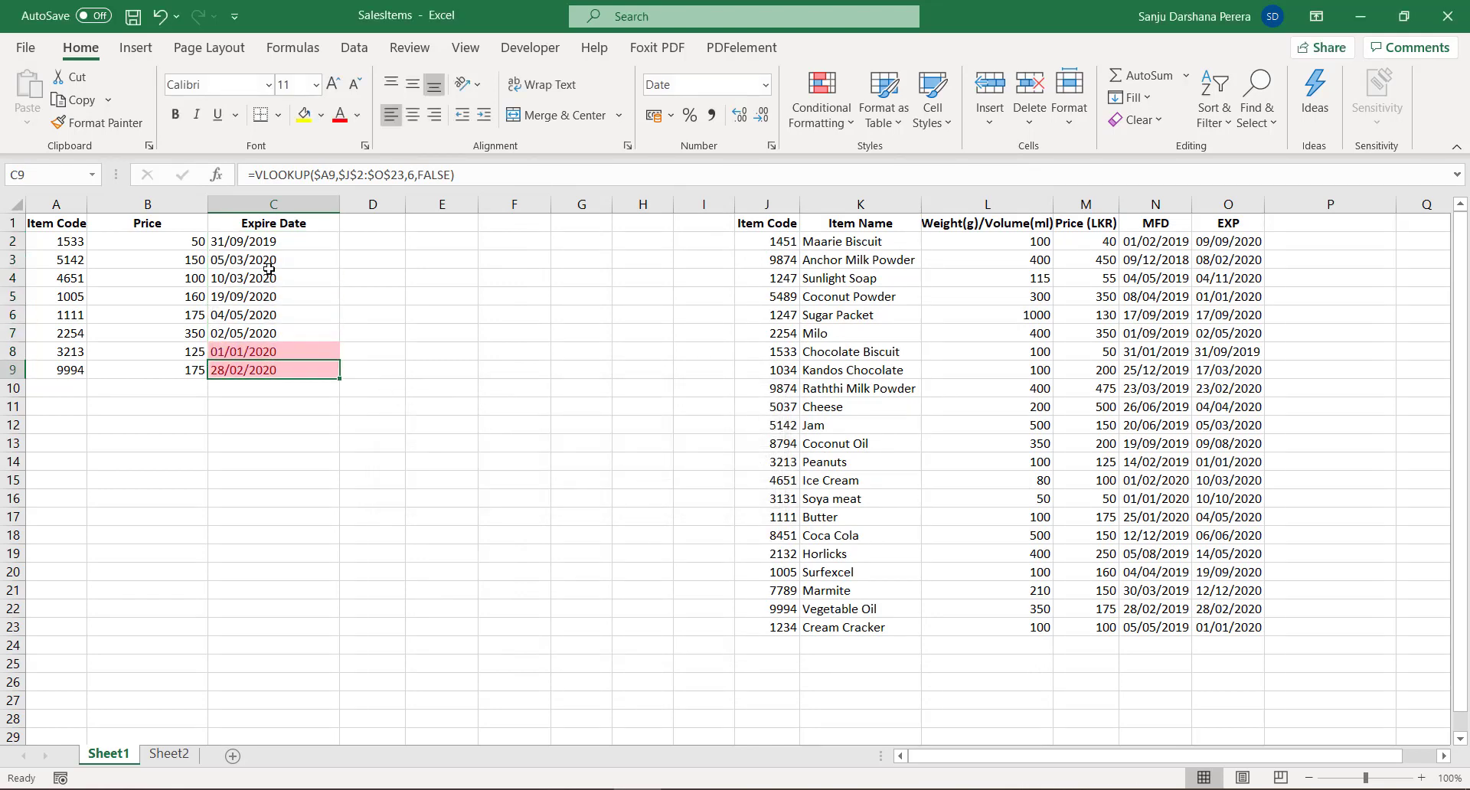
left_click(256, 350)
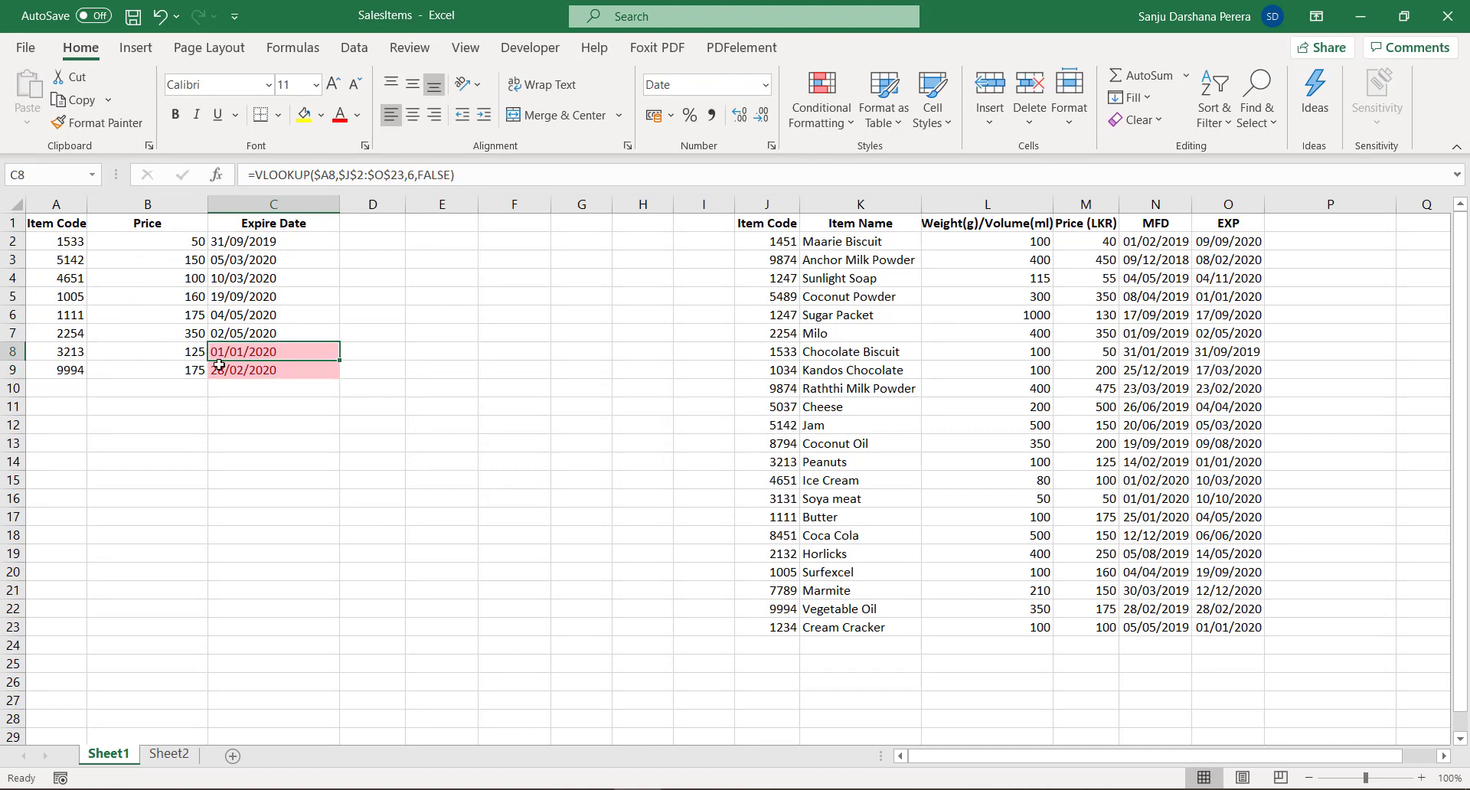
left_click(263, 298)
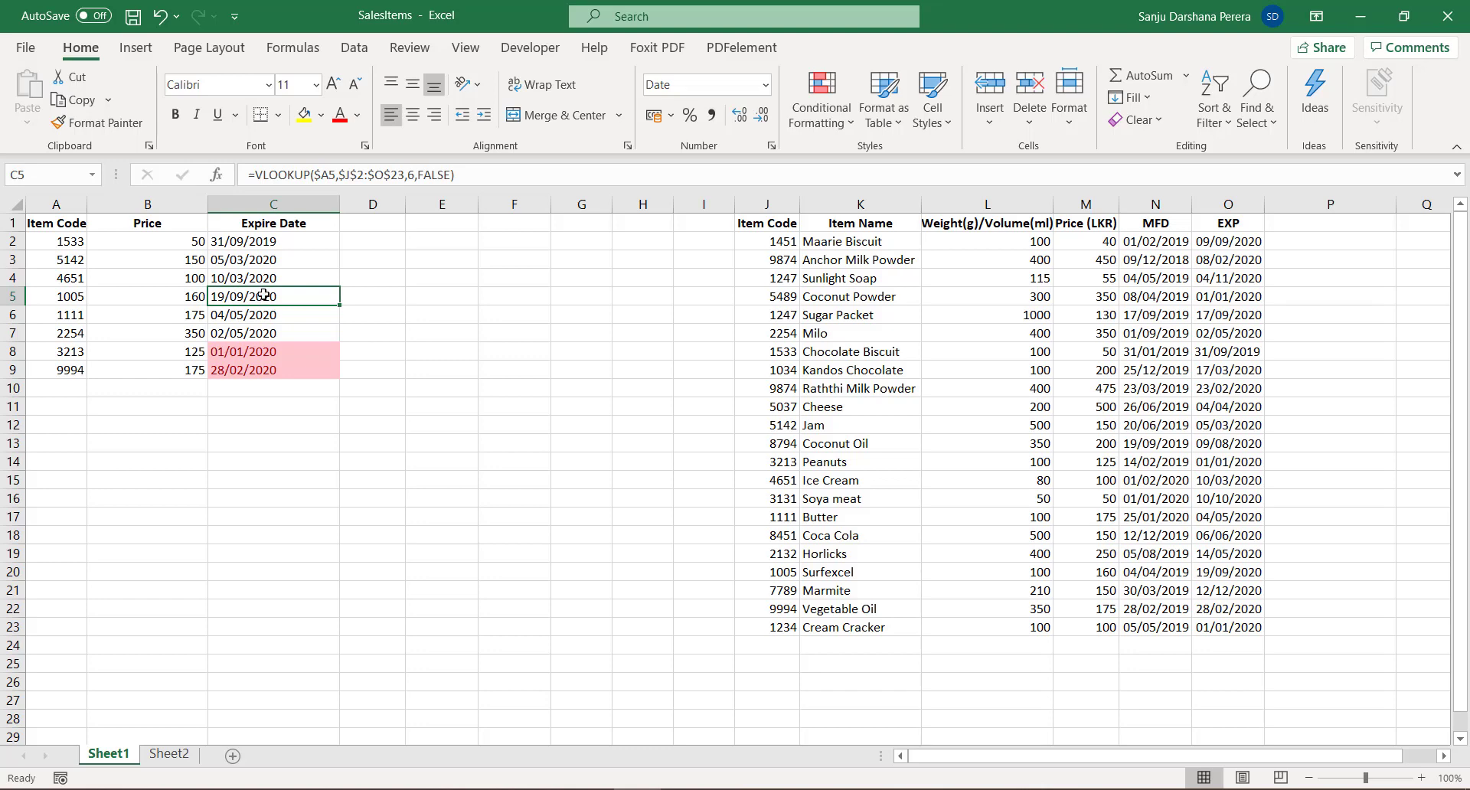
key("Up")
key("Up")
key("Up")
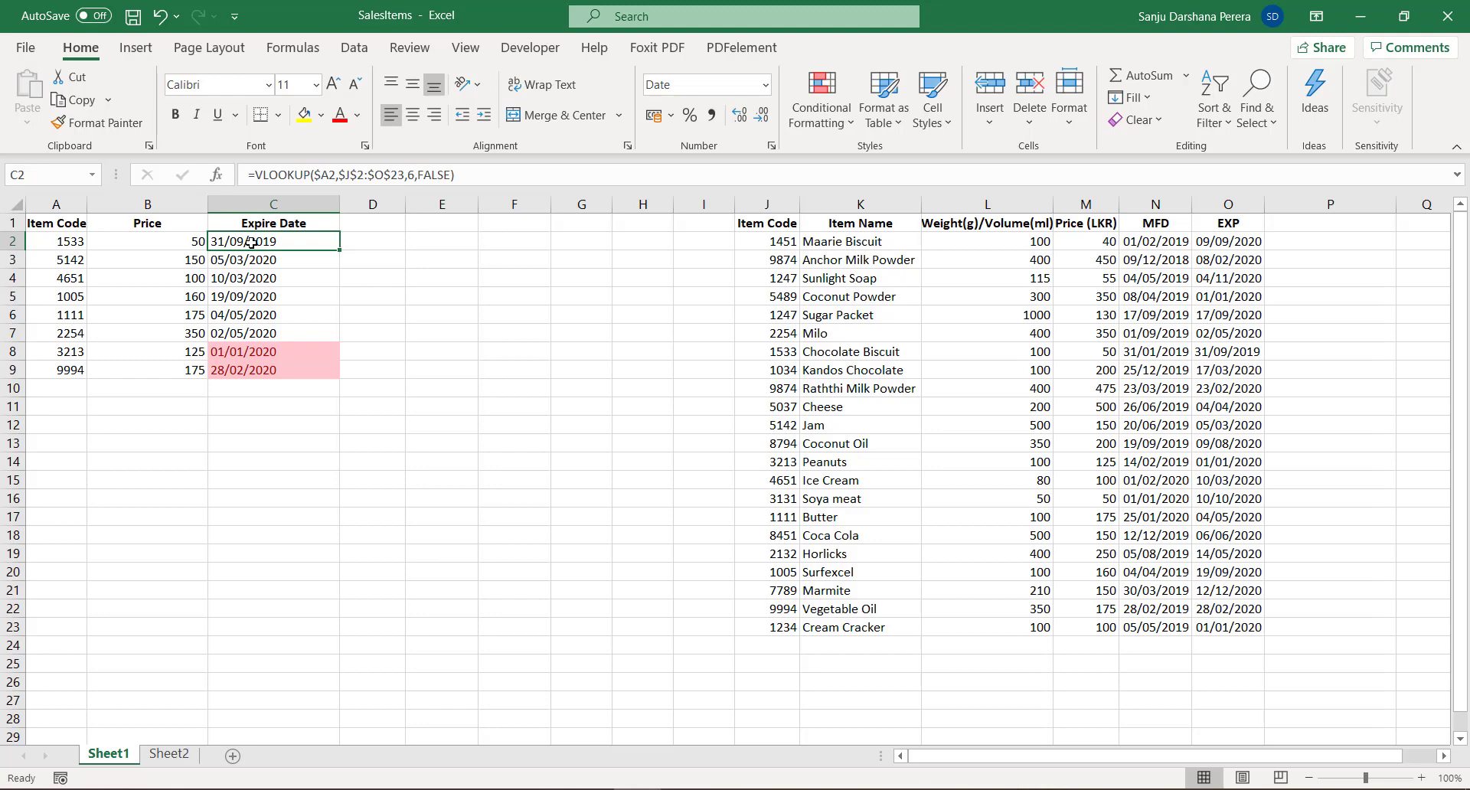
left_click_drag(252, 242, 255, 369)
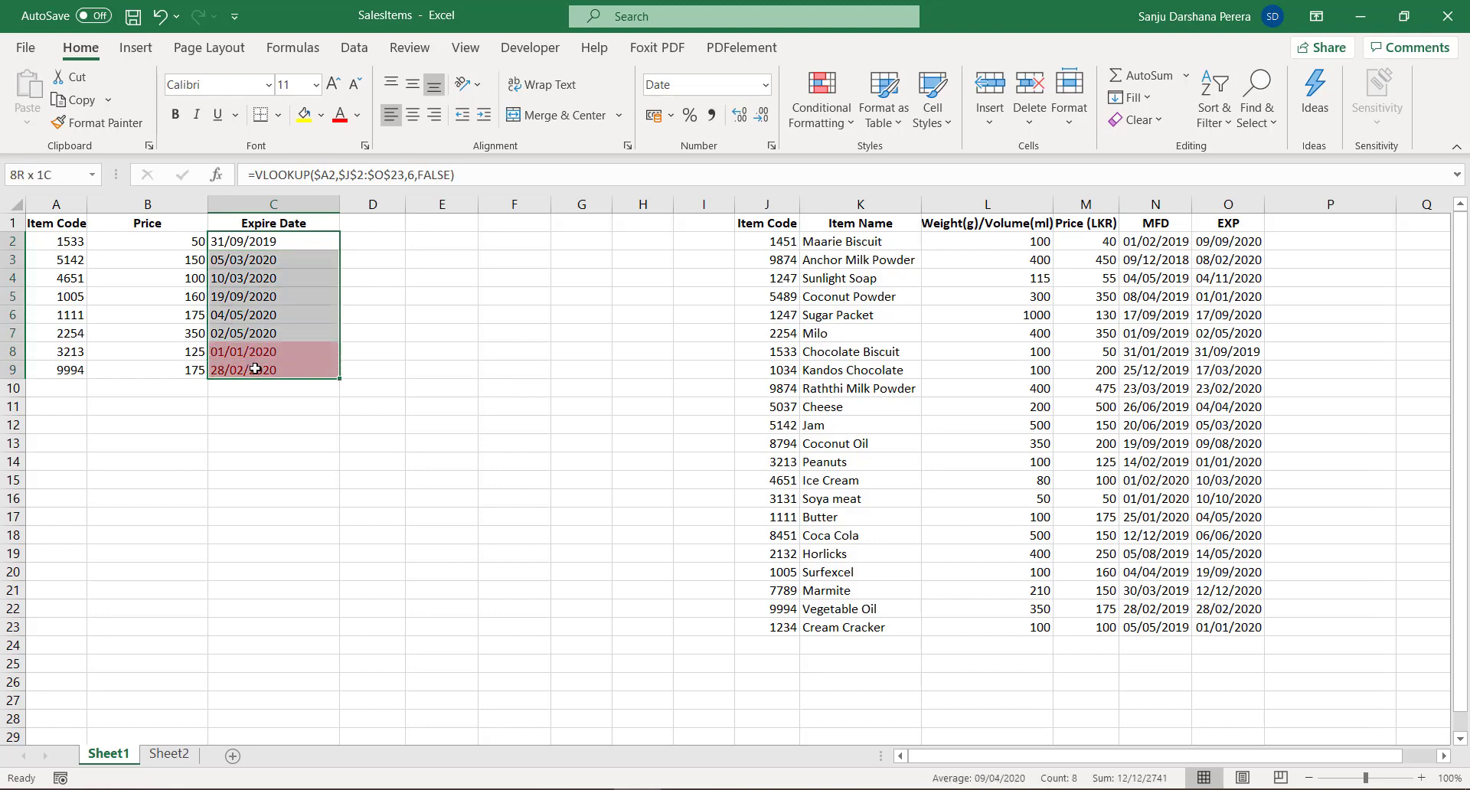
left_click(836, 126)
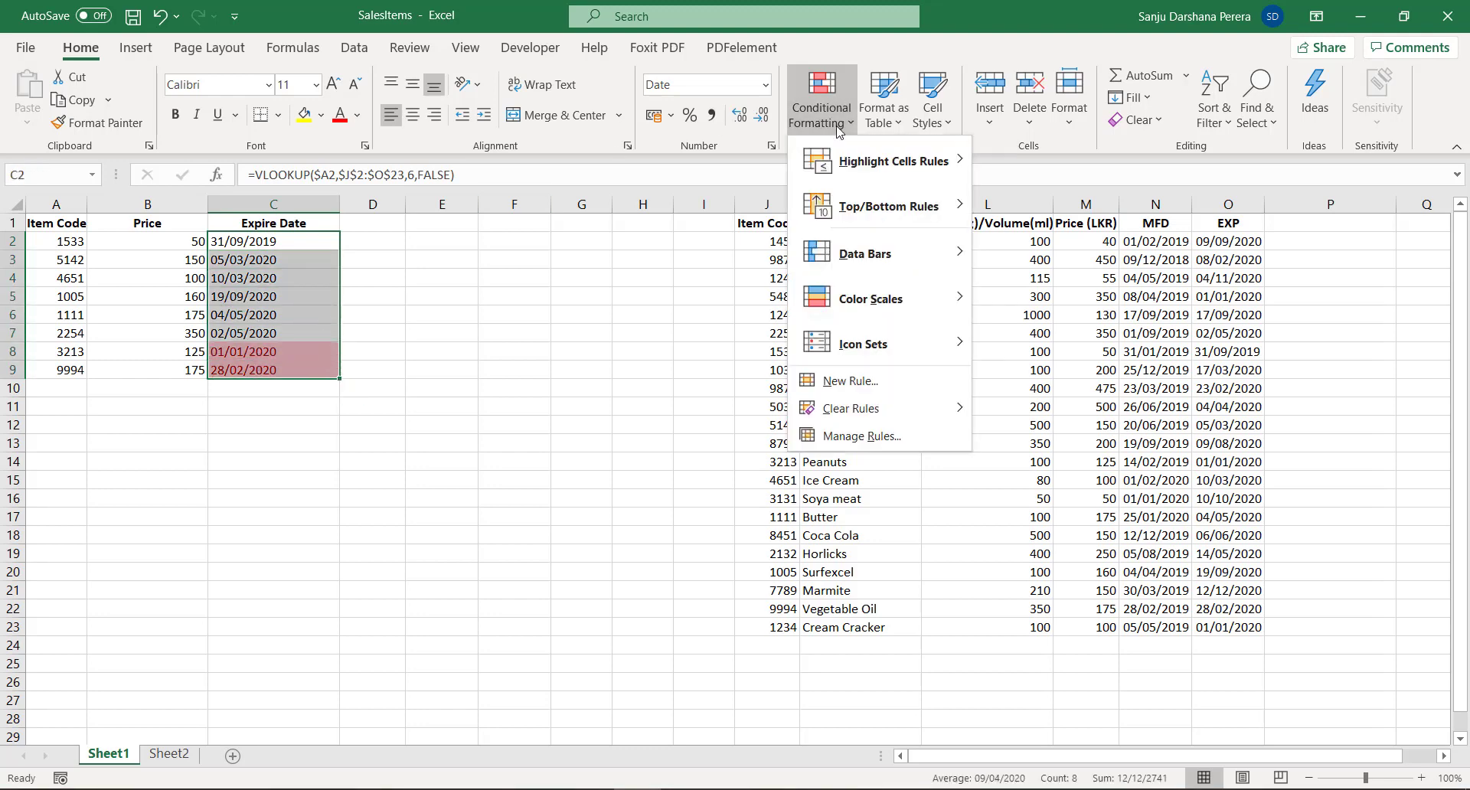
mouse_move(922, 163)
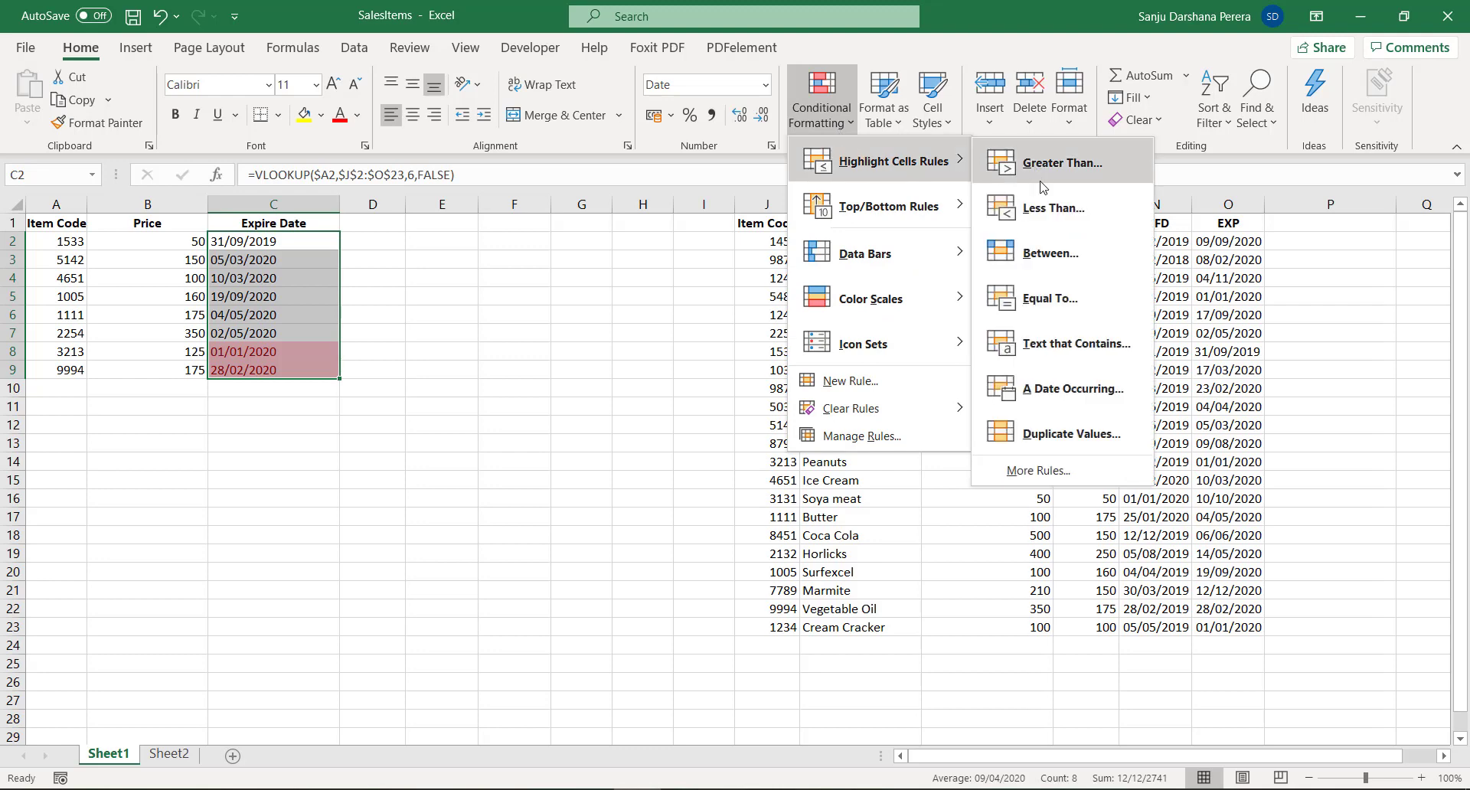
left_click(1042, 210)
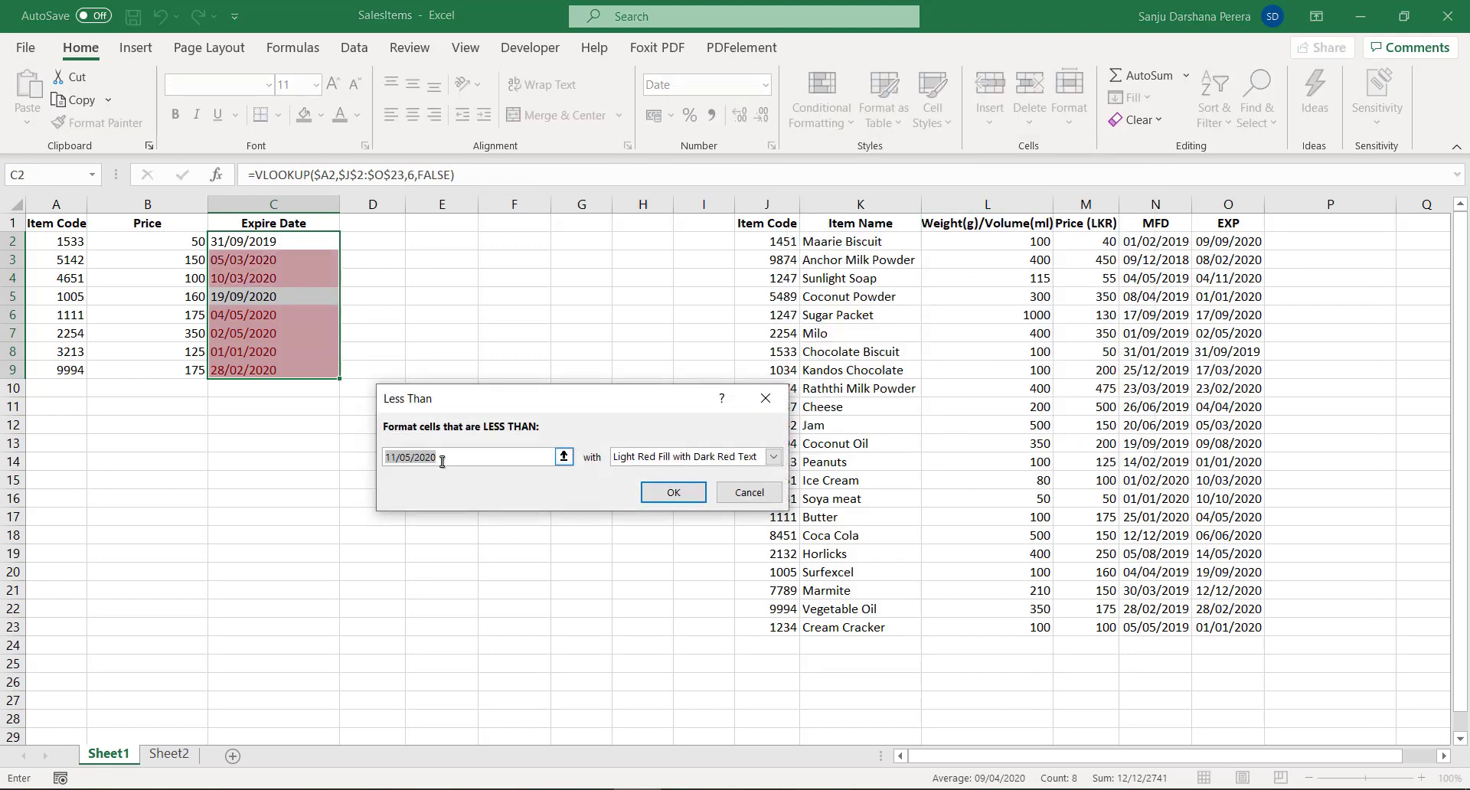
left_click_drag(551, 406, 760, 406)
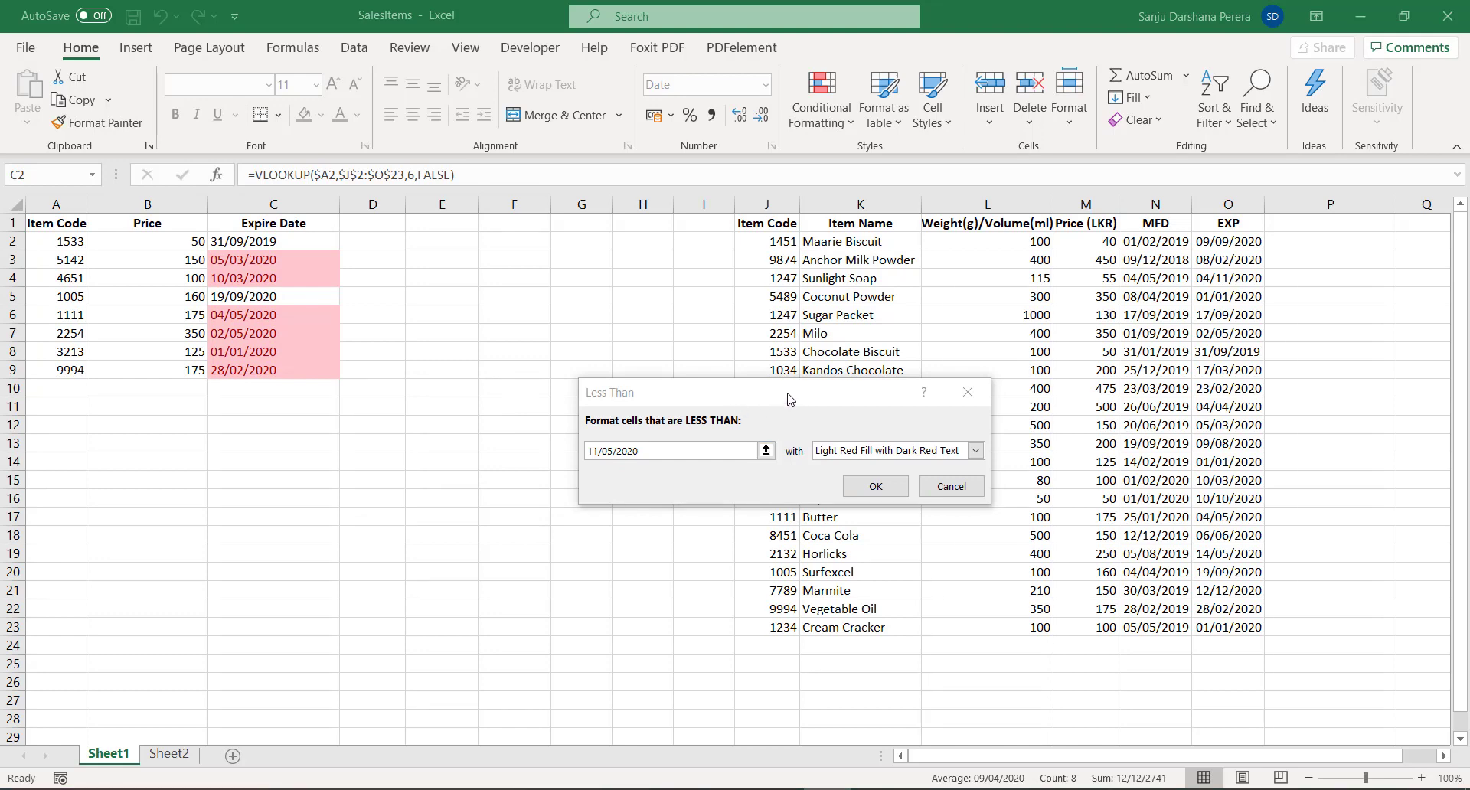
left_click_drag(790, 398, 660, 381)
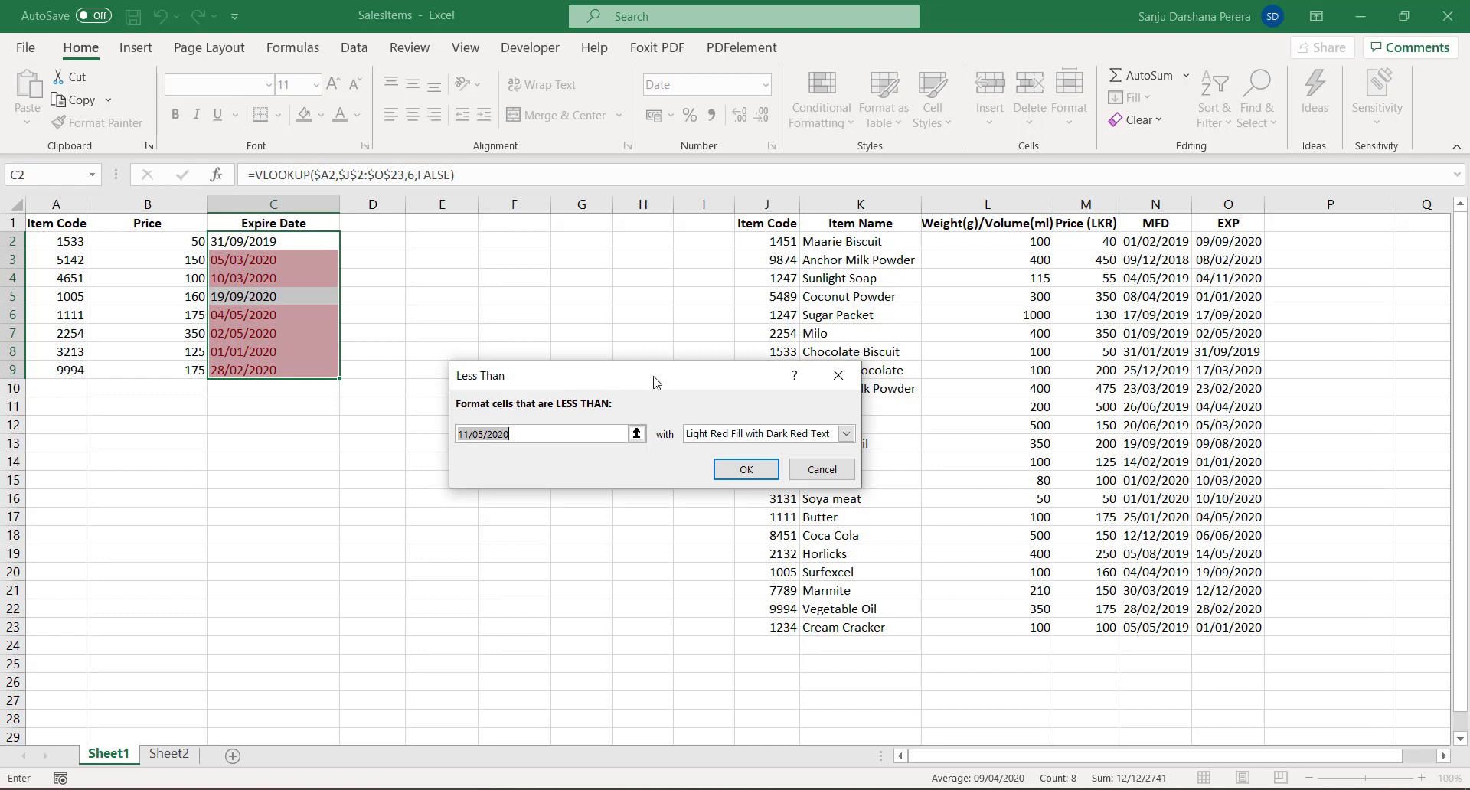
left_click_drag(659, 380, 642, 376)
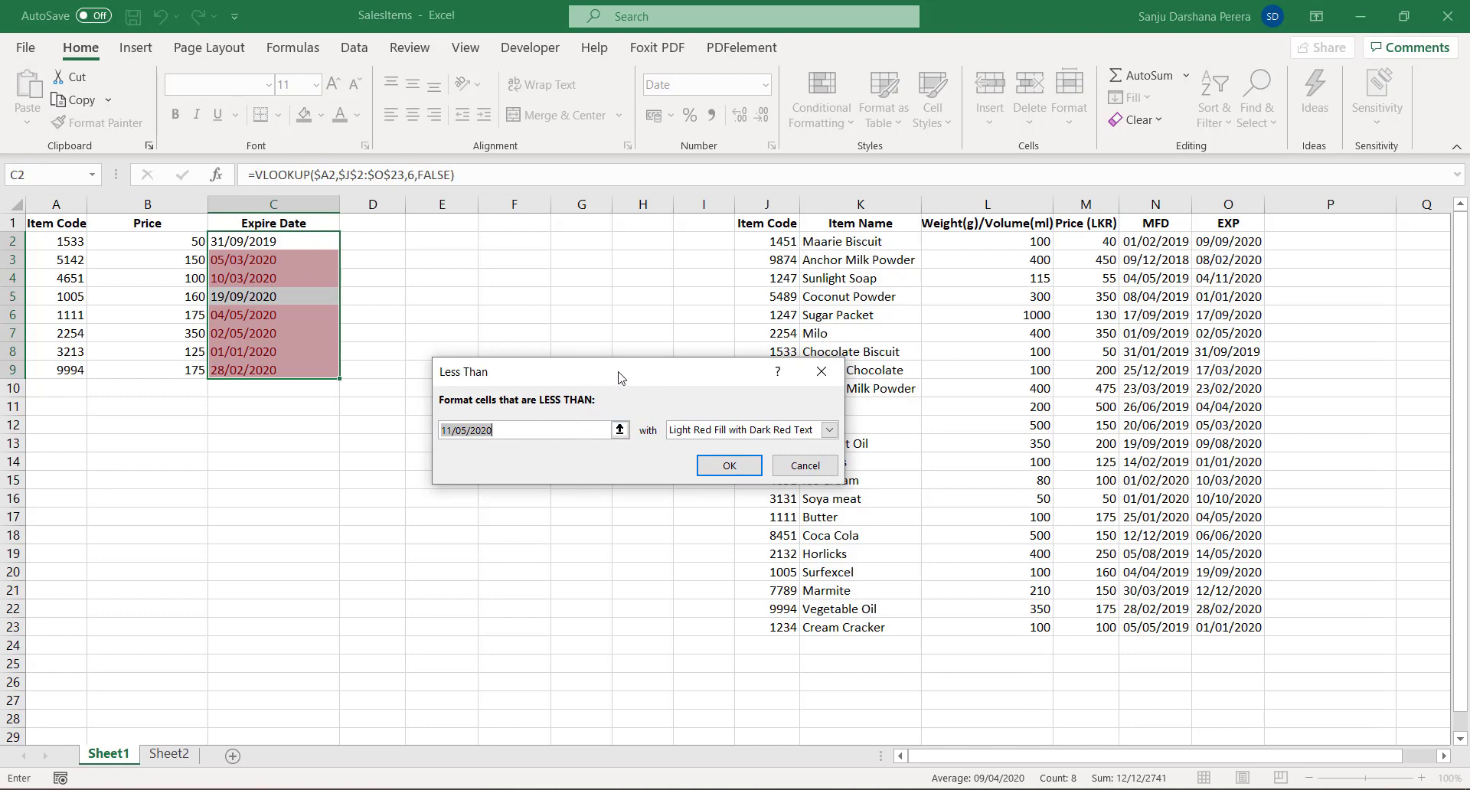
left_click_drag(649, 381, 652, 338)
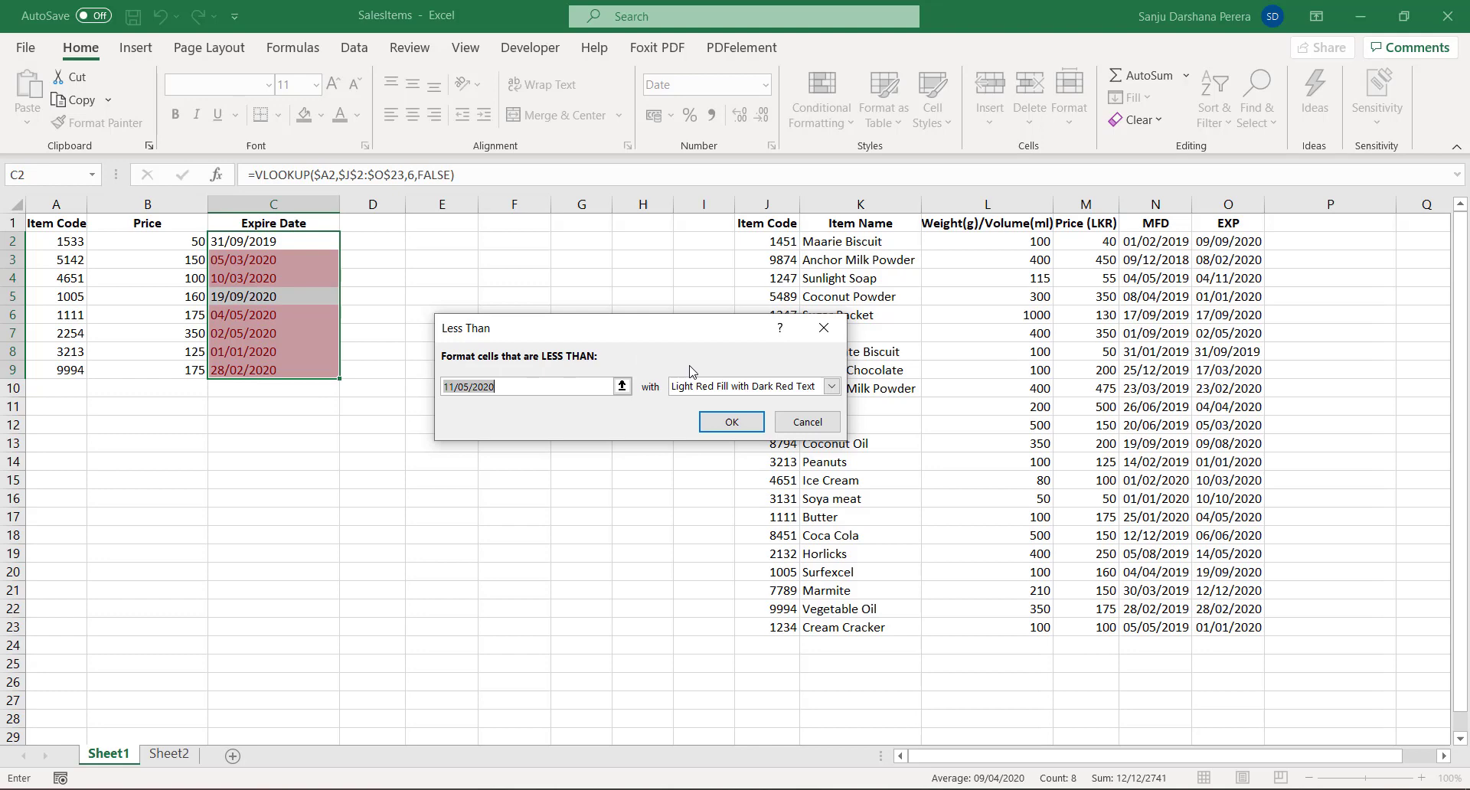
left_click(807, 422)
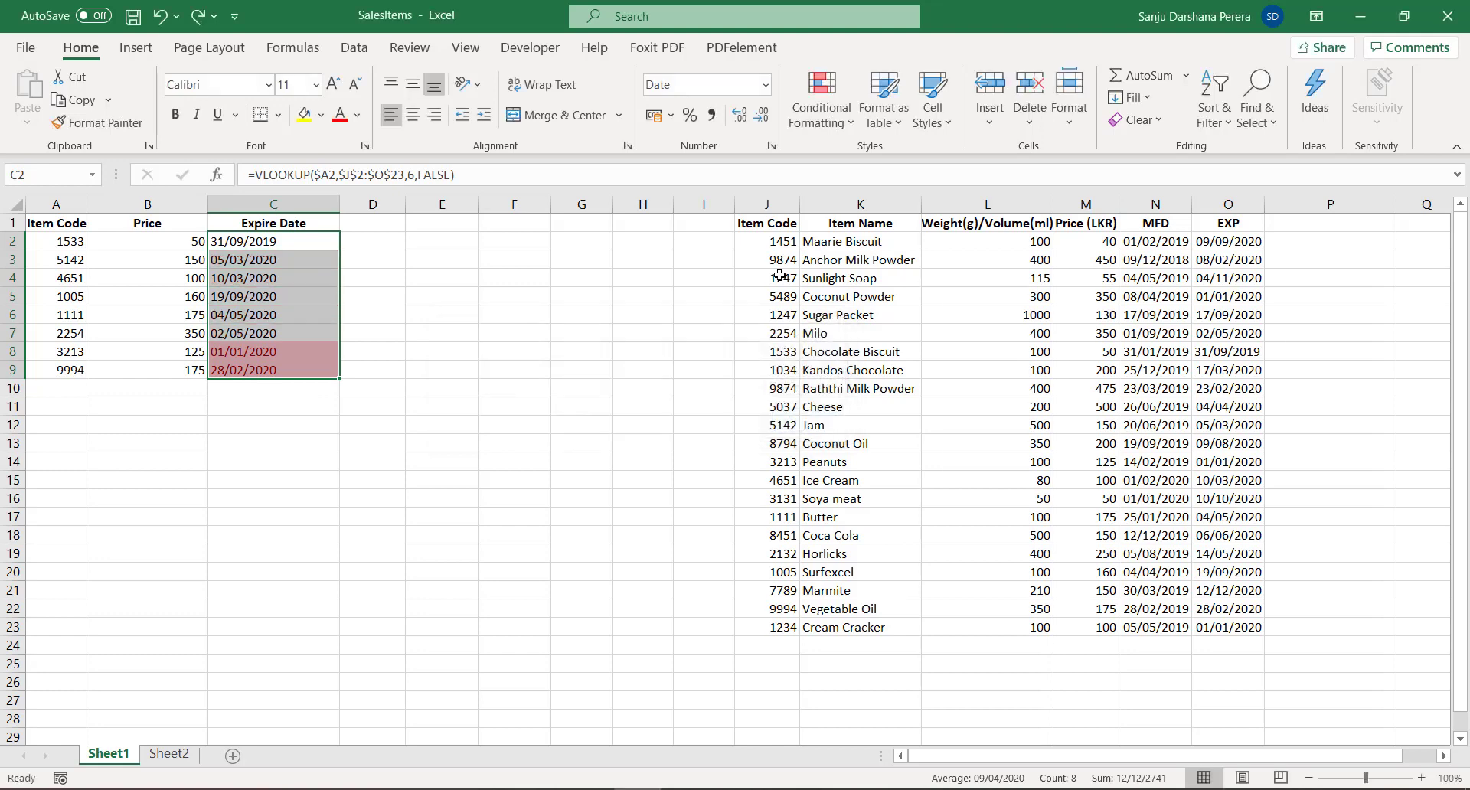
- Clear the conditional formatting rules from the entire sheet
left_click(839, 108)
mouse_move(941, 409)
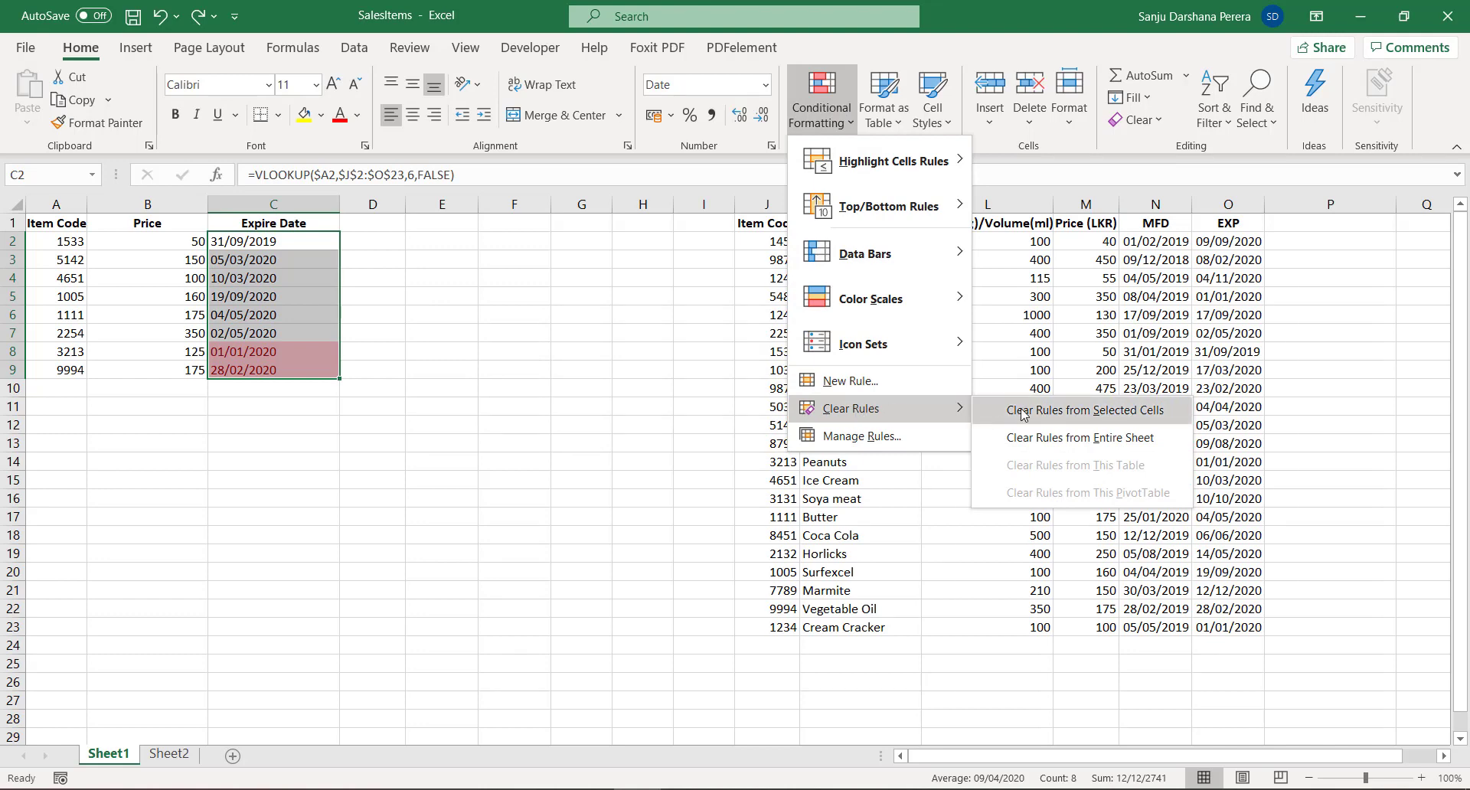
left_click(1028, 437)
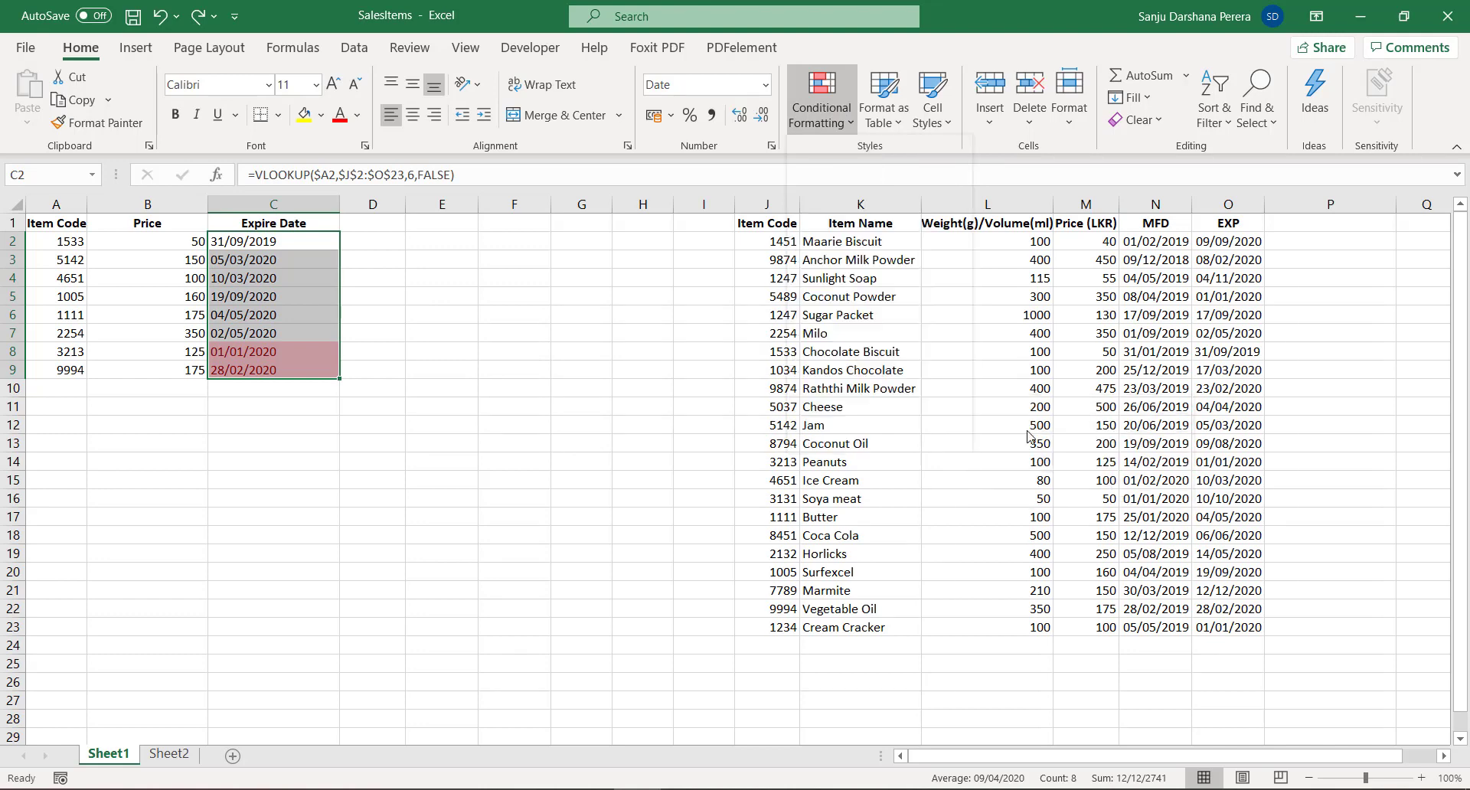
- Start a new formatting rule for C2:C9 that formats only cells that contain a Cell Value between two limits
left_click(833, 122)
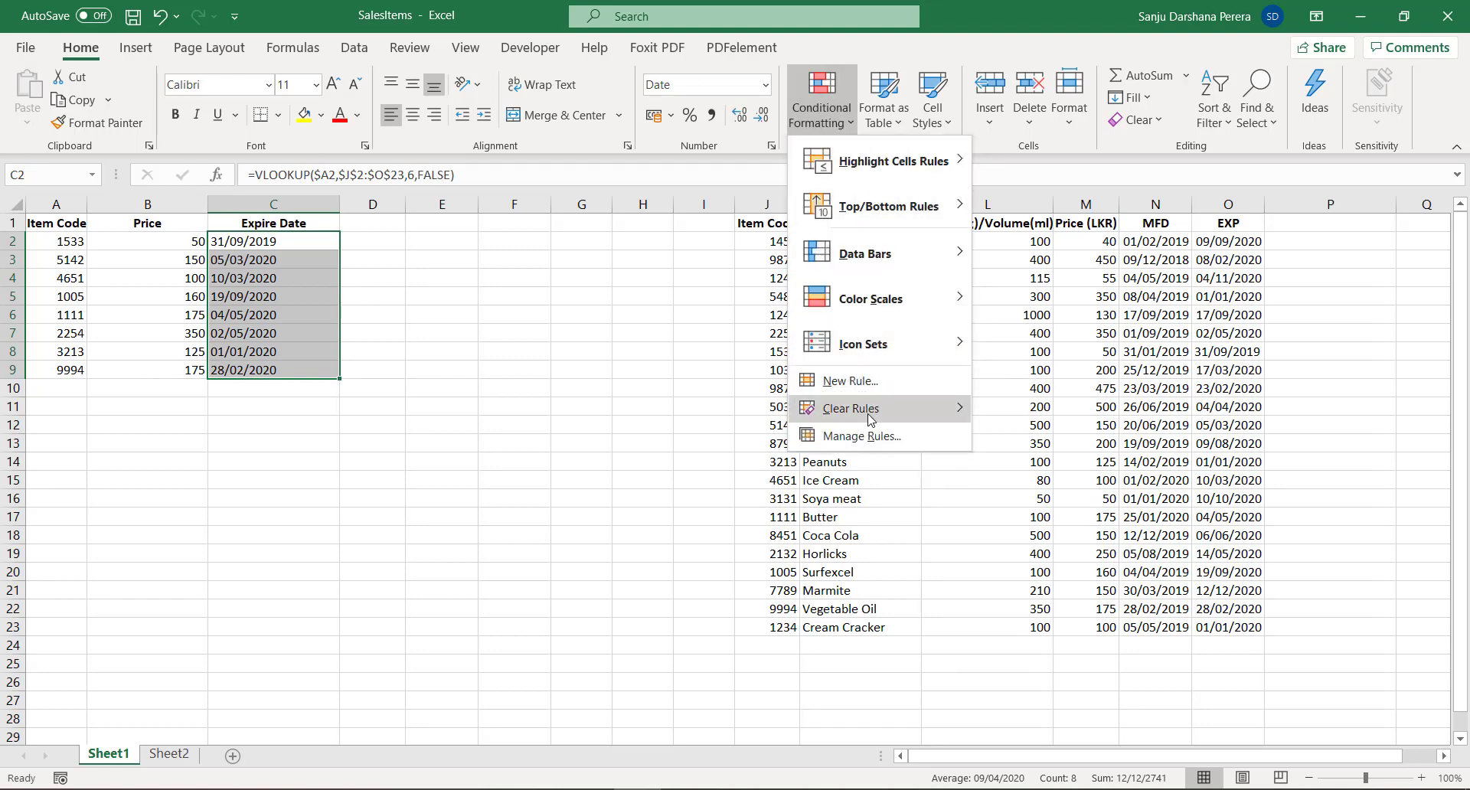
mouse_move(865, 164)
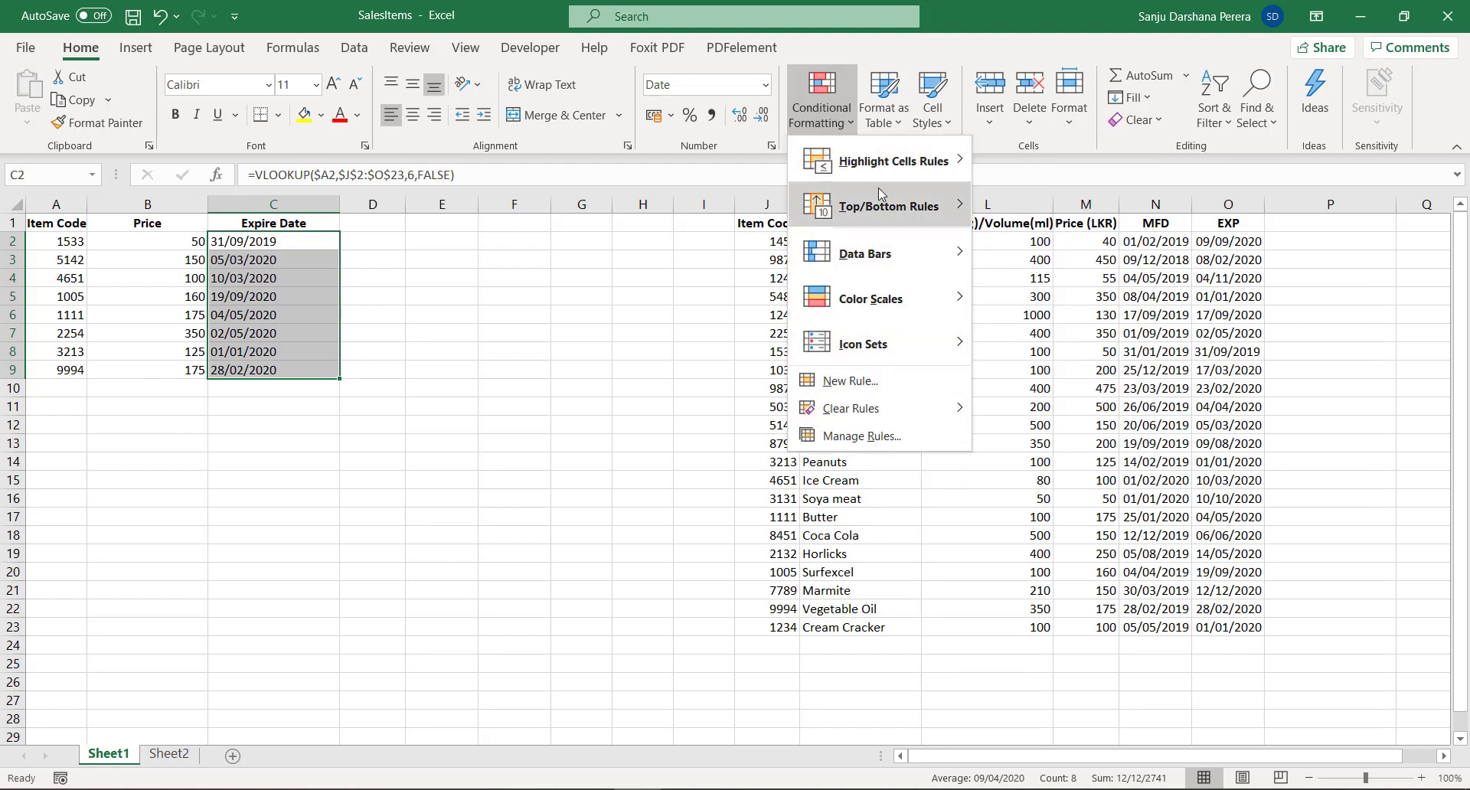
left_click(863, 391)
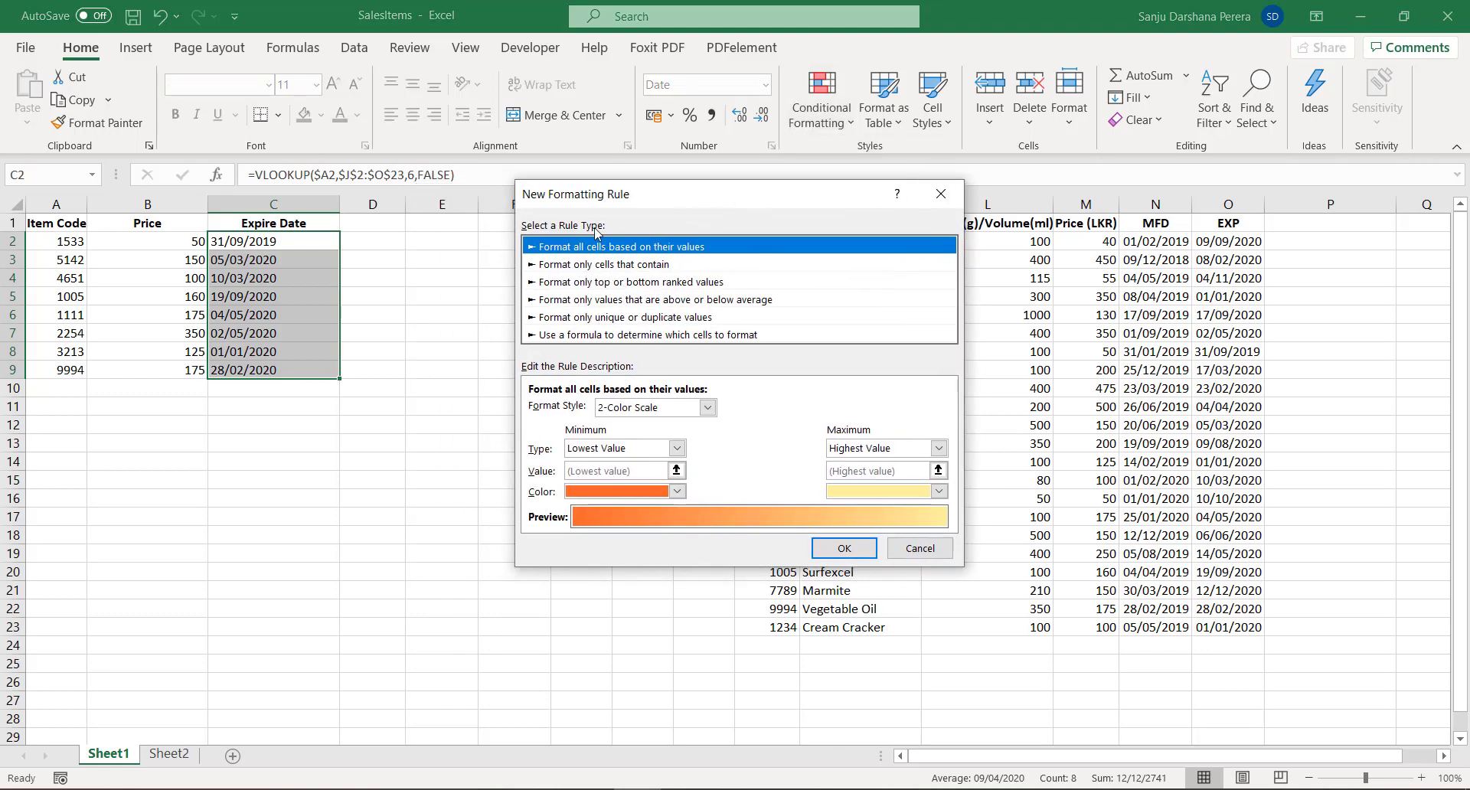
left_click(627, 265)
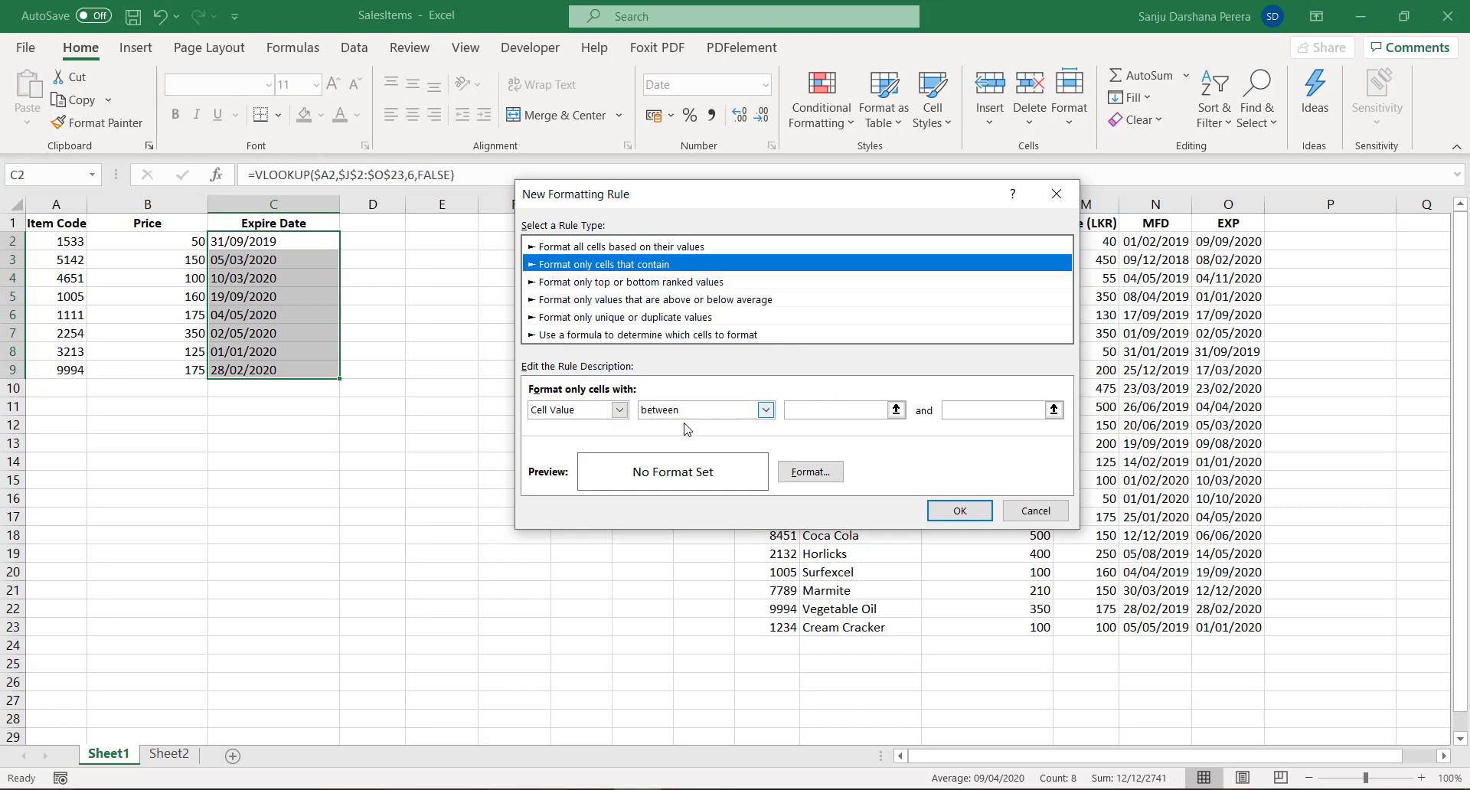
left_click(619, 411)
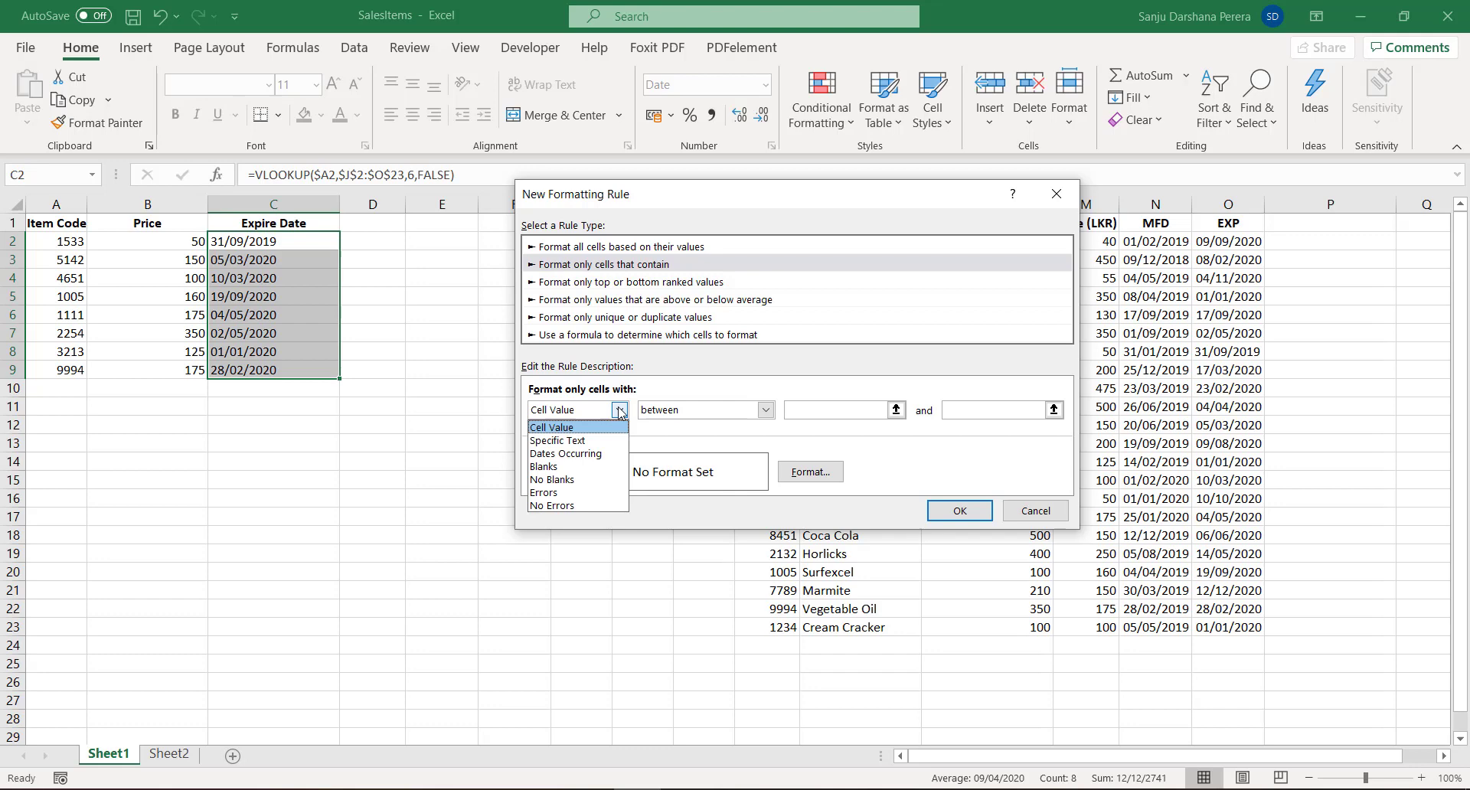
left_click(620, 411)
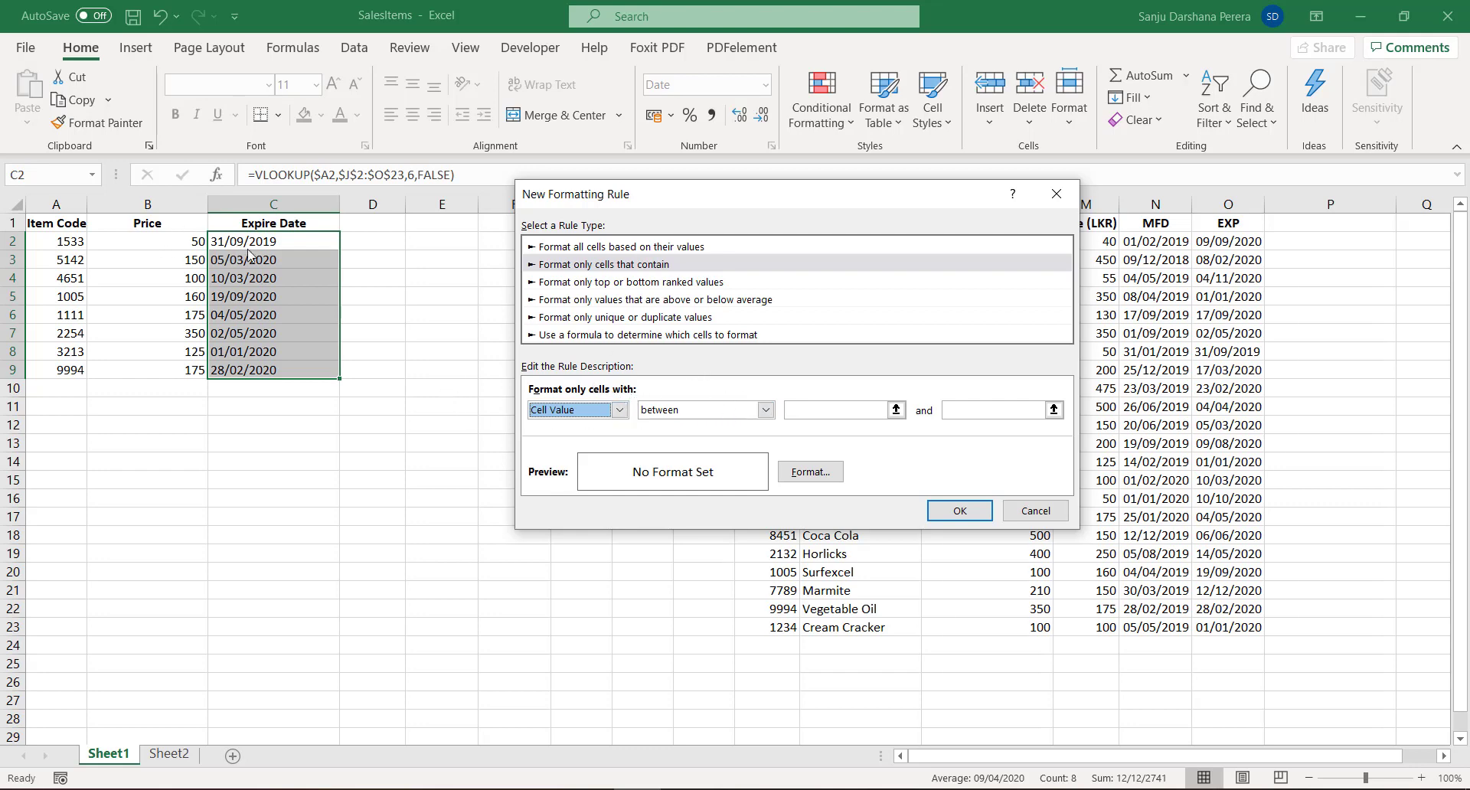
left_click(764, 410)
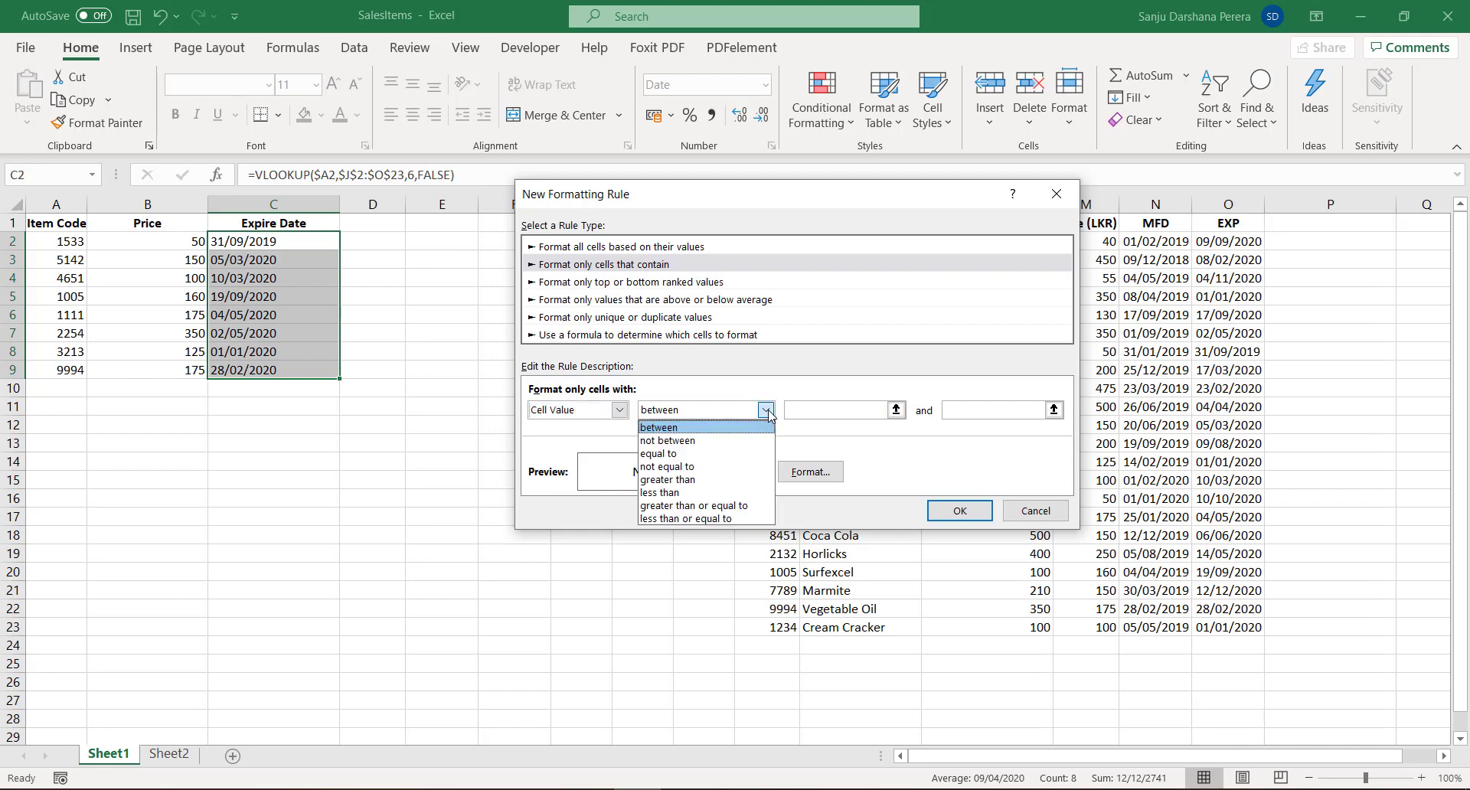
left_click(683, 430)
- Set the rule's lower limit to =TODAY() and its upper limit to =TODAY()+30, replacing a trial date of 01/04/2020
left_click(809, 413)
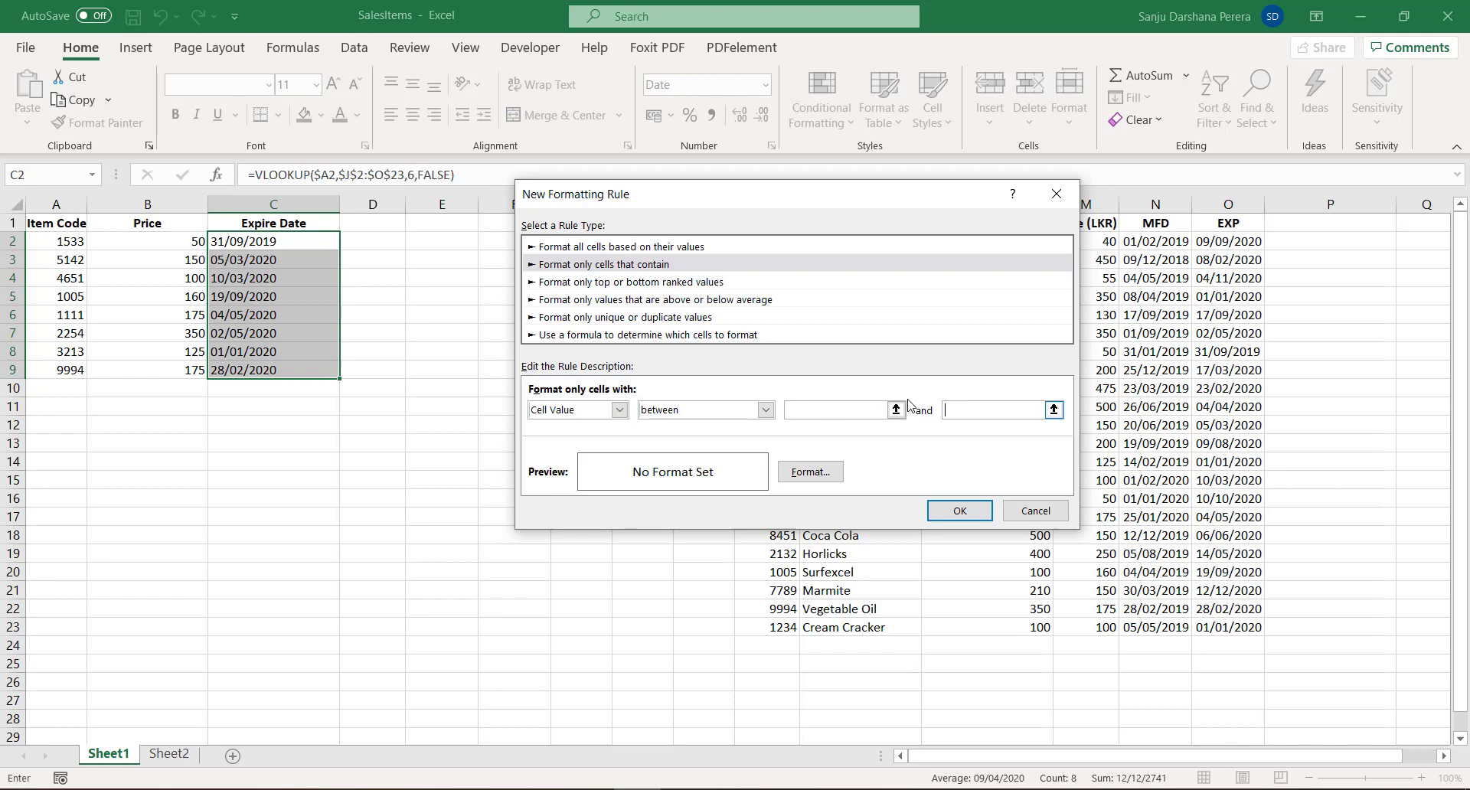
left_click(851, 406)
type("=TODAY(")
left_click(981, 412)
type("01/04/2020")
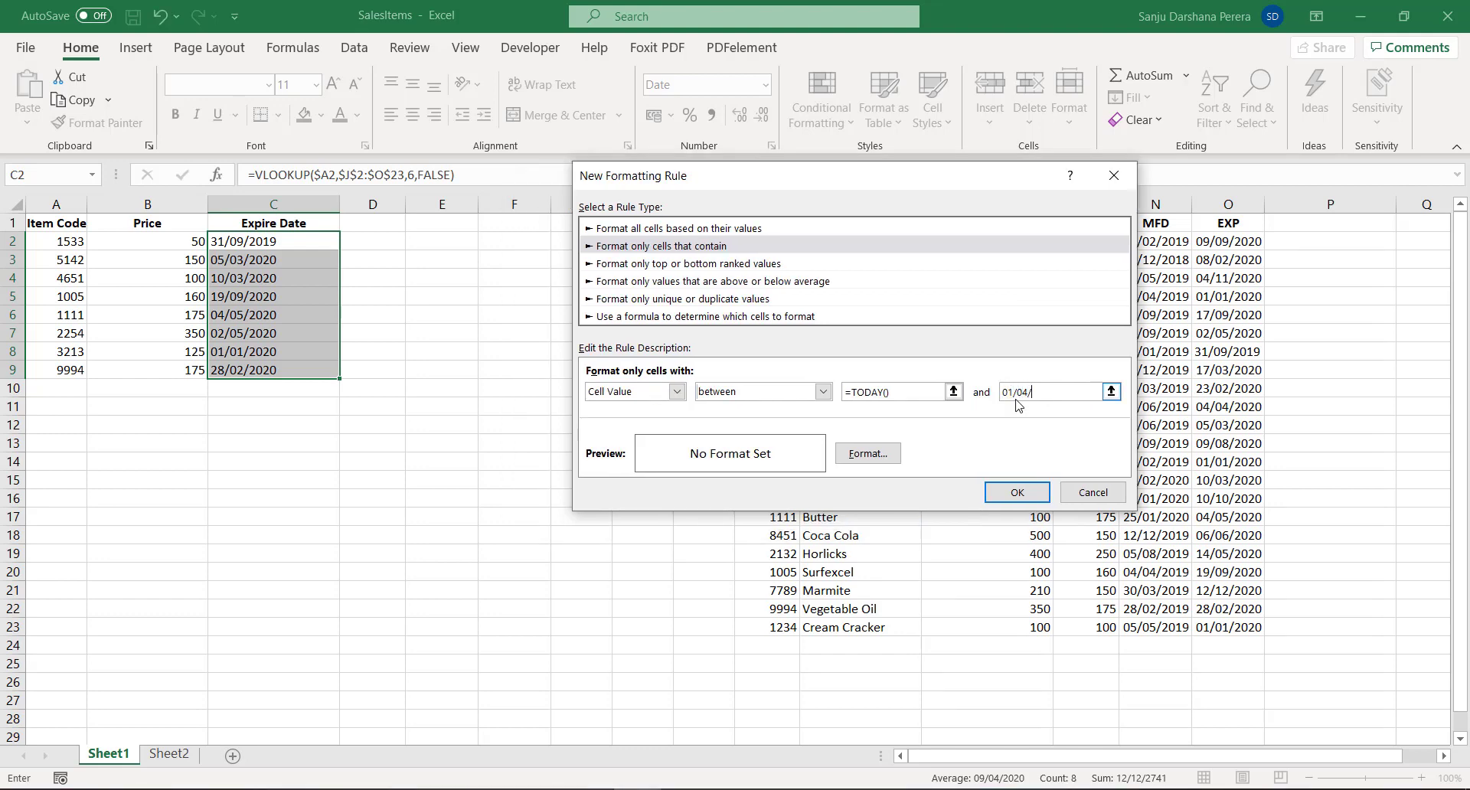
left_click_drag(1047, 392, 1003, 390)
left_click(1059, 391)
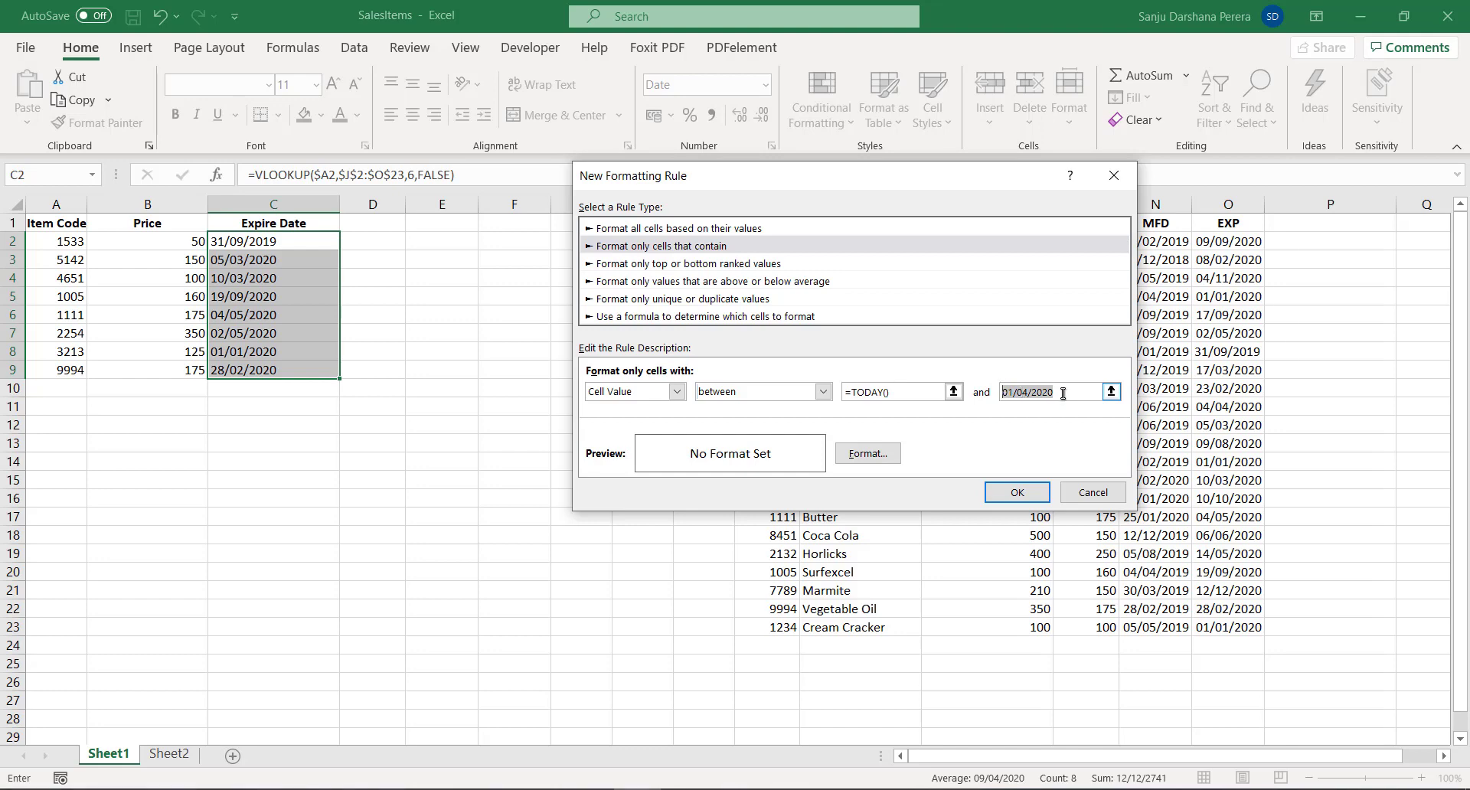
type("=")
type("TODAY()+30")
- Open the rule's custom format and look through its number, font and border options
left_click(867, 454)
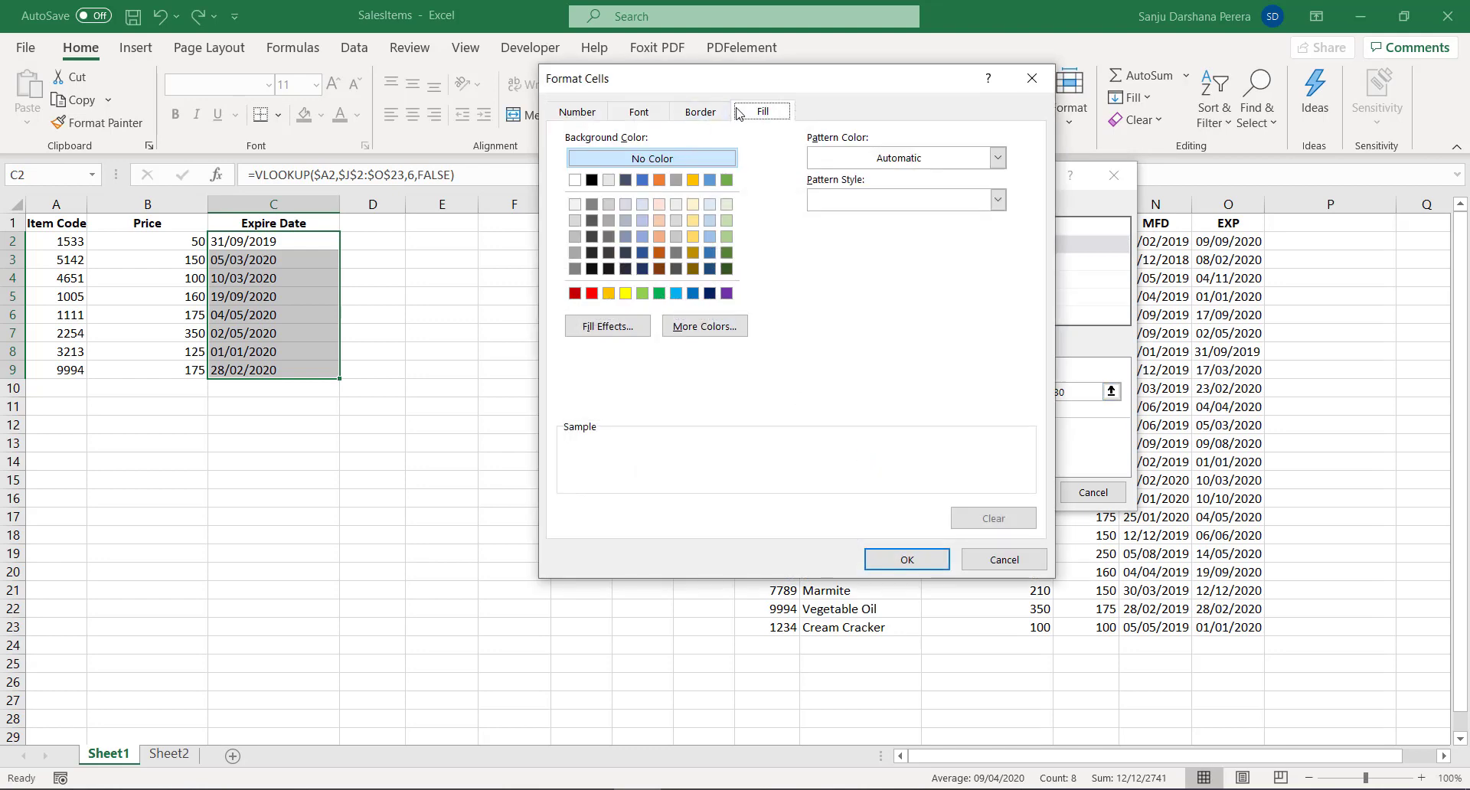
left_click(570, 113)
left_click(635, 112)
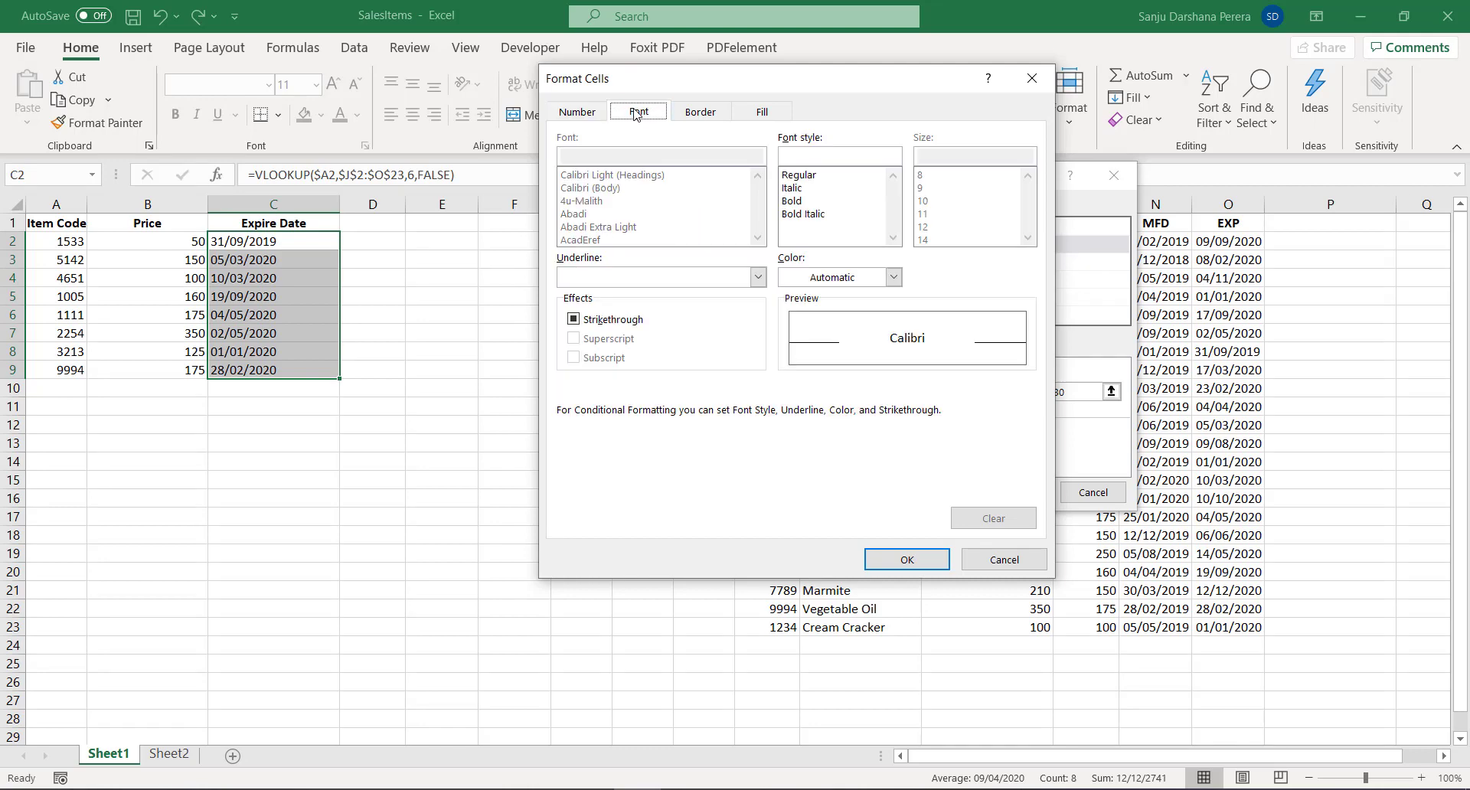
left_click(579, 114)
left_click(633, 113)
left_click(674, 113)
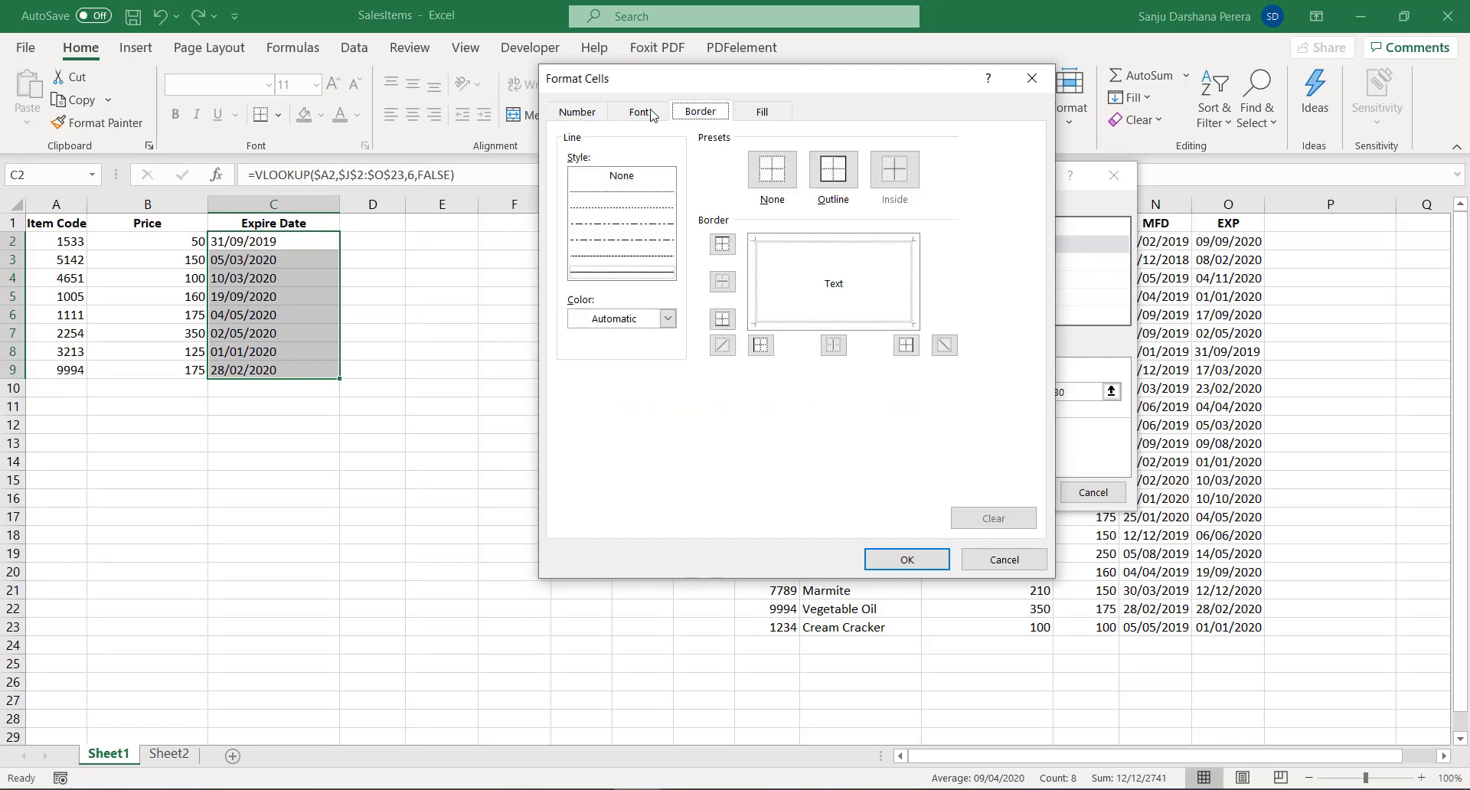
left_click(644, 114)
left_click(696, 113)
- Give the rule a light orange fill and dark orange font color, and apply it to the expire dates
left_click(749, 113)
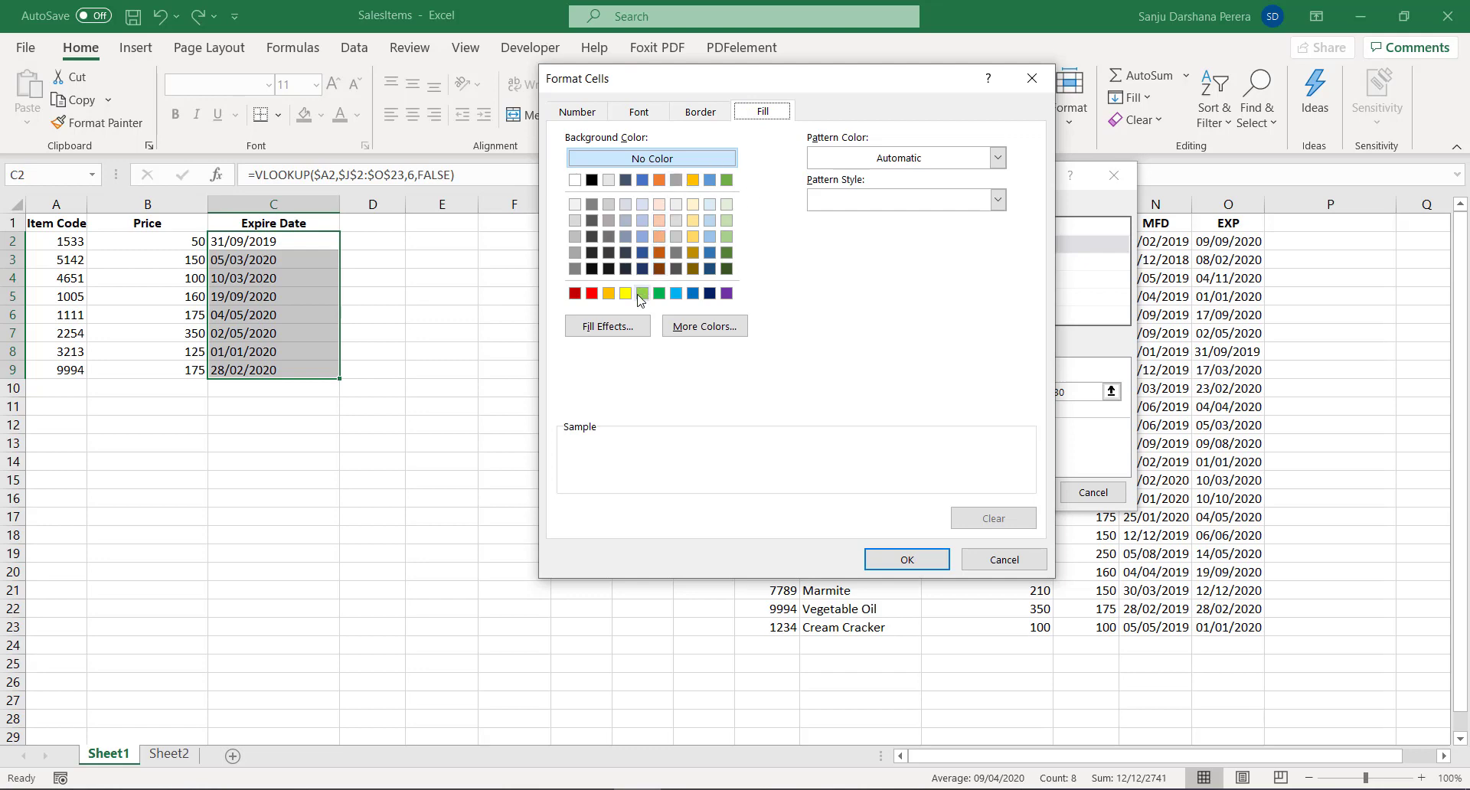
left_click(657, 204)
left_click(647, 114)
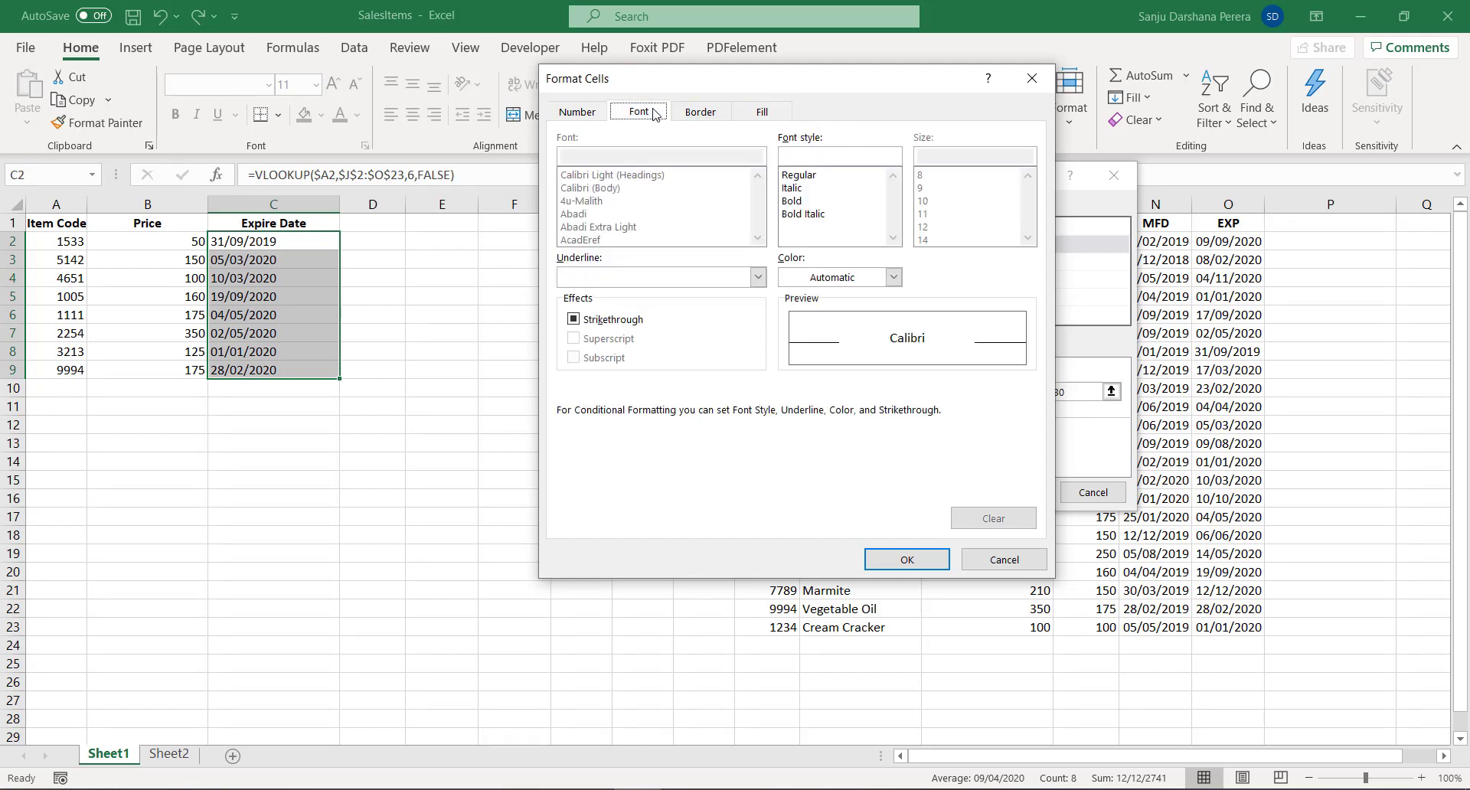
left_click(893, 278)
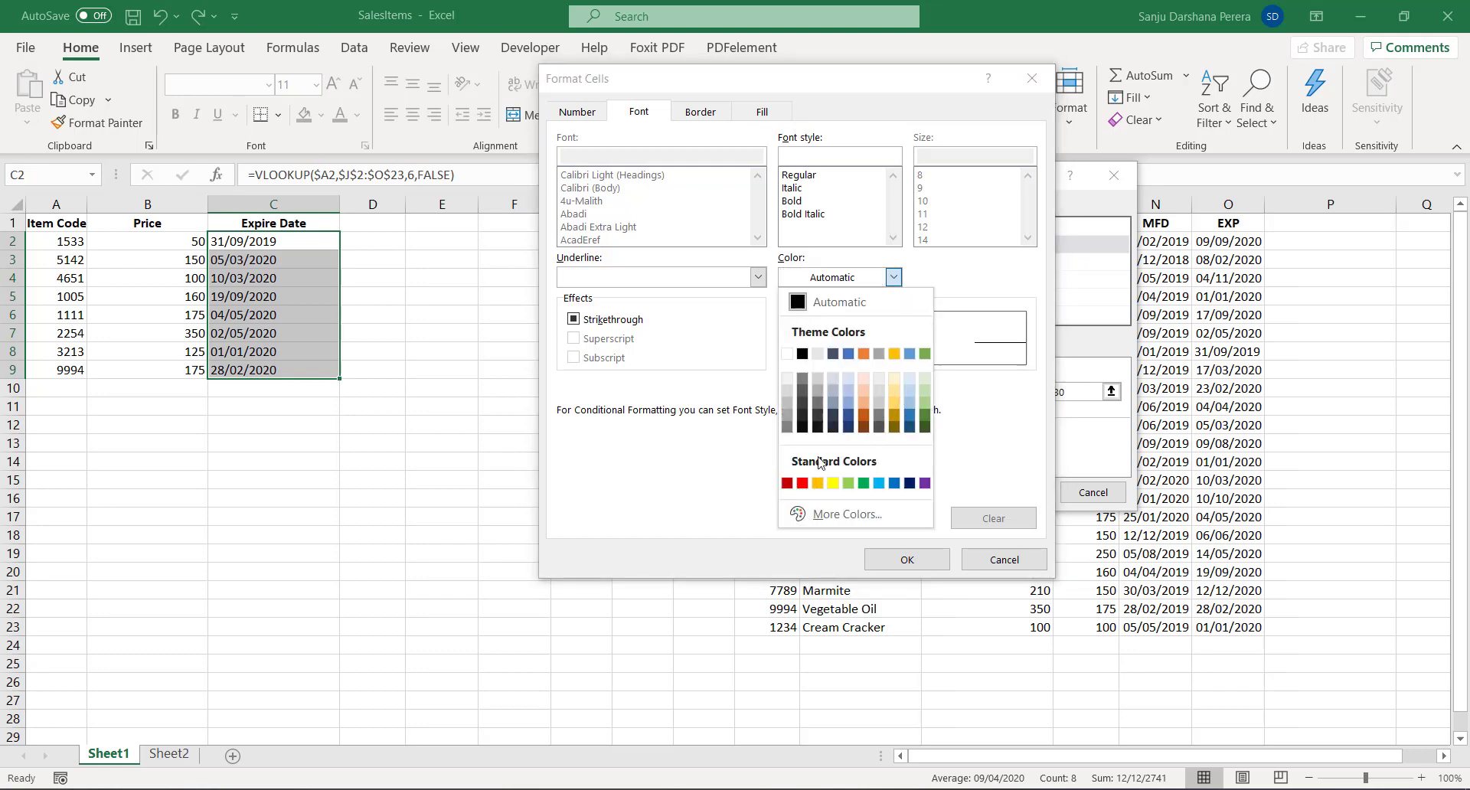
key("Escape")
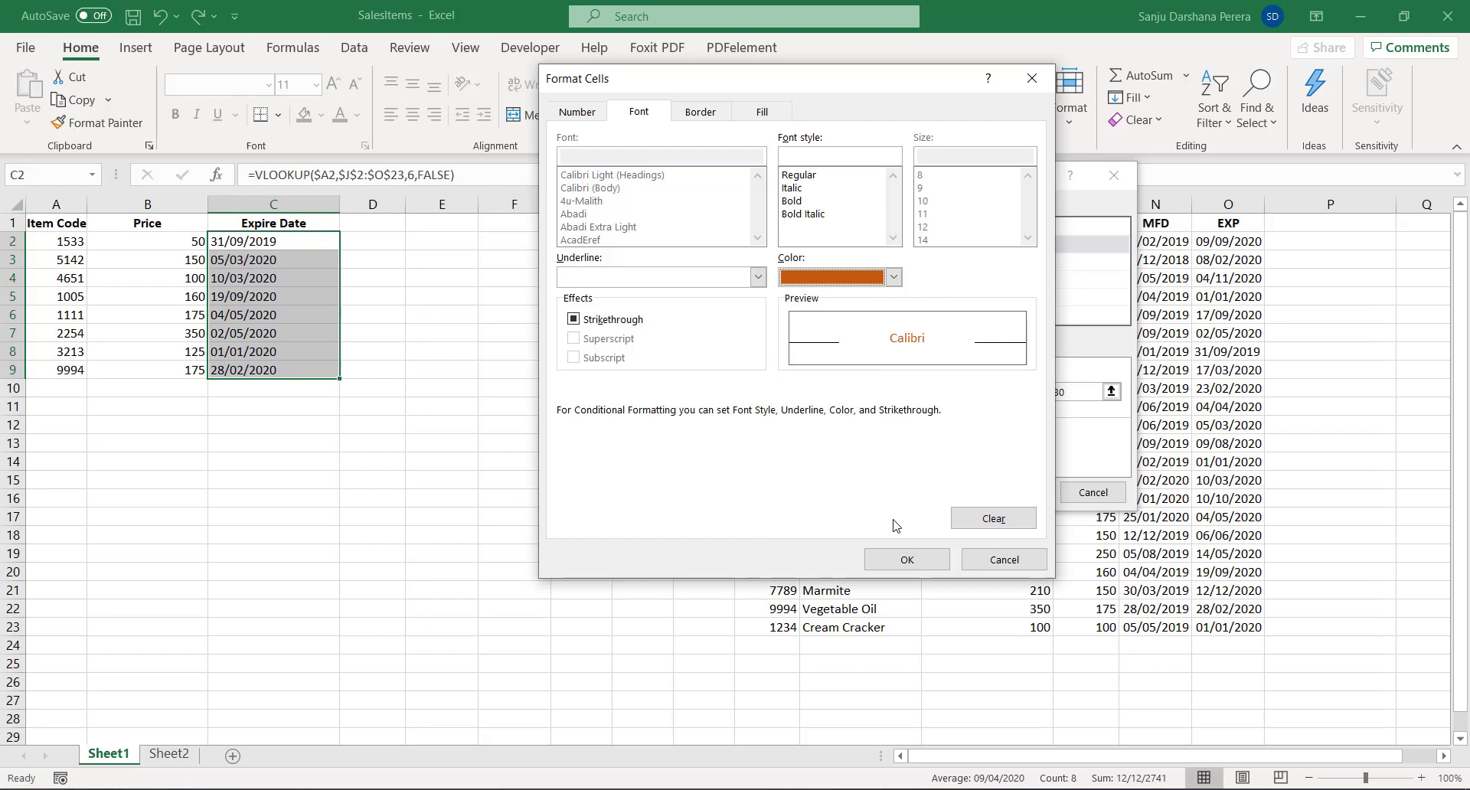
left_click(906, 559)
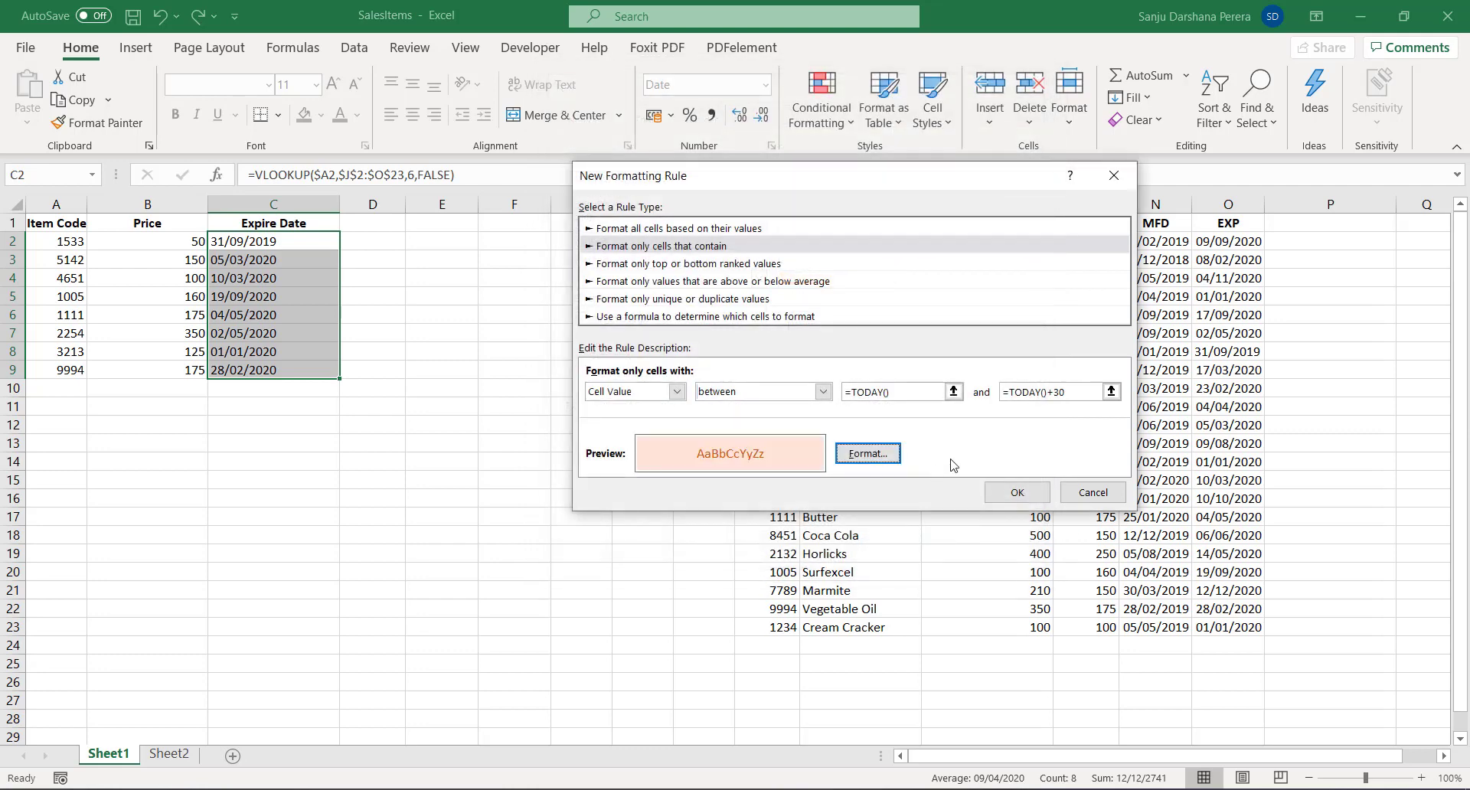
left_click(1025, 493)
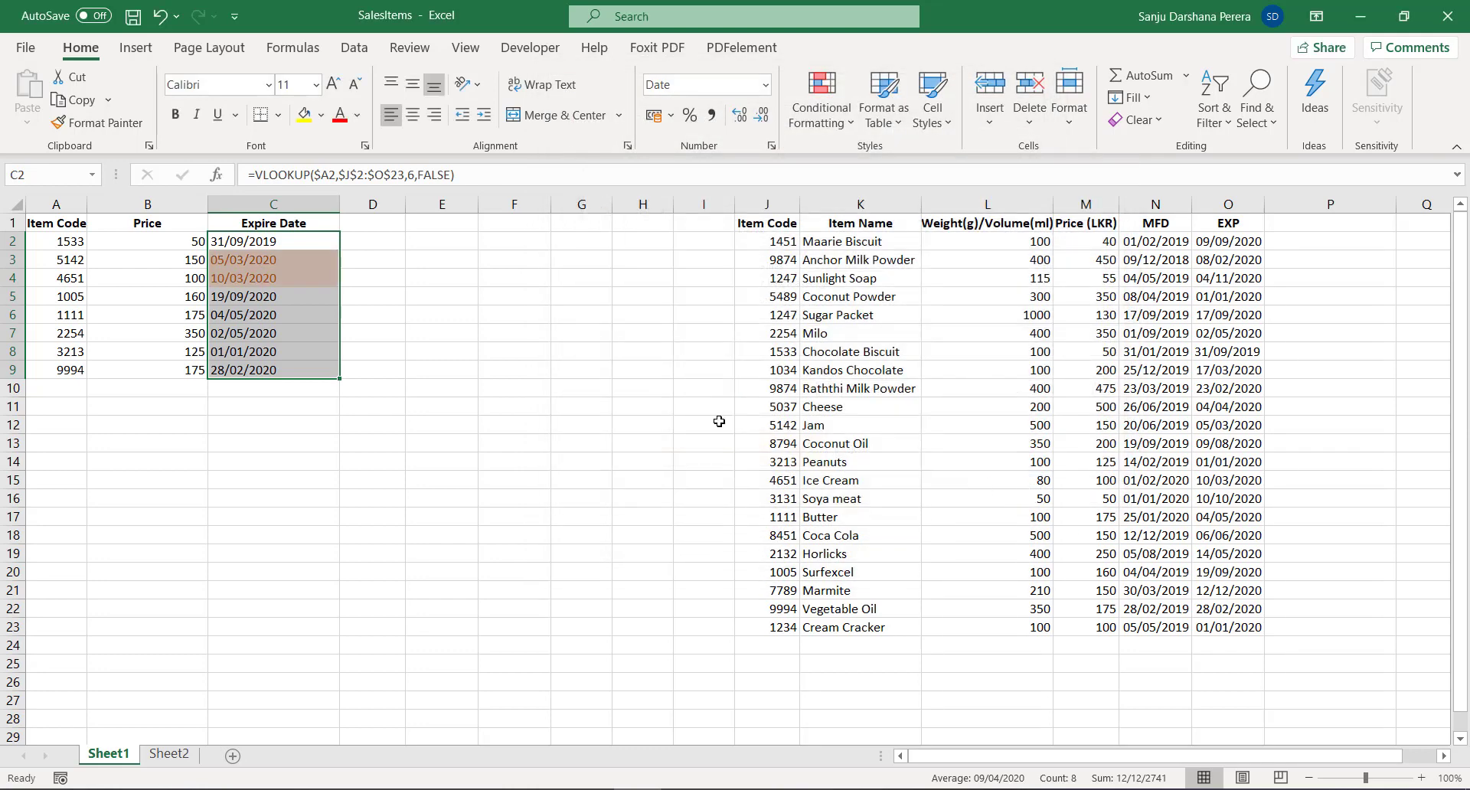
- Check which expire dates the between rule highlights, inspecting C5, C3 and C4
left_click(282, 292)
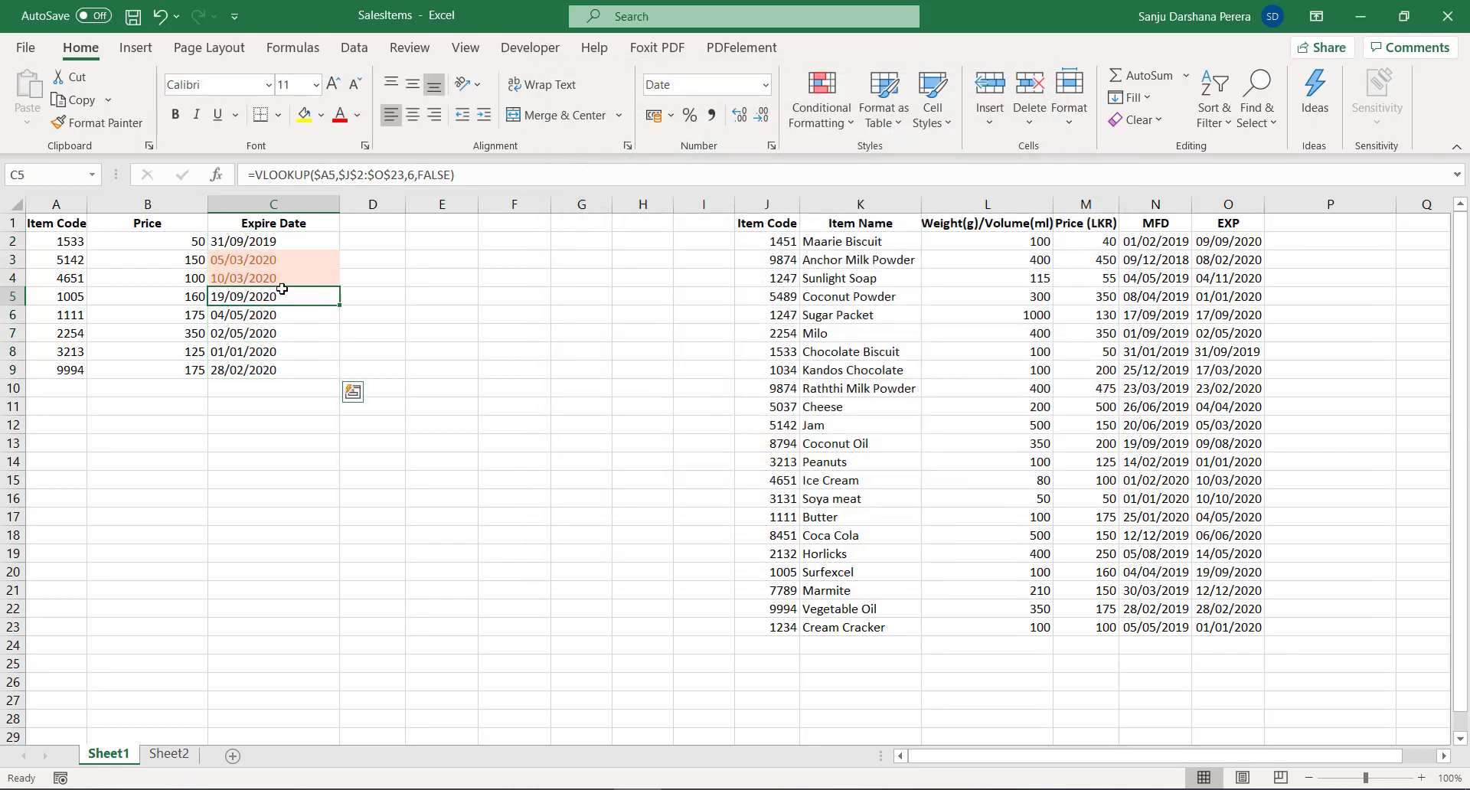
left_click(263, 261)
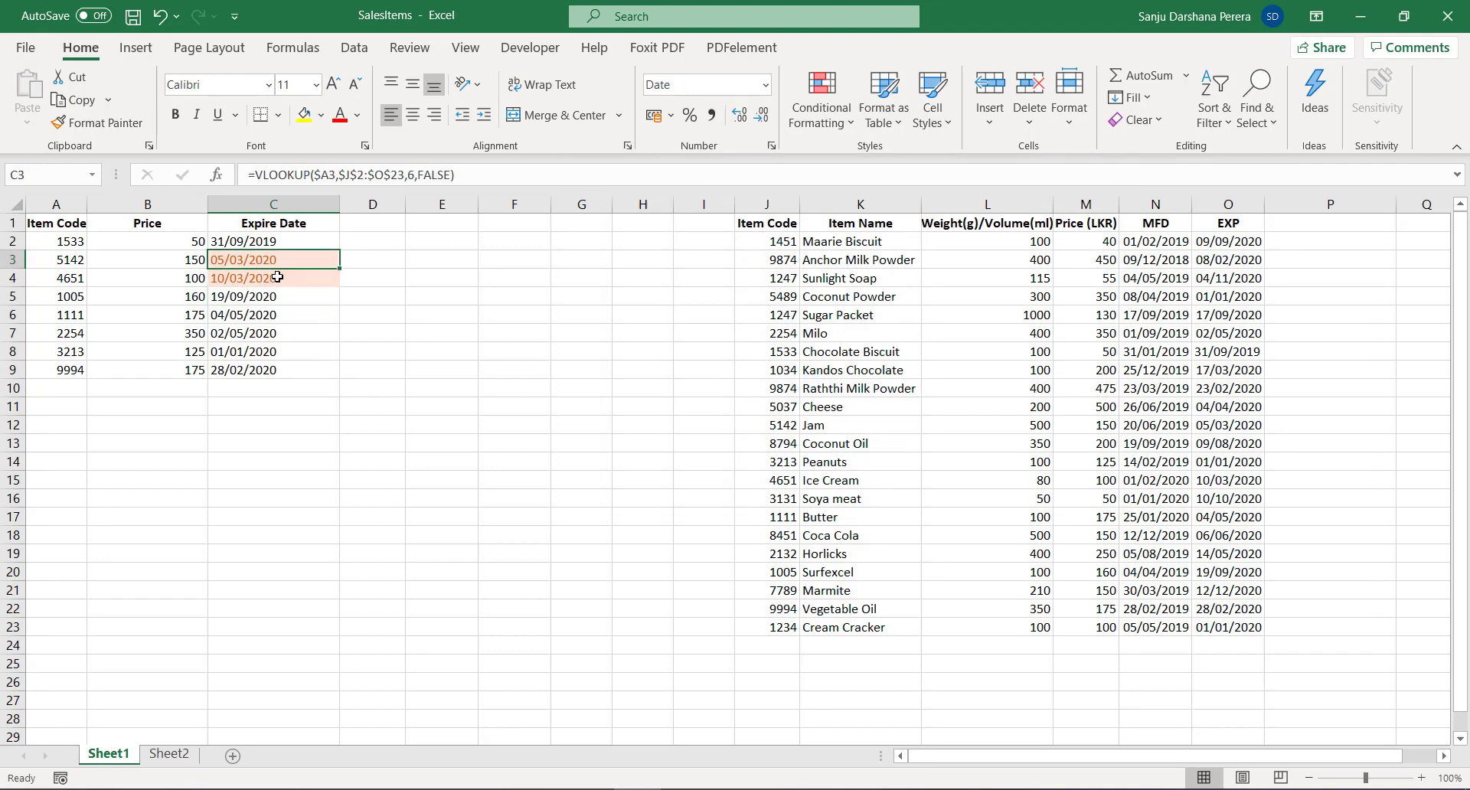
left_click(275, 277)
left_click(264, 263)
left_click(289, 280)
left_click(247, 263)
- Create a conditional formatting rule on C3 for cells that contain a value less than =TODAY()
left_click(819, 110)
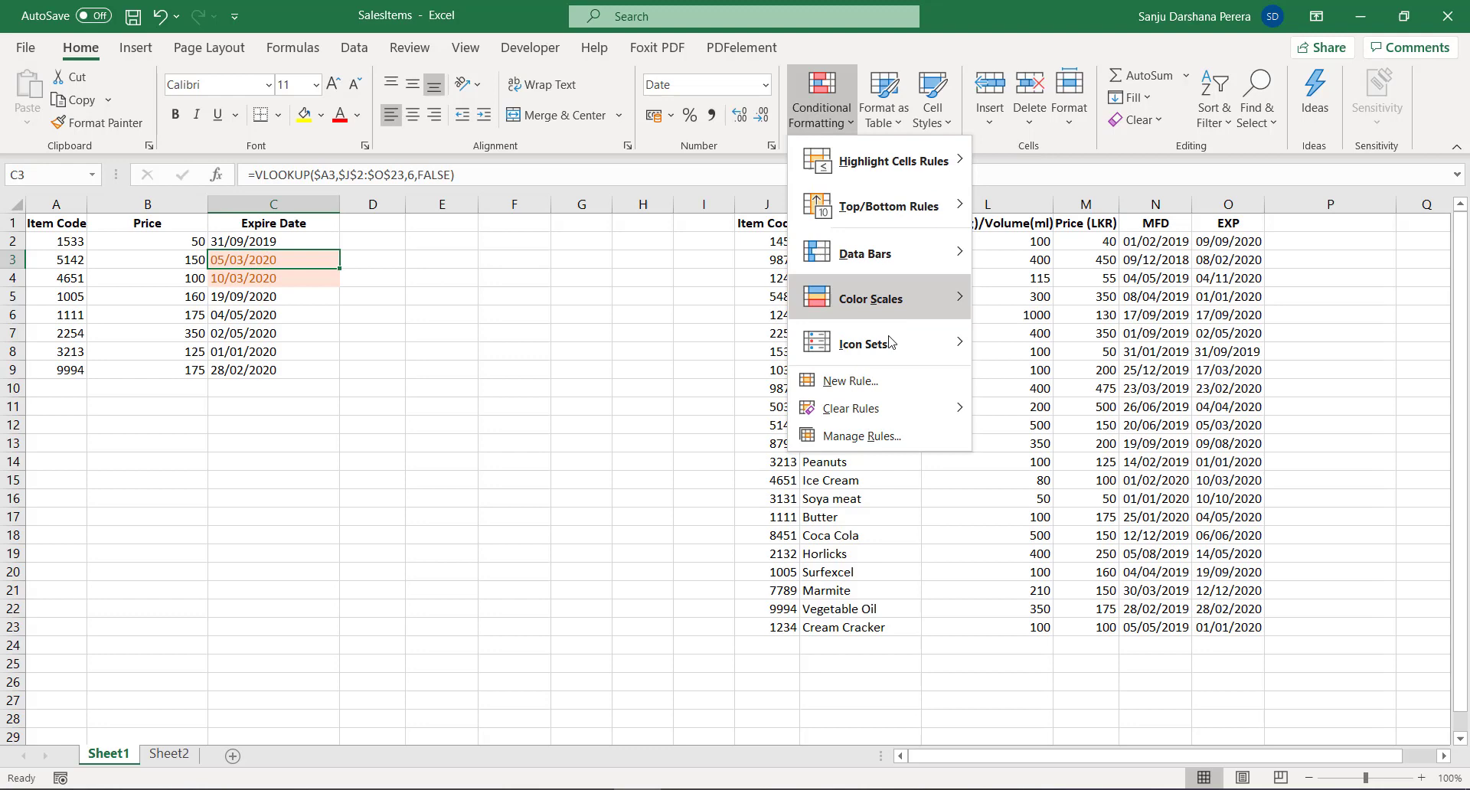
left_click(870, 382)
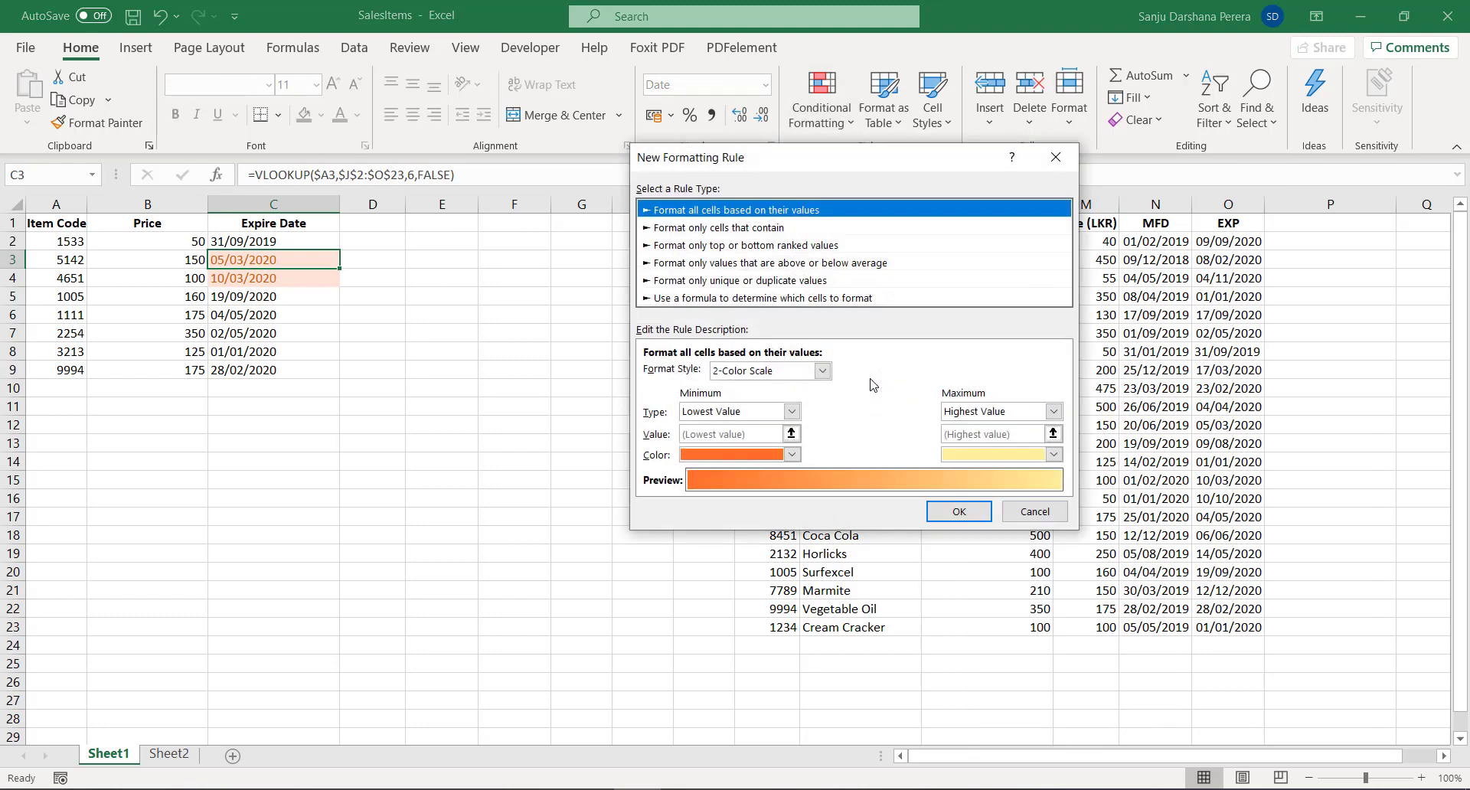
left_click(720, 229)
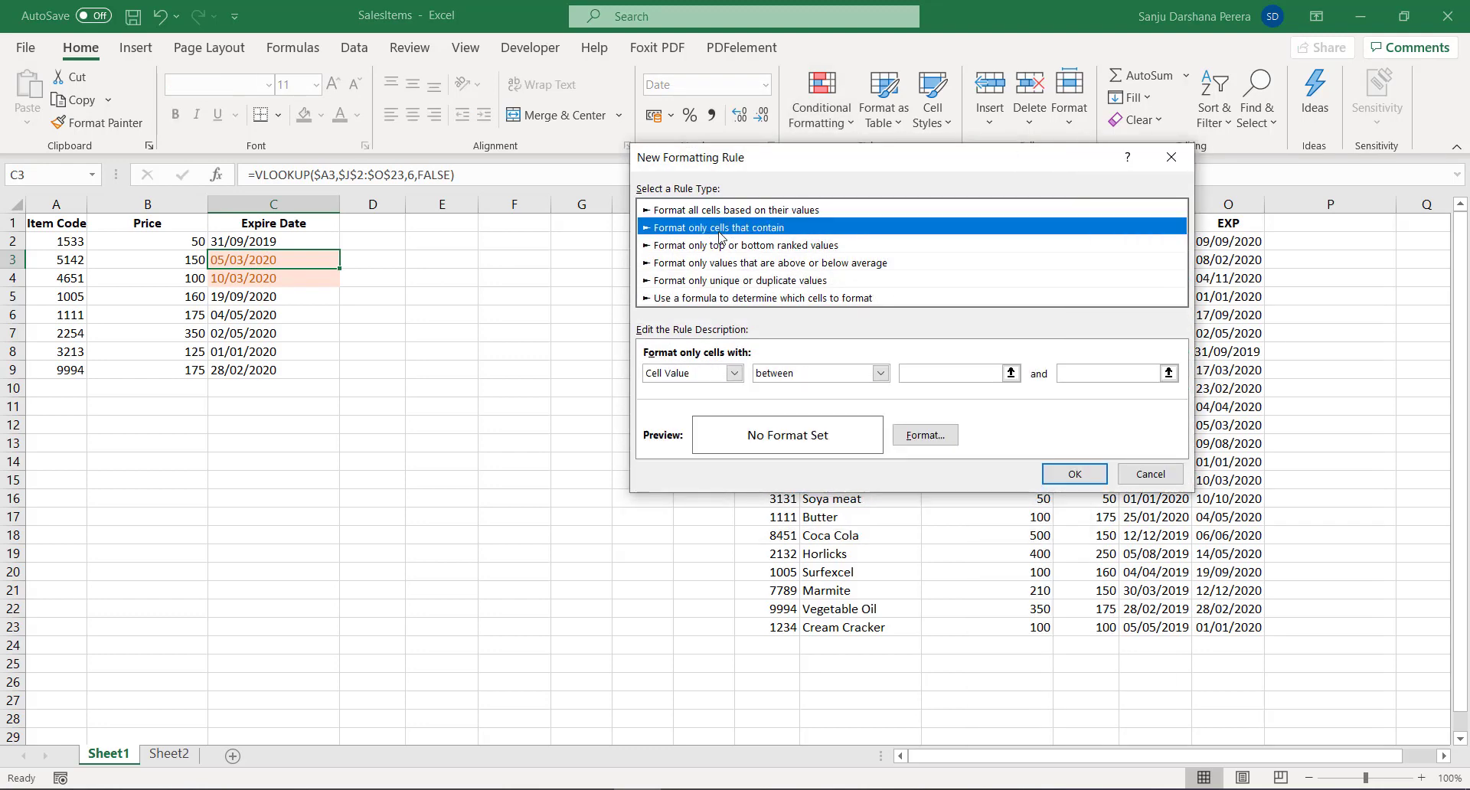
left_click(881, 373)
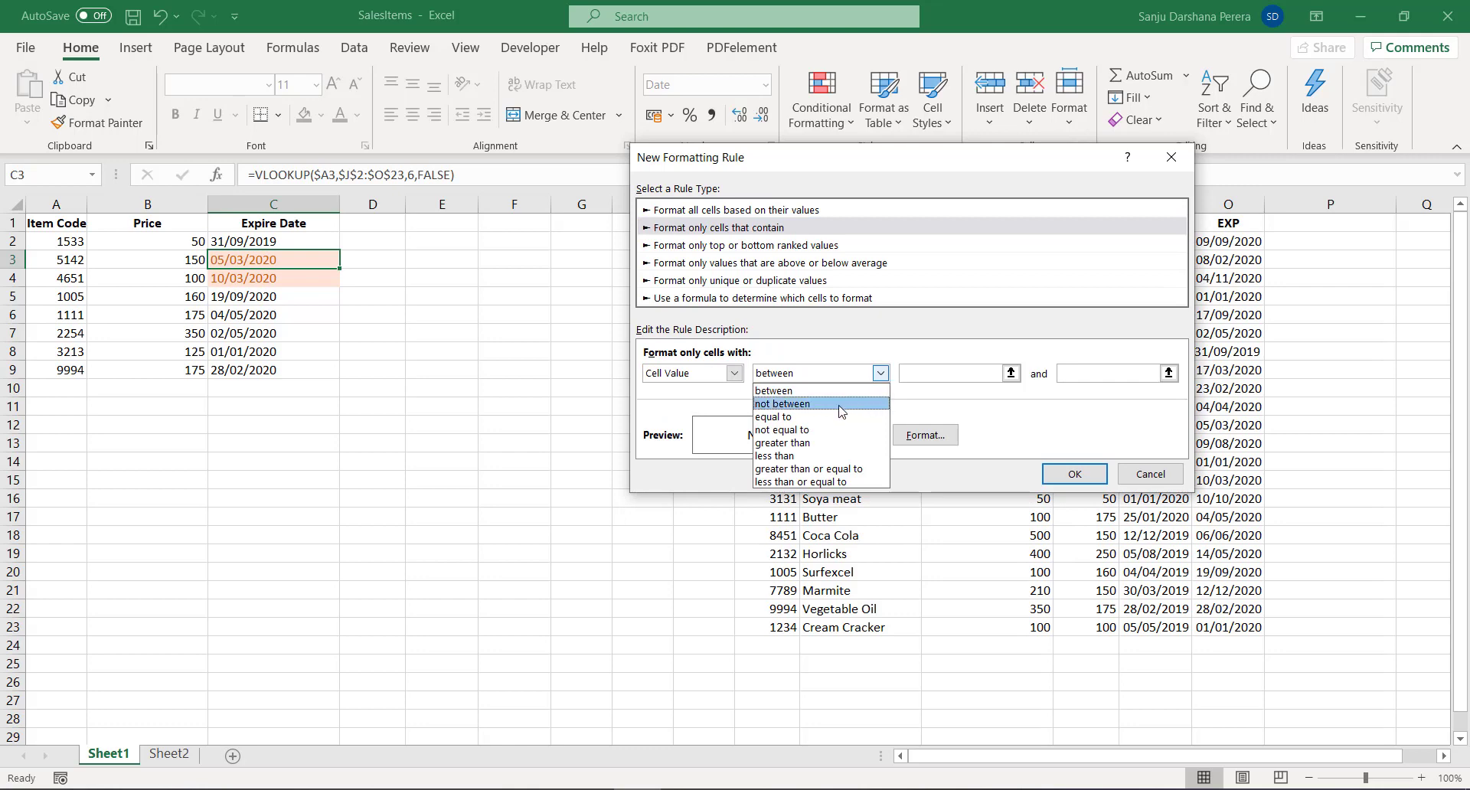
left_click(798, 456)
left_click(1050, 372)
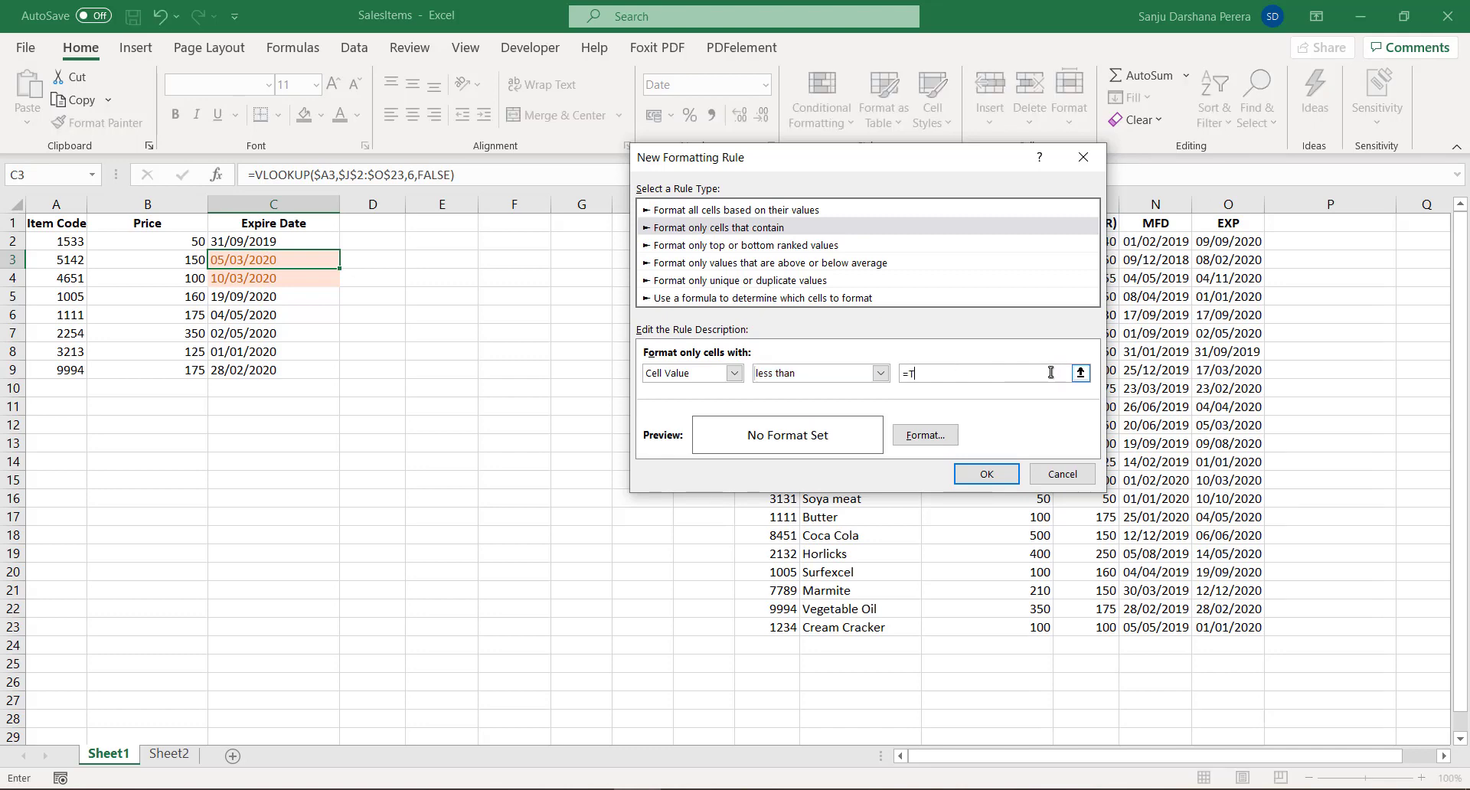
type("=TODAY()")
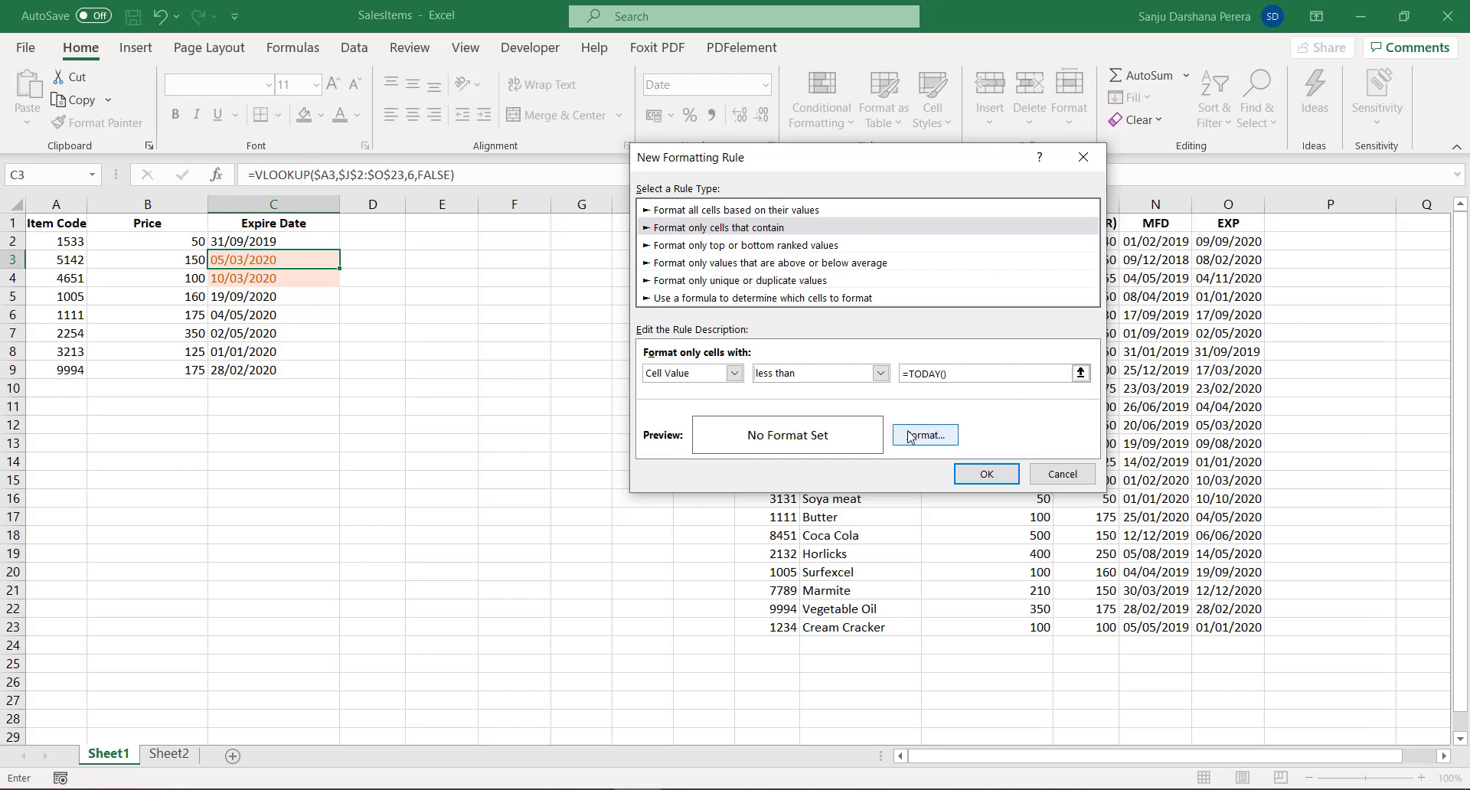
- Open the less-than rule's custom format and look through its fill, border and font options
left_click(927, 433)
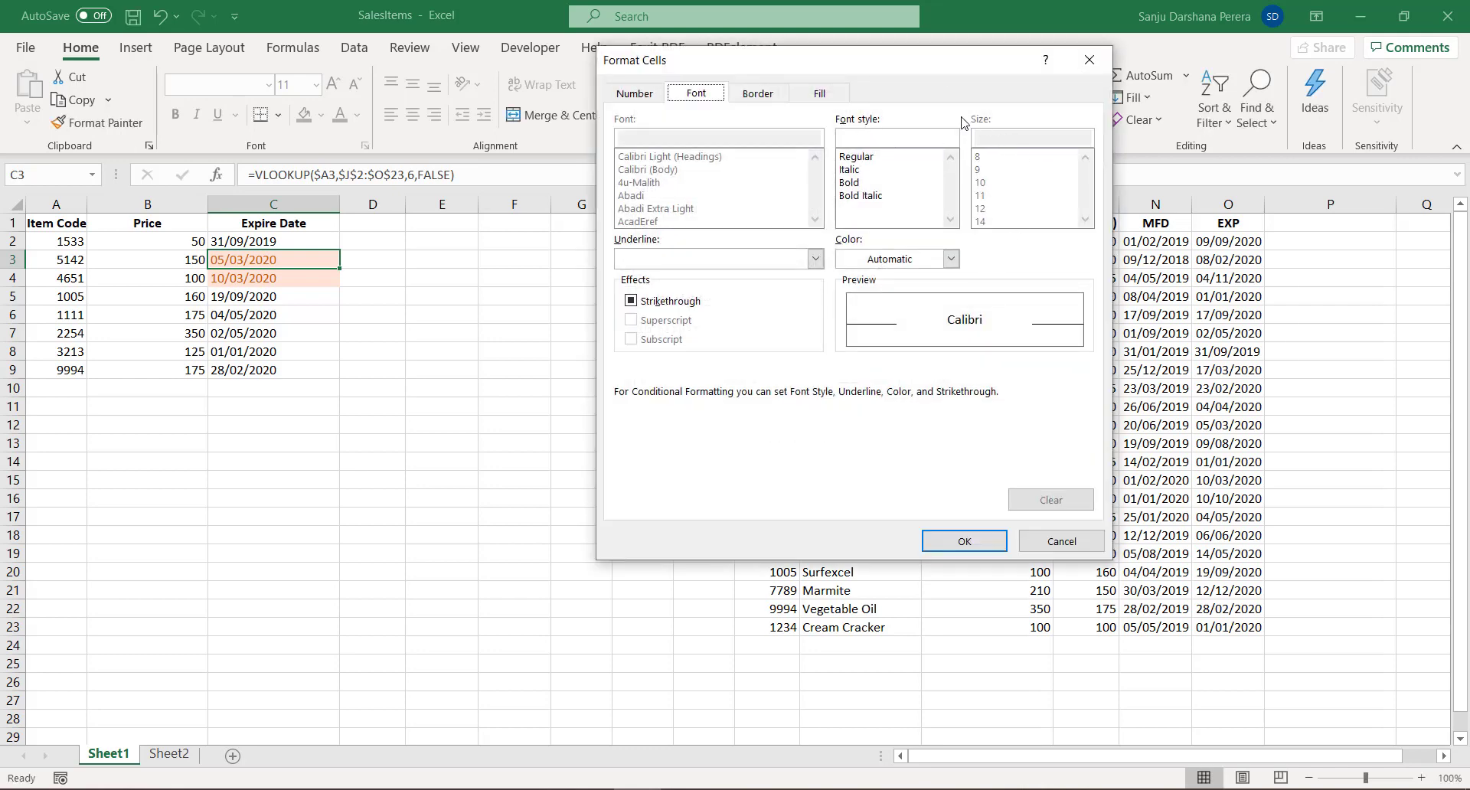
left_click(819, 95)
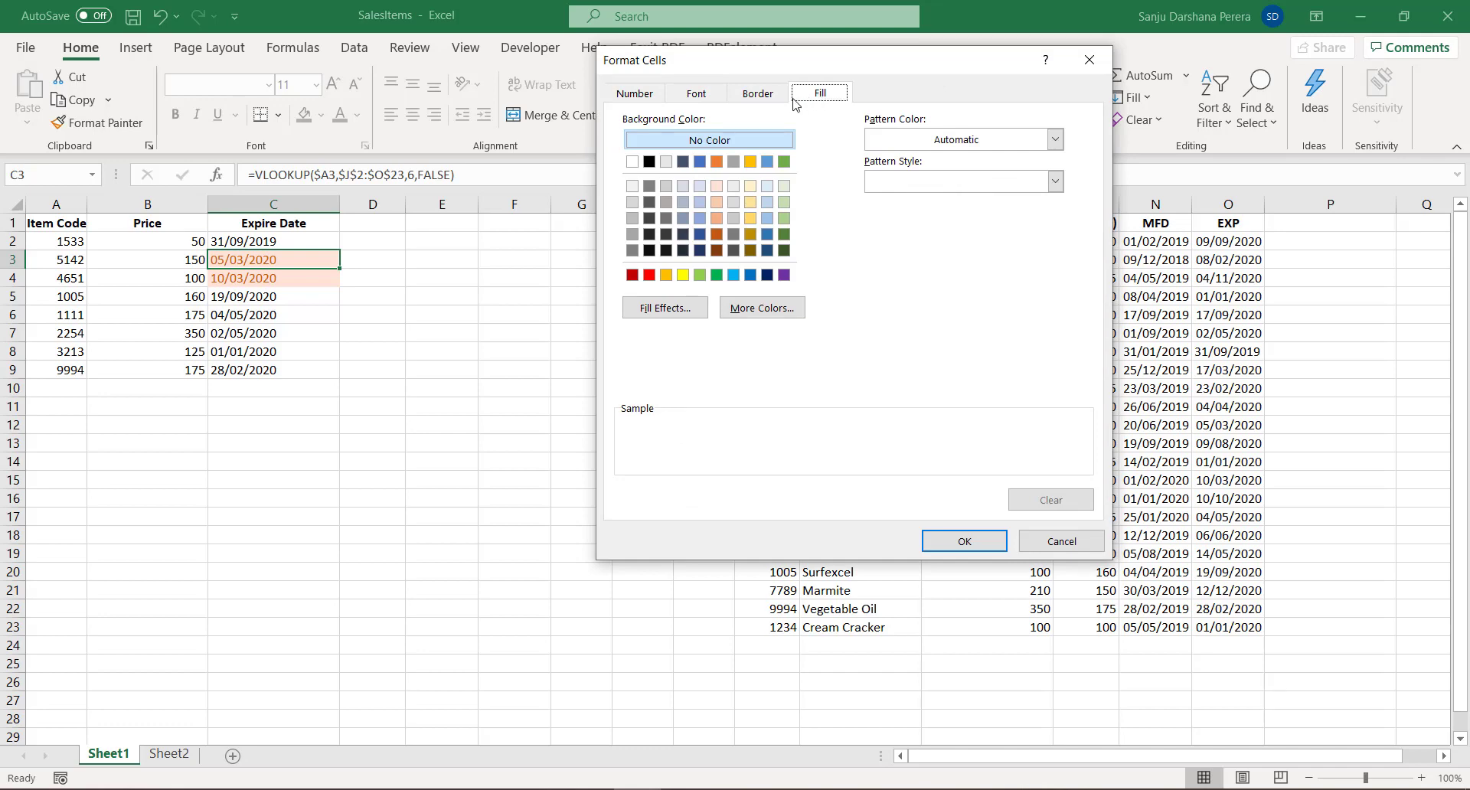
left_click_drag(869, 62, 804, 103)
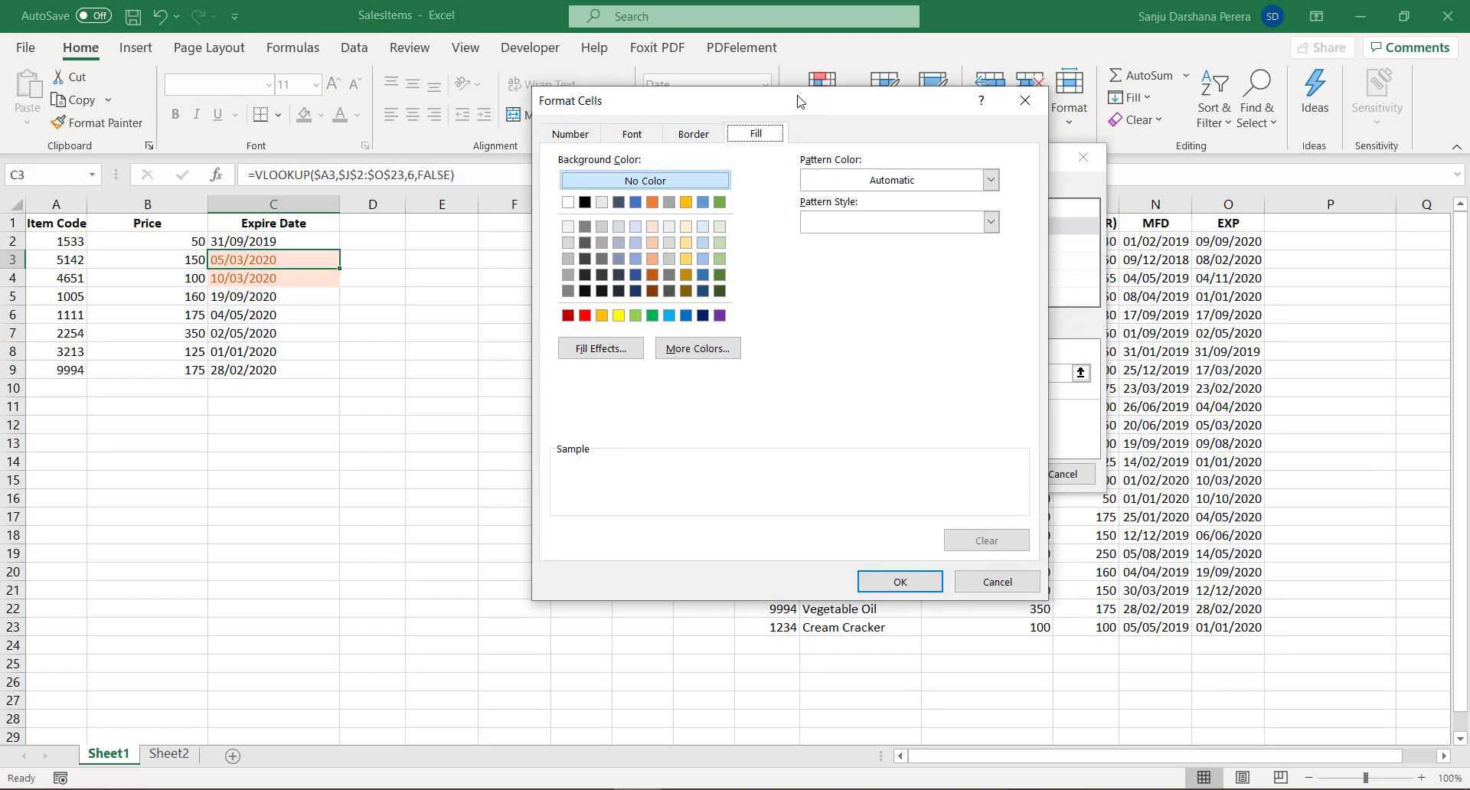
left_click_drag(794, 100, 772, 101)
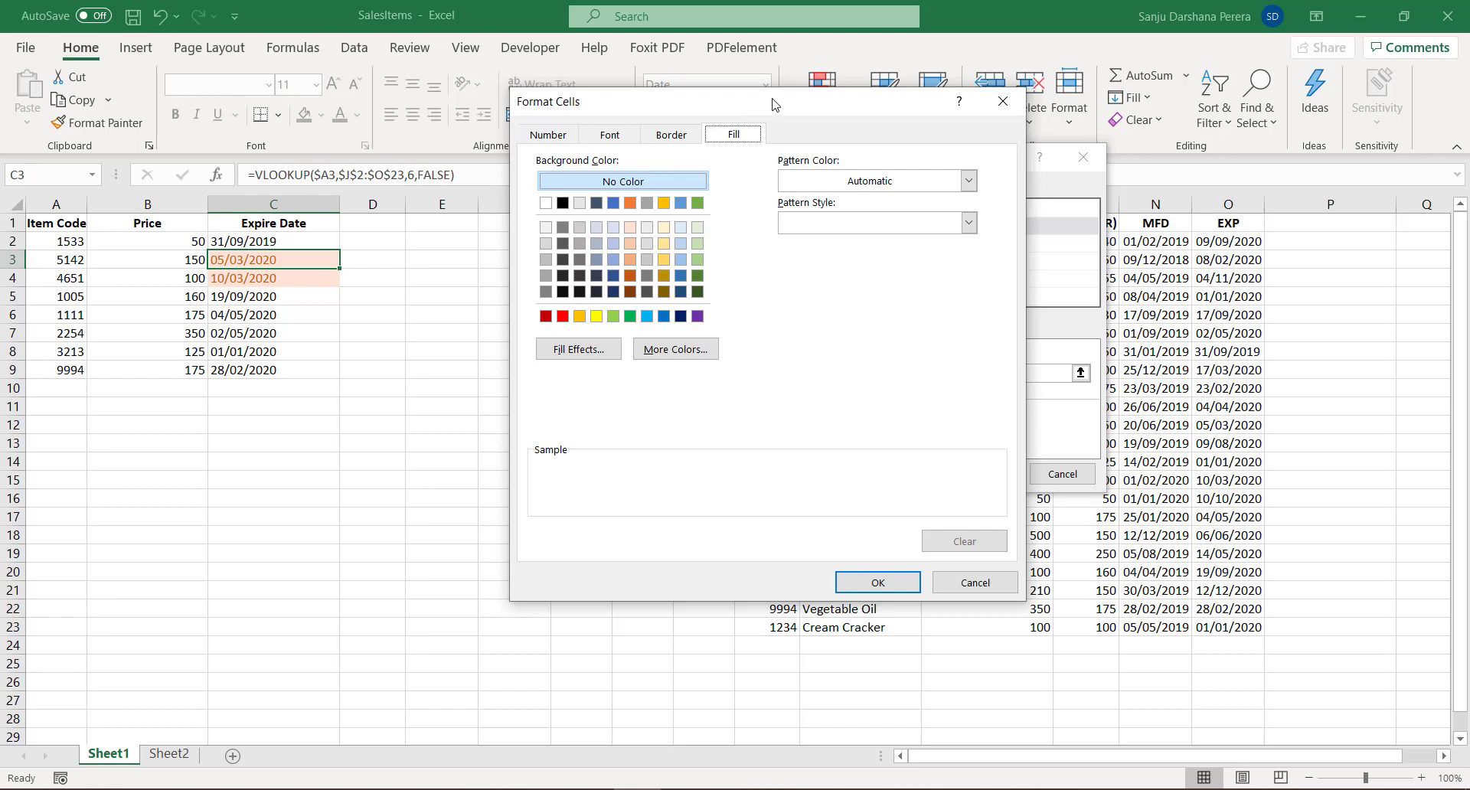
mouse_move(775, 104)
left_mouse_down()
mouse_move(709, 111)
mouse_move(766, 109)
left_mouse_up()
left_click(660, 138)
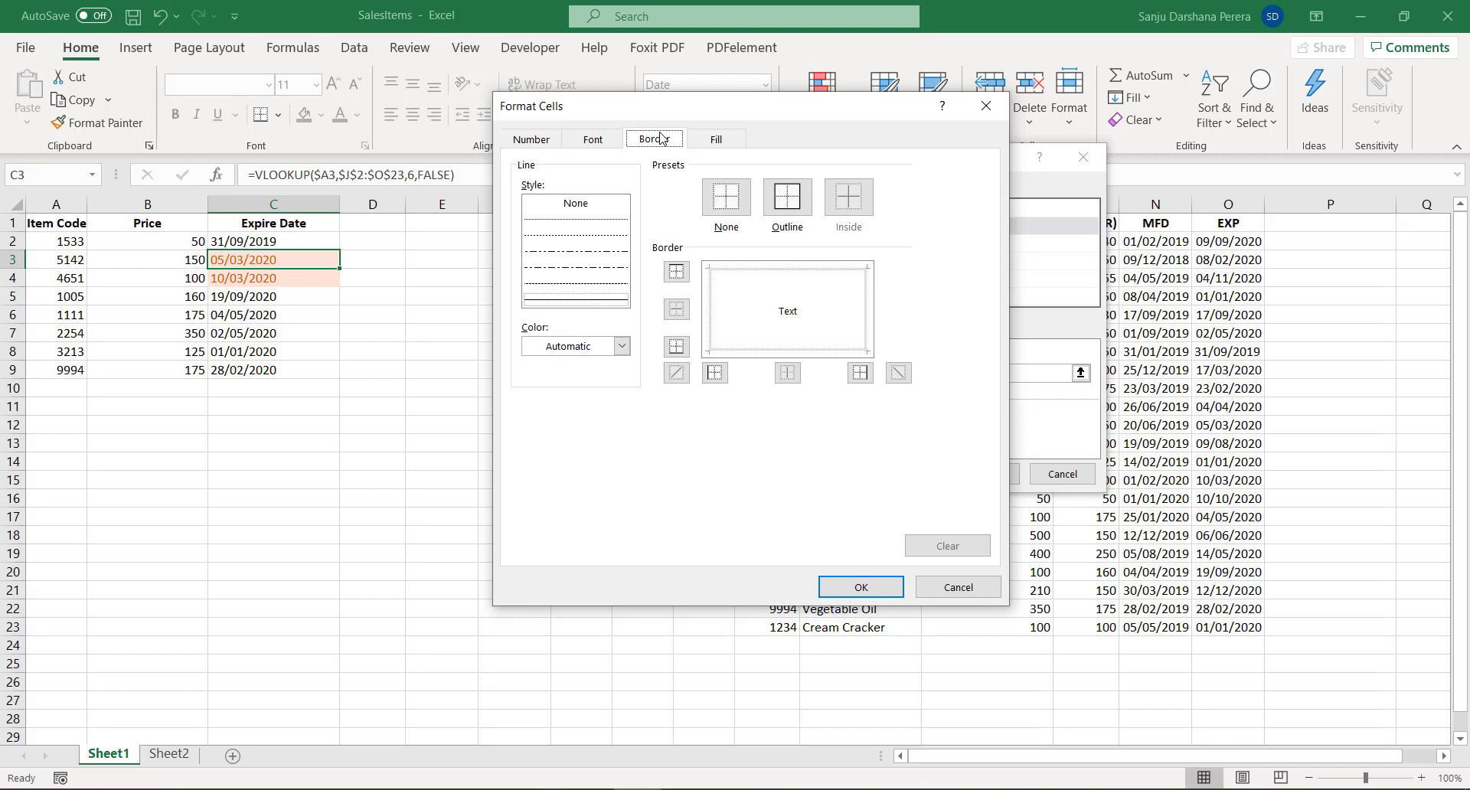
left_click(712, 140)
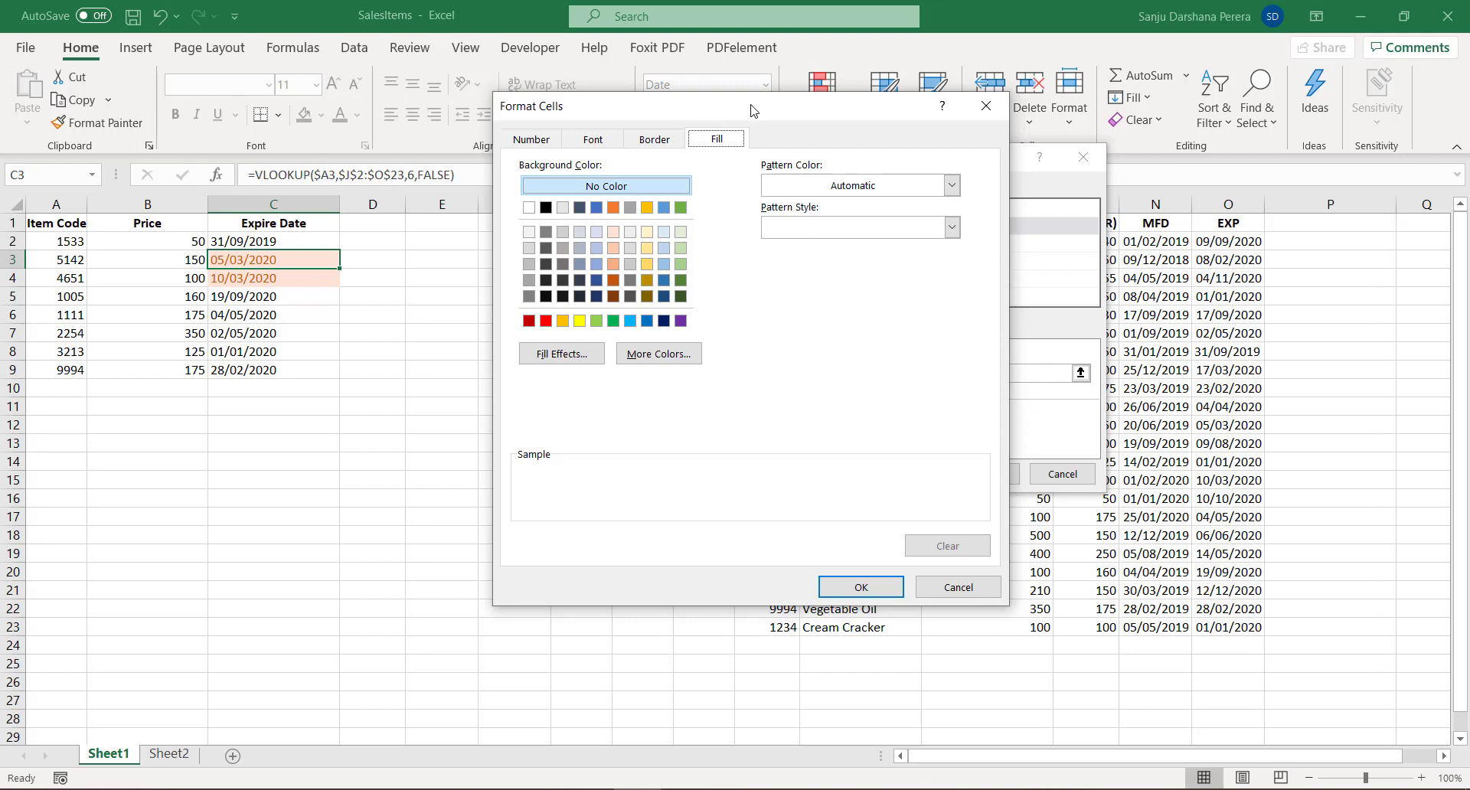
left_click(601, 140)
left_click(696, 141)
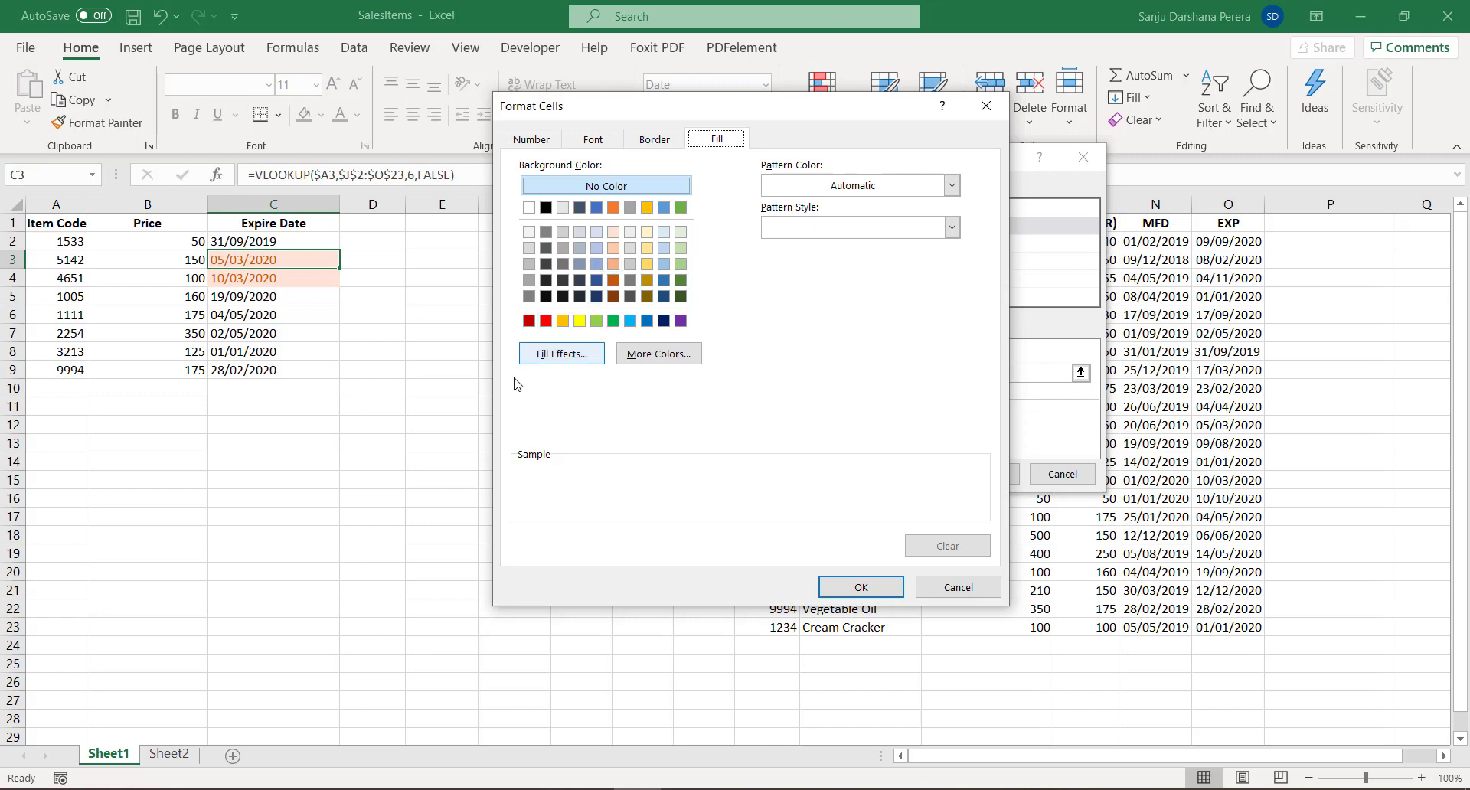
- Try a medium orange fill, comparing it with dark orange, together with a red font color for the rule
left_click(613, 263)
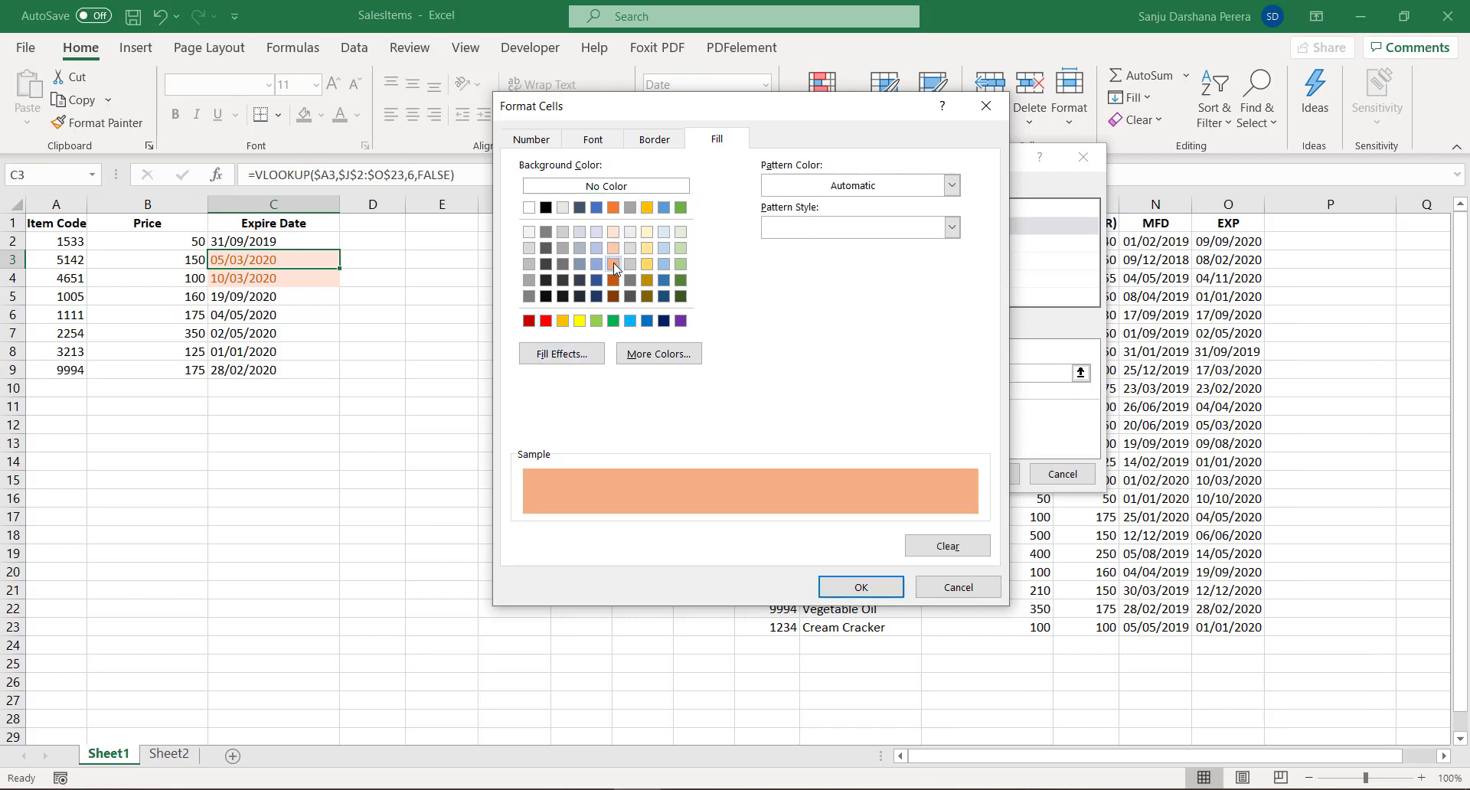
left_click(613, 280)
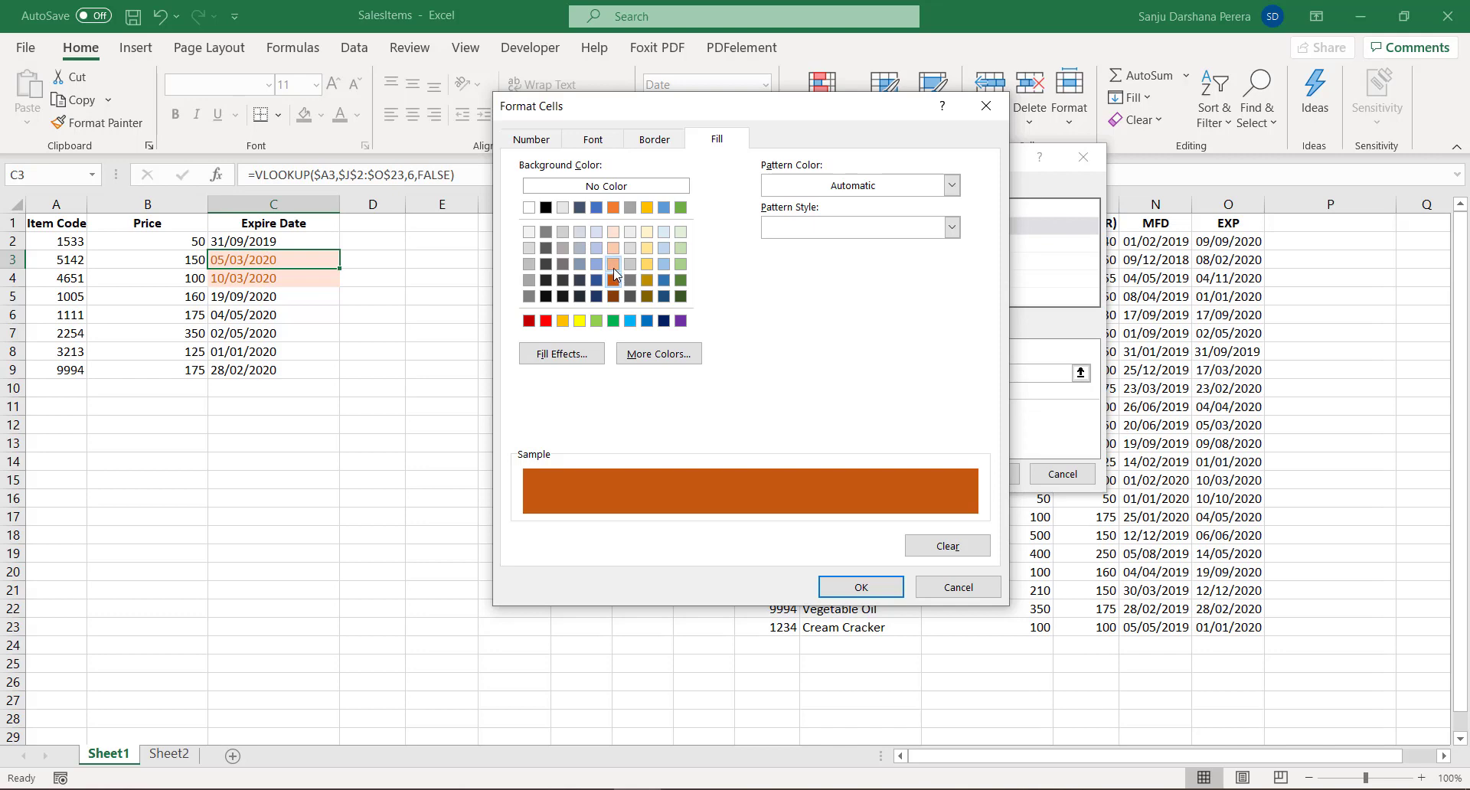
left_click(613, 264)
left_click(601, 140)
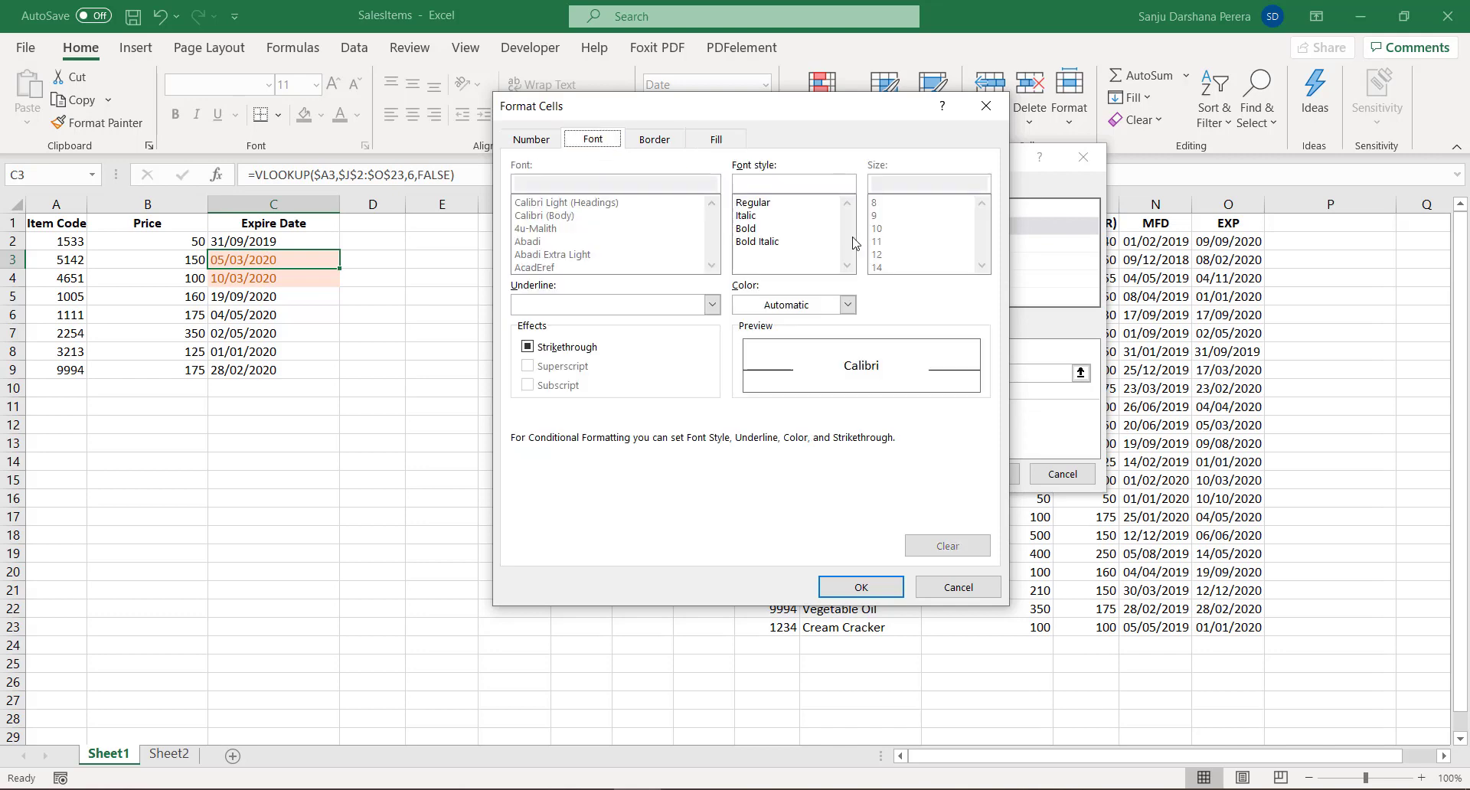
left_click(847, 304)
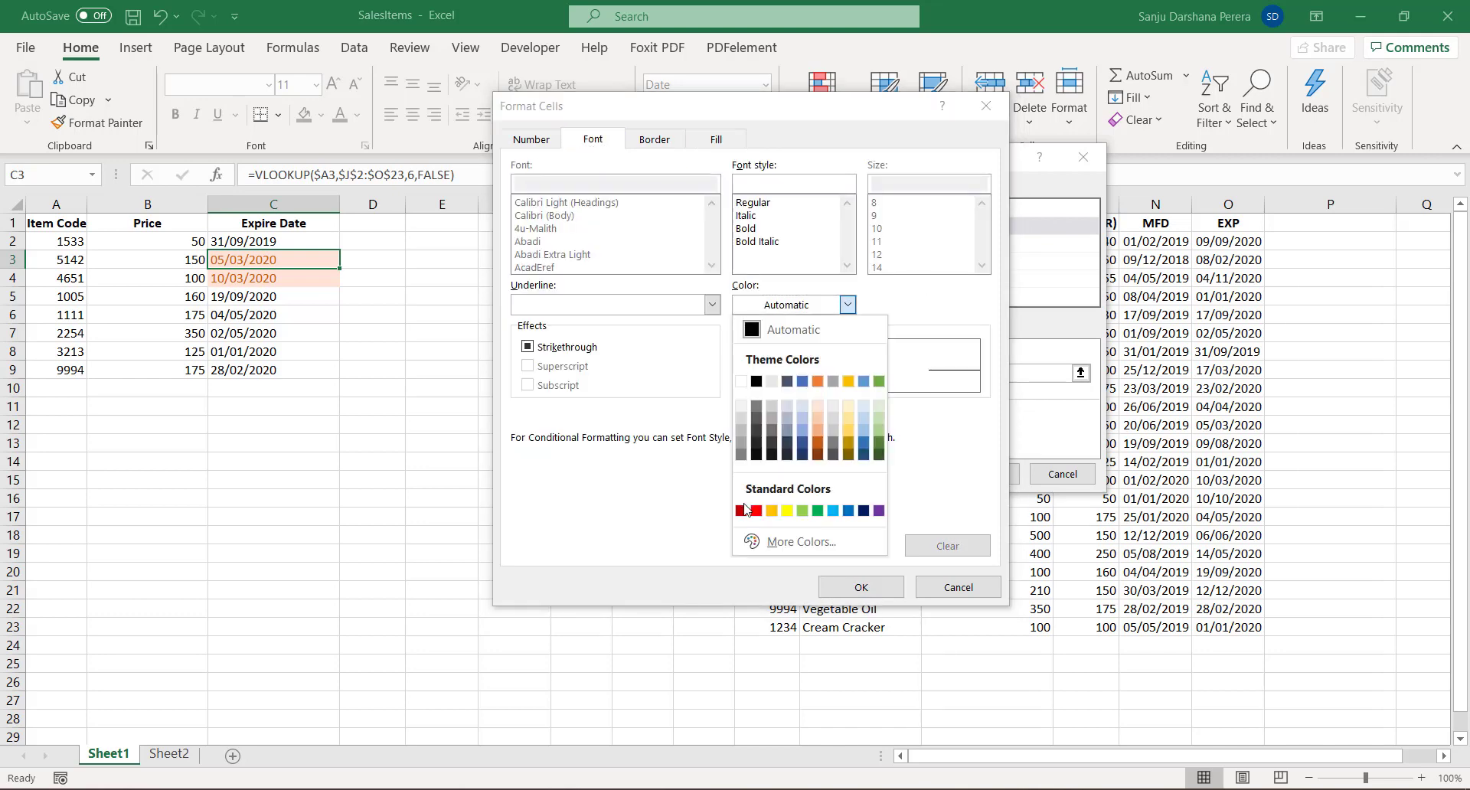
left_click(759, 510)
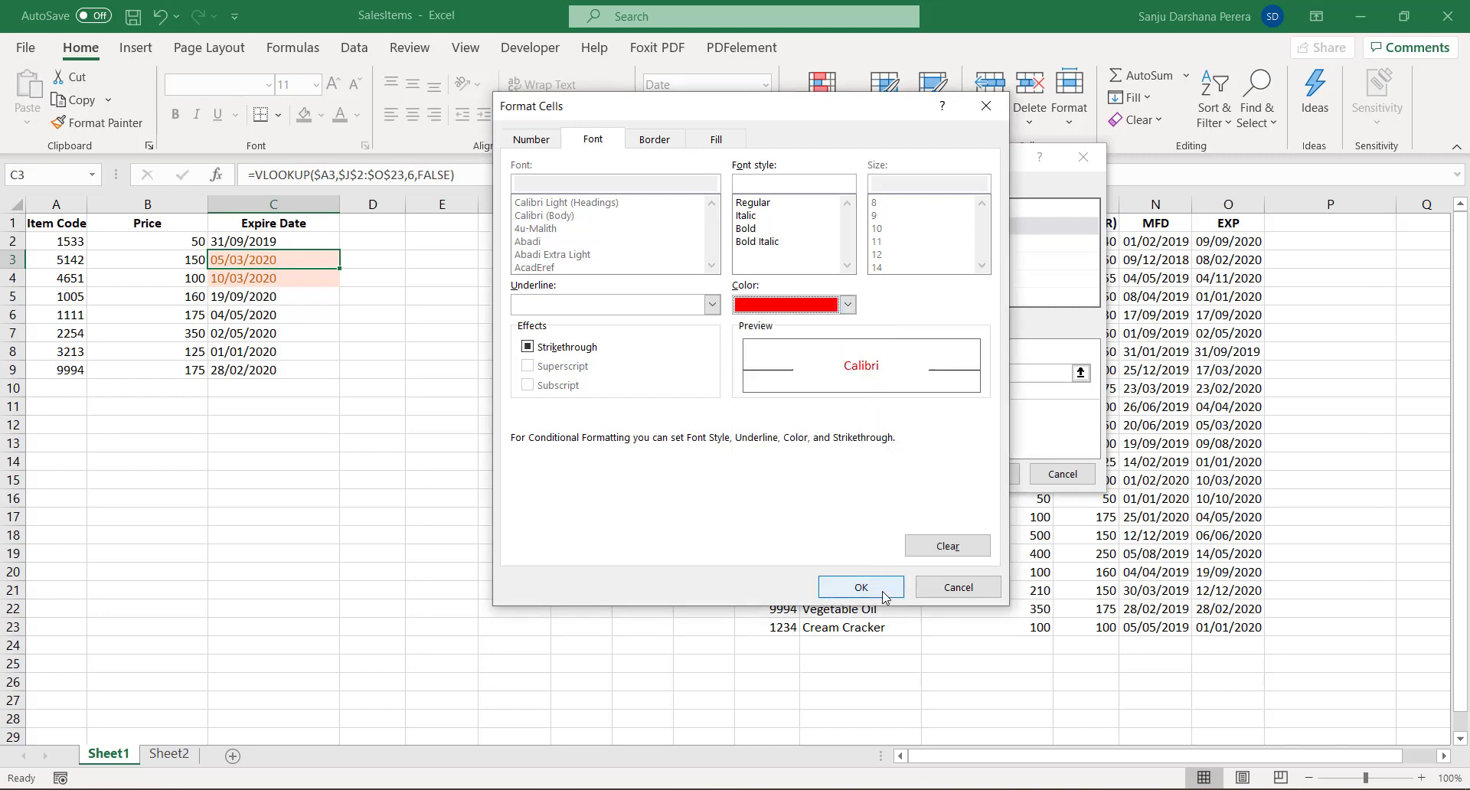
- Give the less-than-today rule a red fill and black font color, and save the rule
left_click(717, 140)
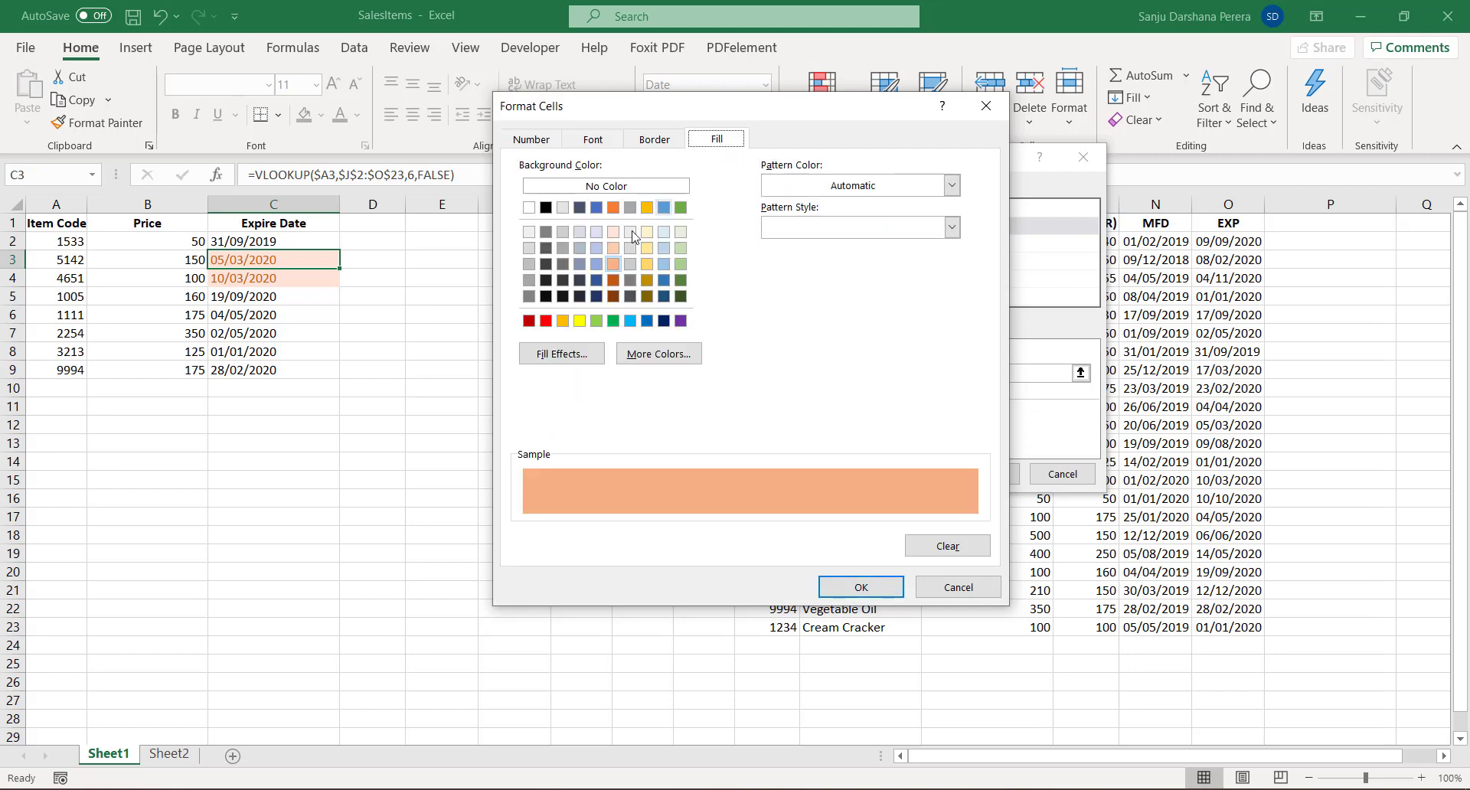
left_click(546, 320)
left_click(598, 139)
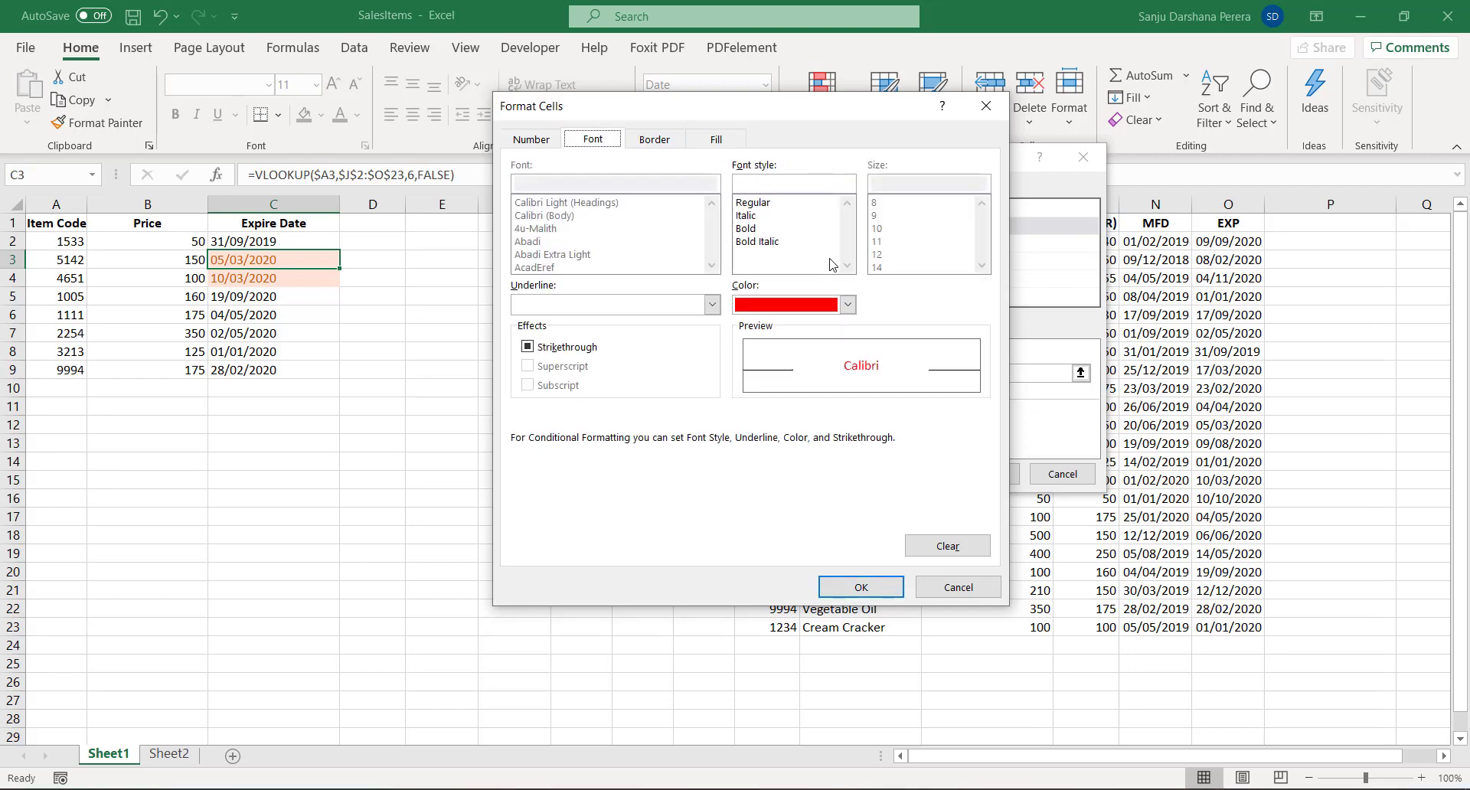
left_click(847, 304)
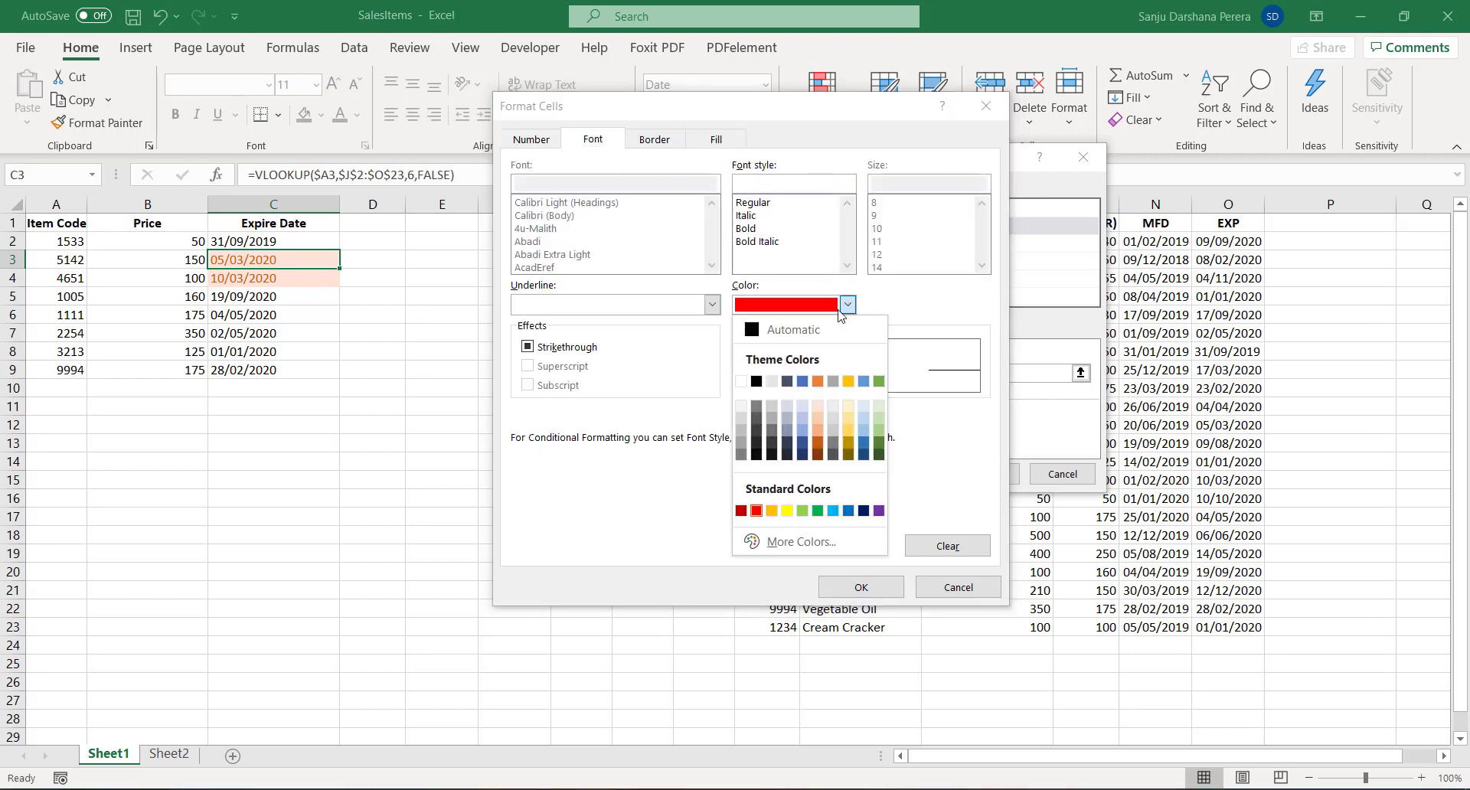
left_click(756, 381)
left_click(864, 584)
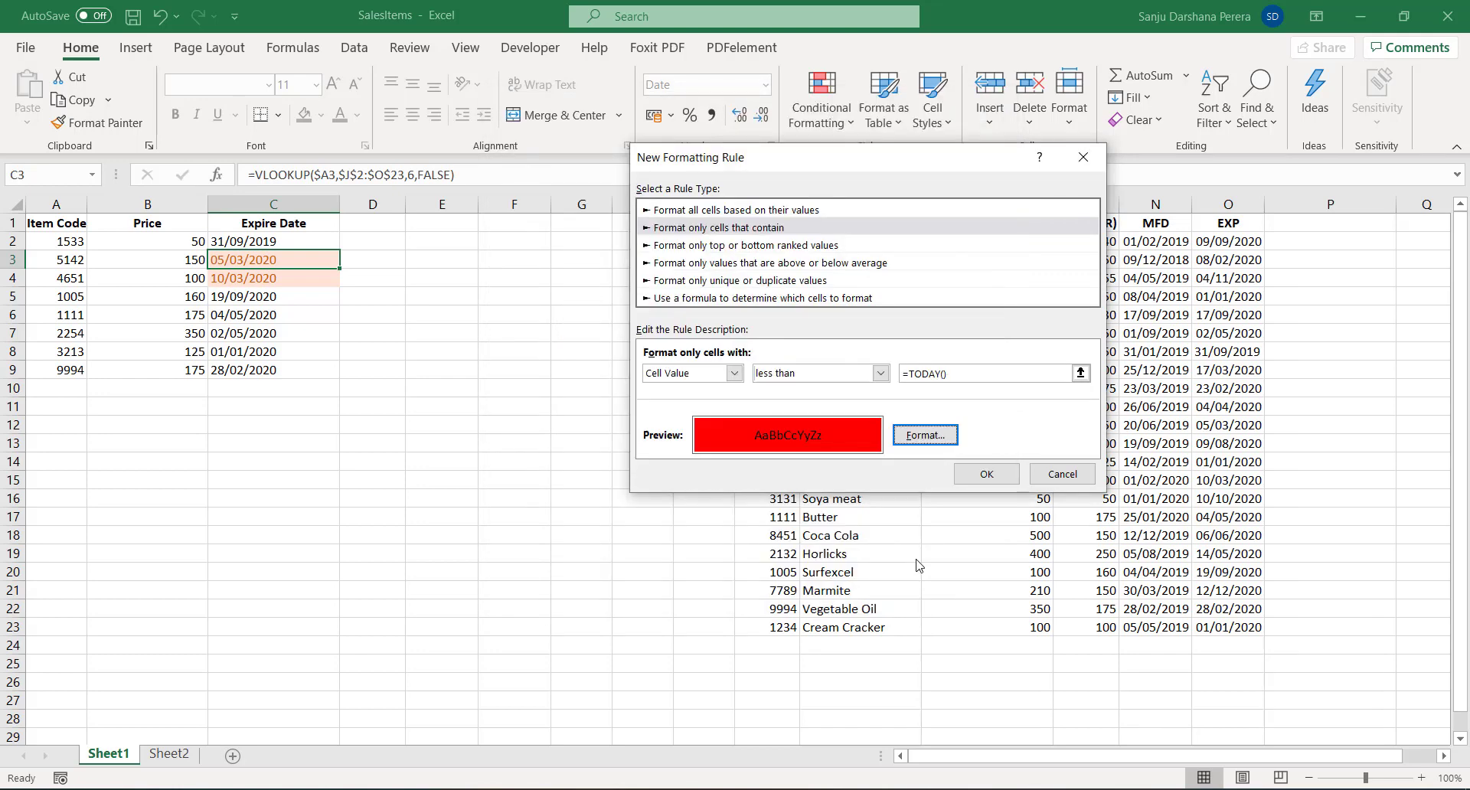
left_click(986, 474)
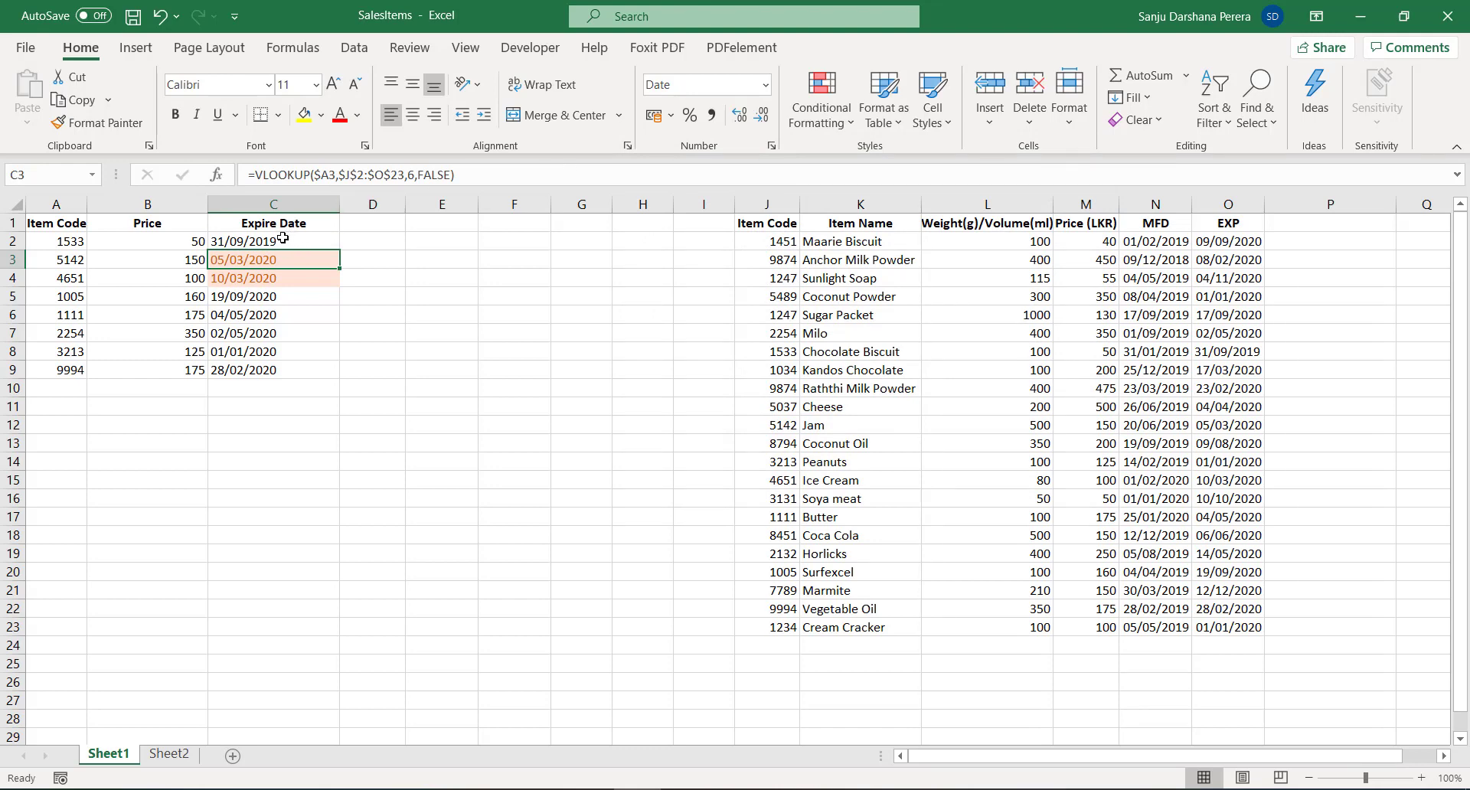
left_click_drag(283, 241, 284, 370)
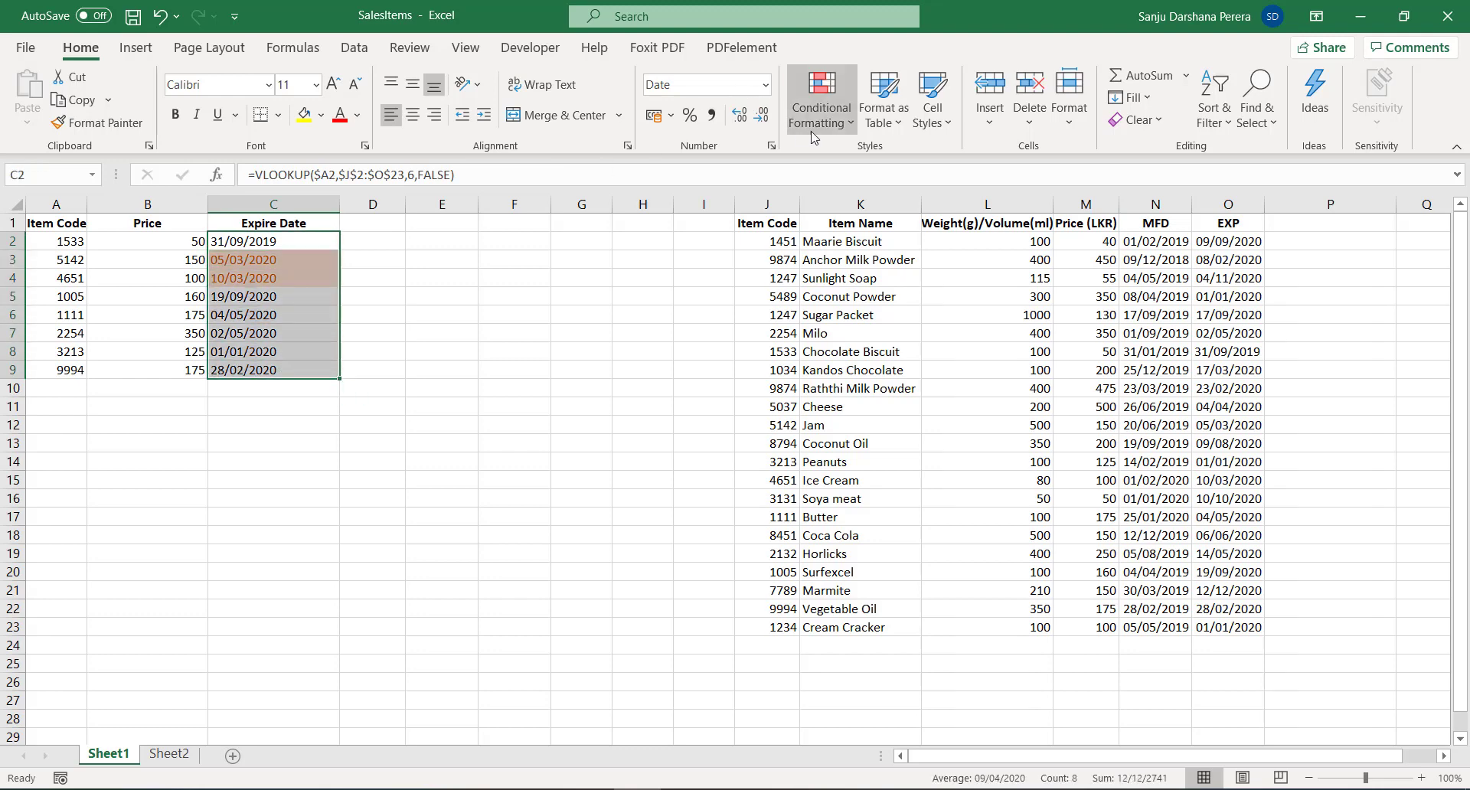
left_click(821, 107)
left_click(849, 436)
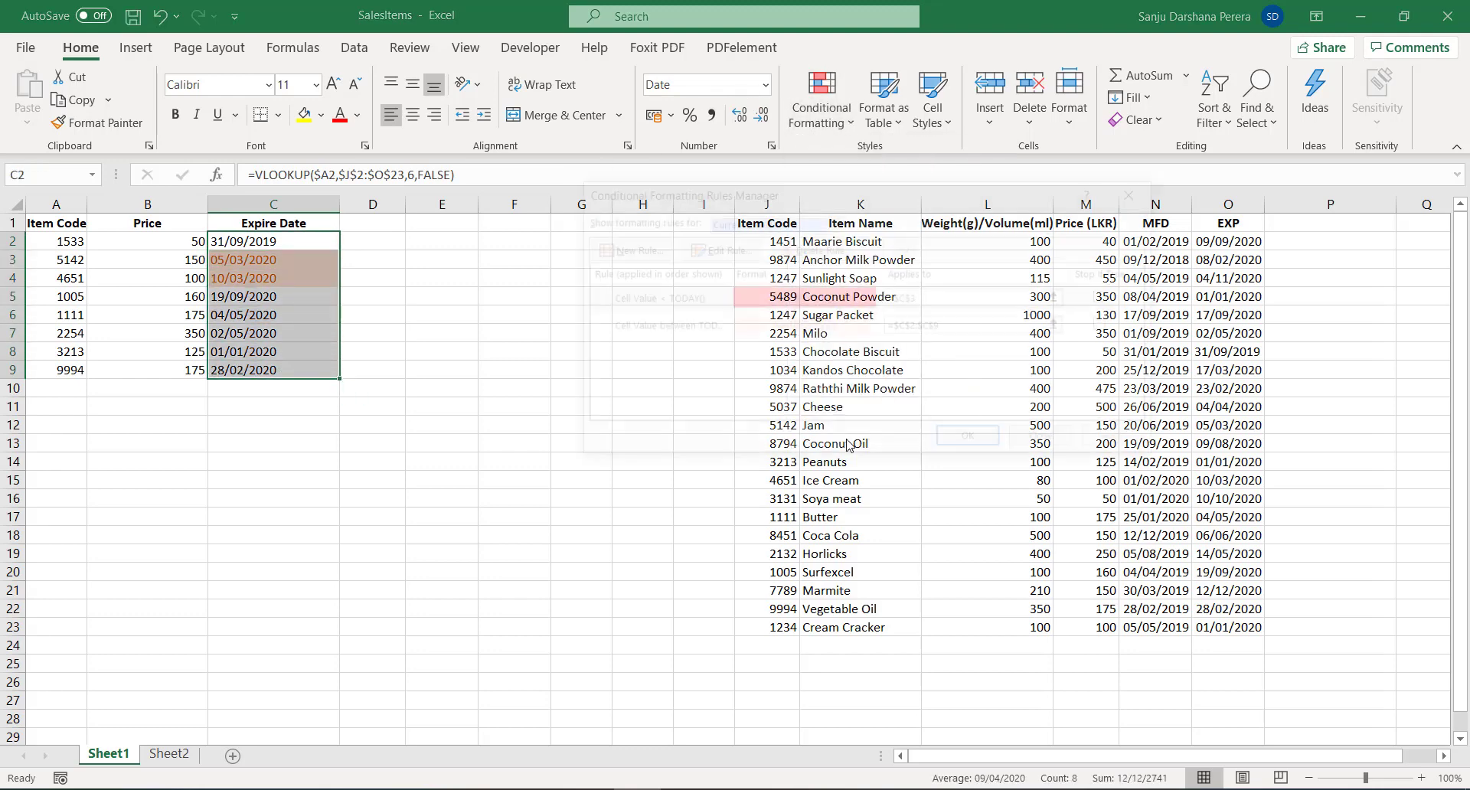
left_click(911, 297)
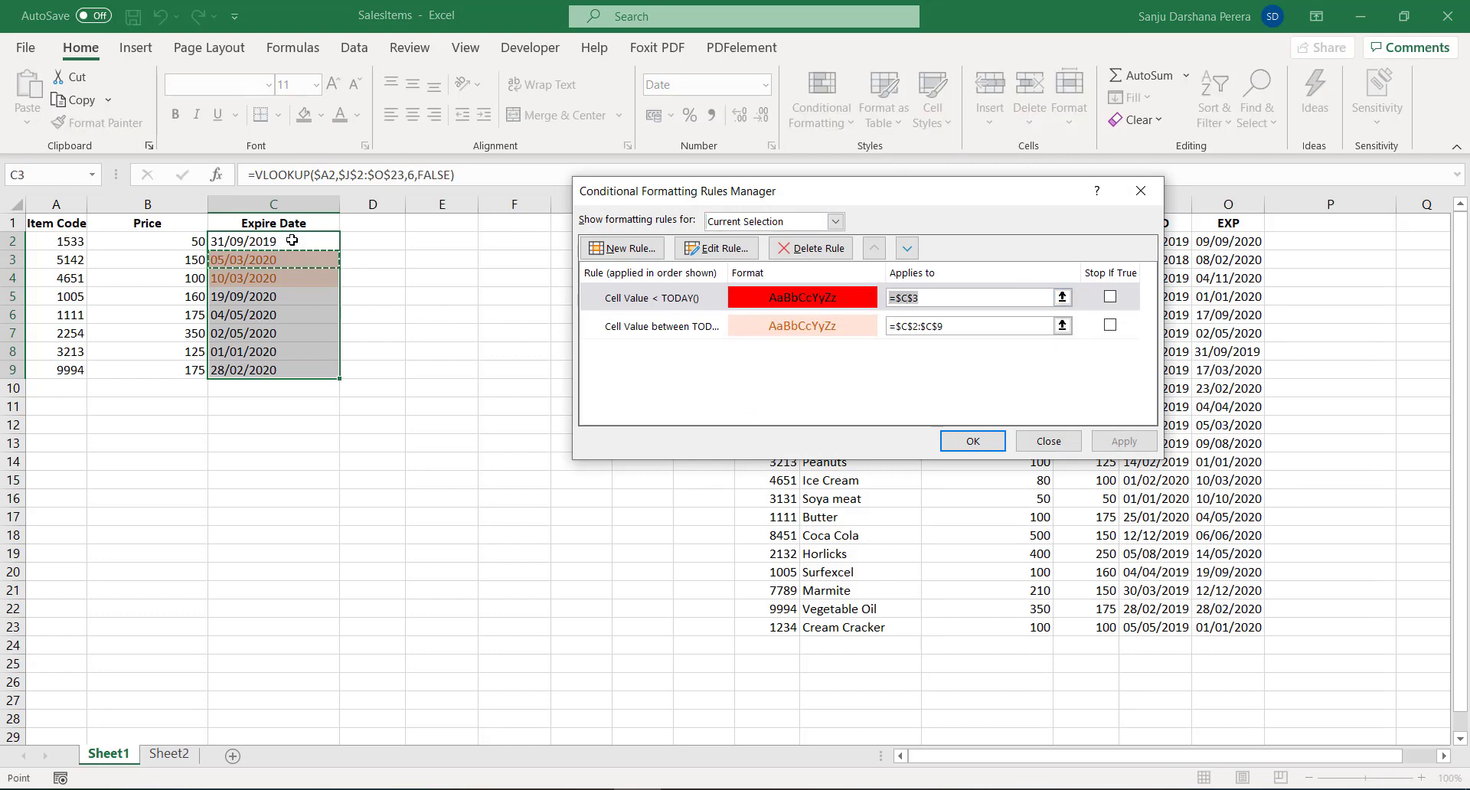
left_click_drag(295, 240, 300, 367)
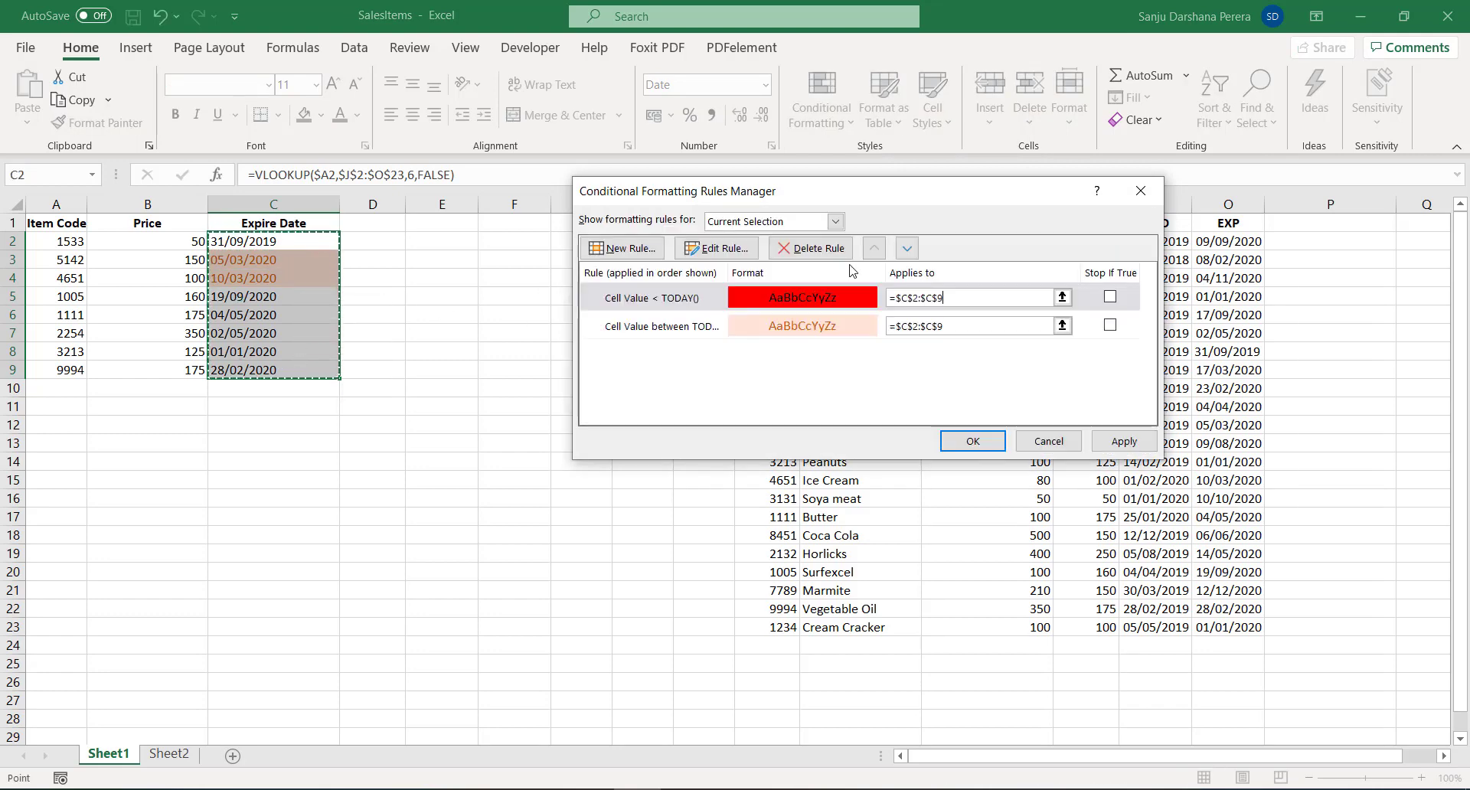
left_click(1048, 444)
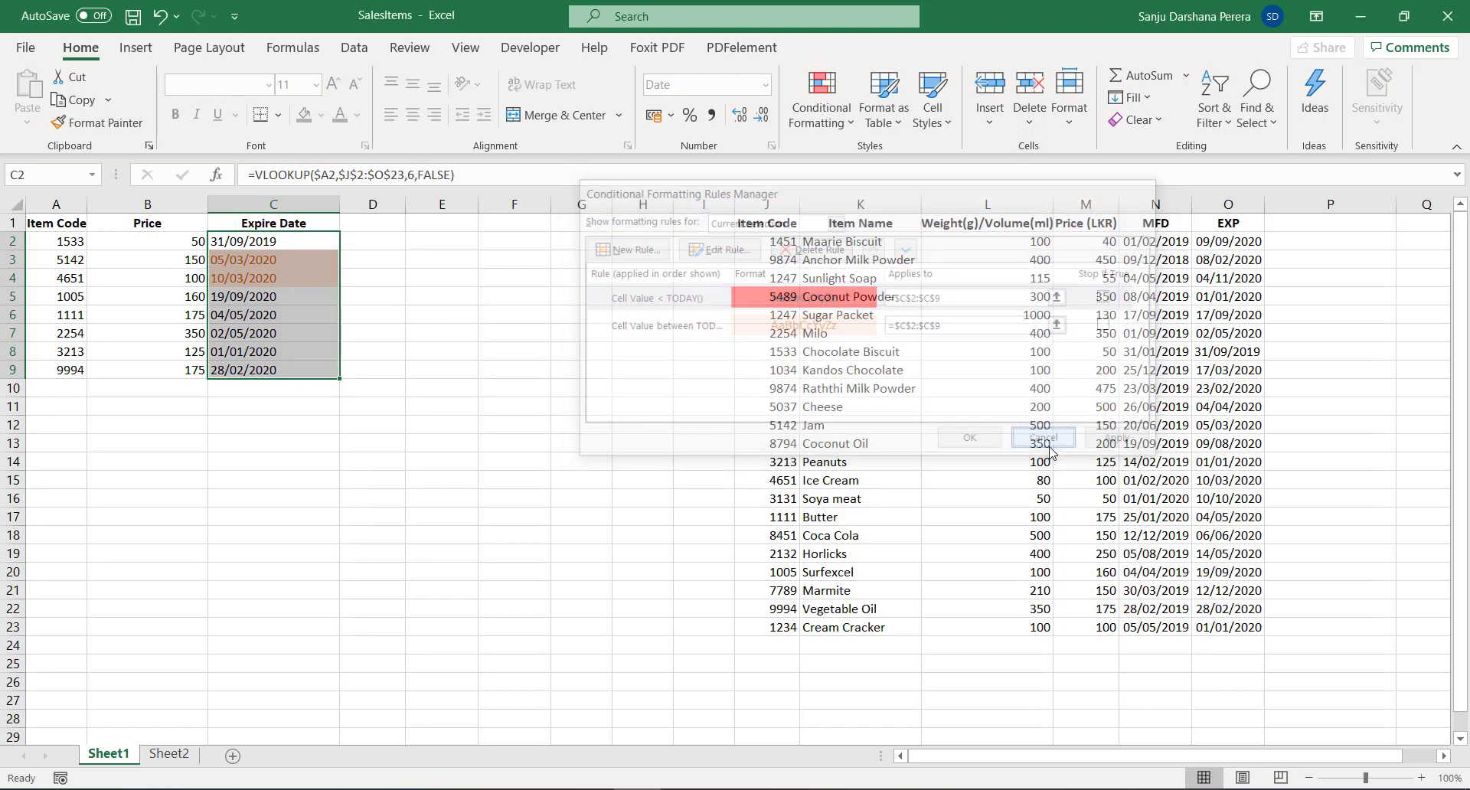
- Set the less-than-TODAY() conditional formatting rule on C3 to apply to $C$2:$C$9, apply the change and close the rules manager
left_click(307, 266)
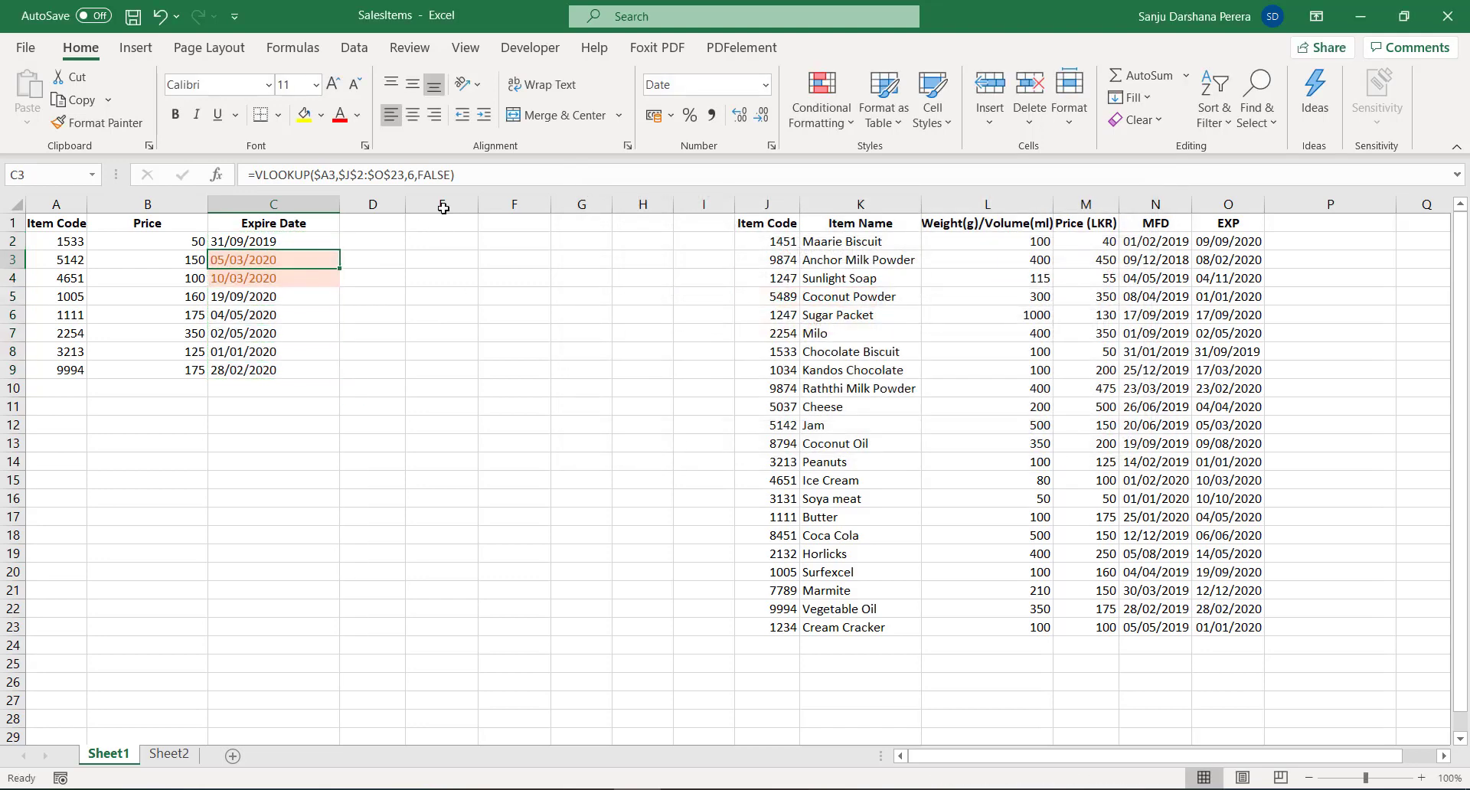
left_click(813, 115)
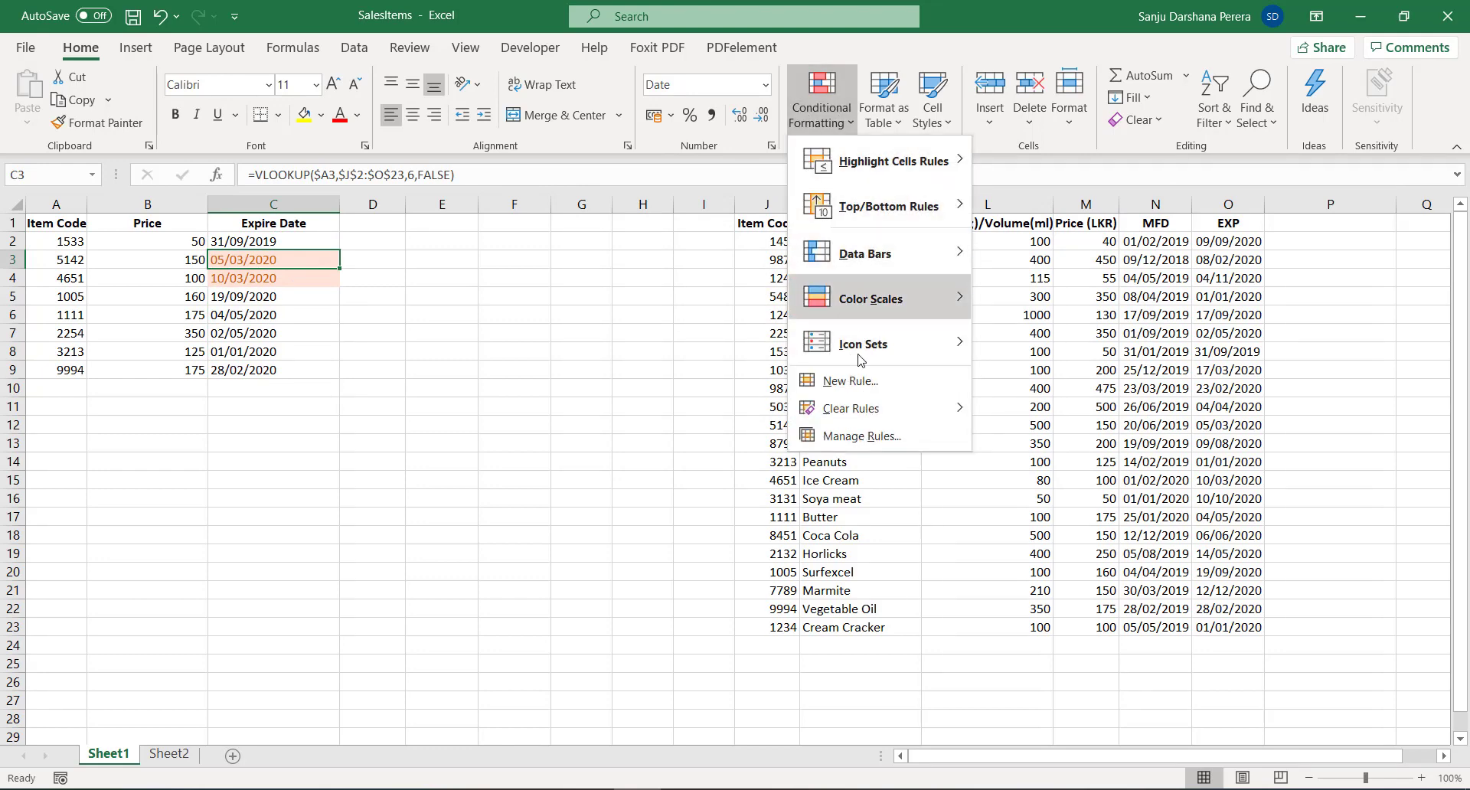
left_click(874, 440)
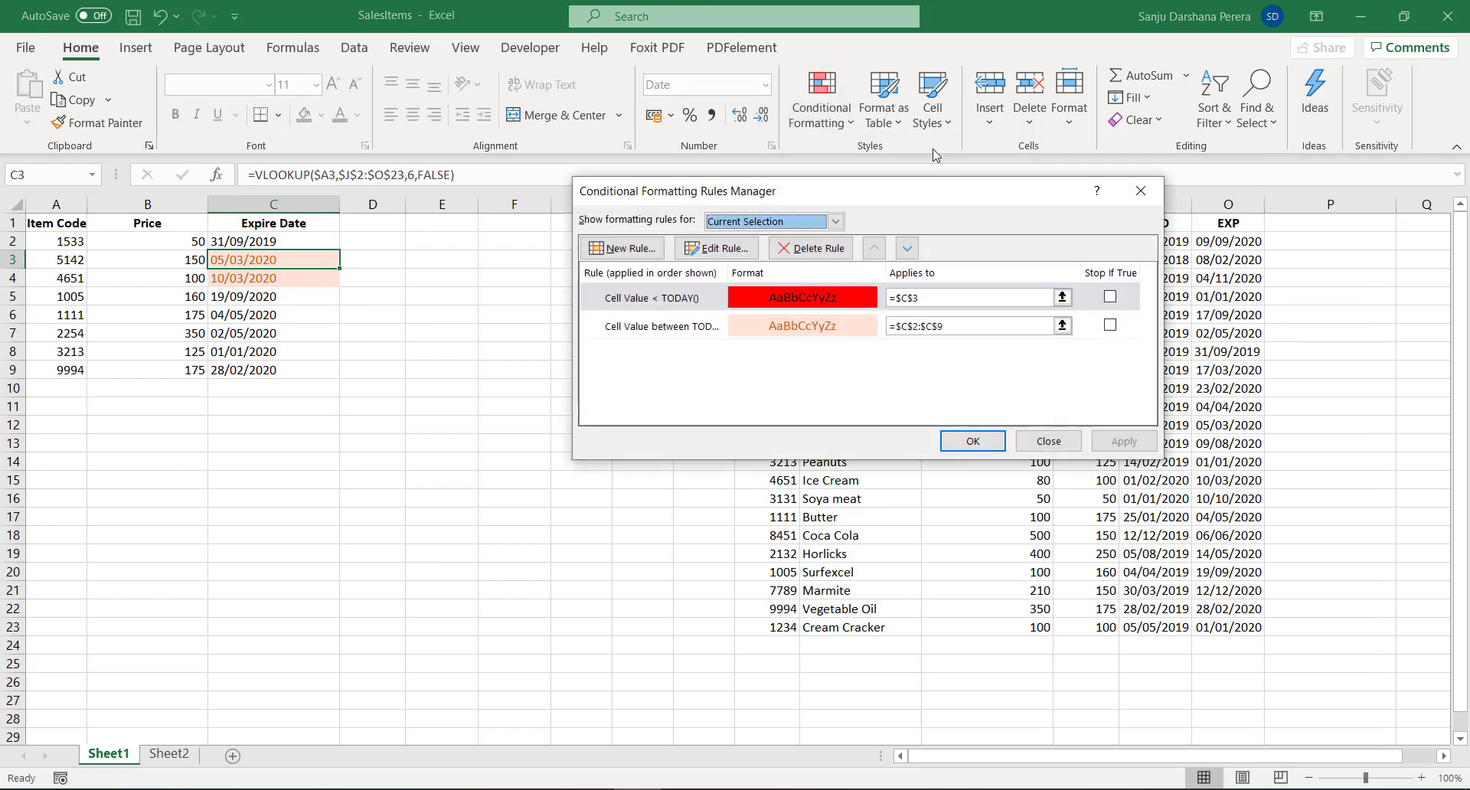
left_click(695, 335)
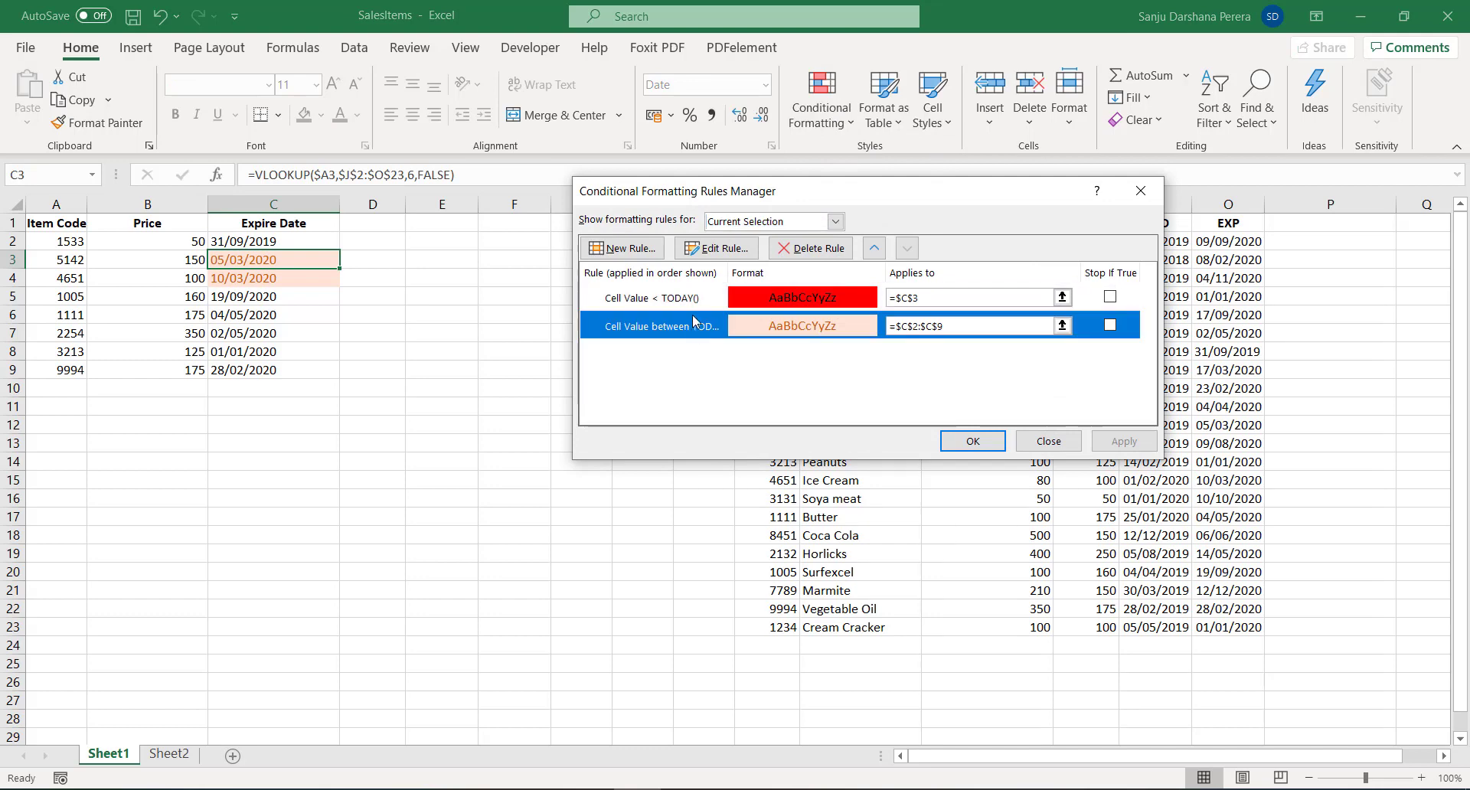
left_click(689, 300)
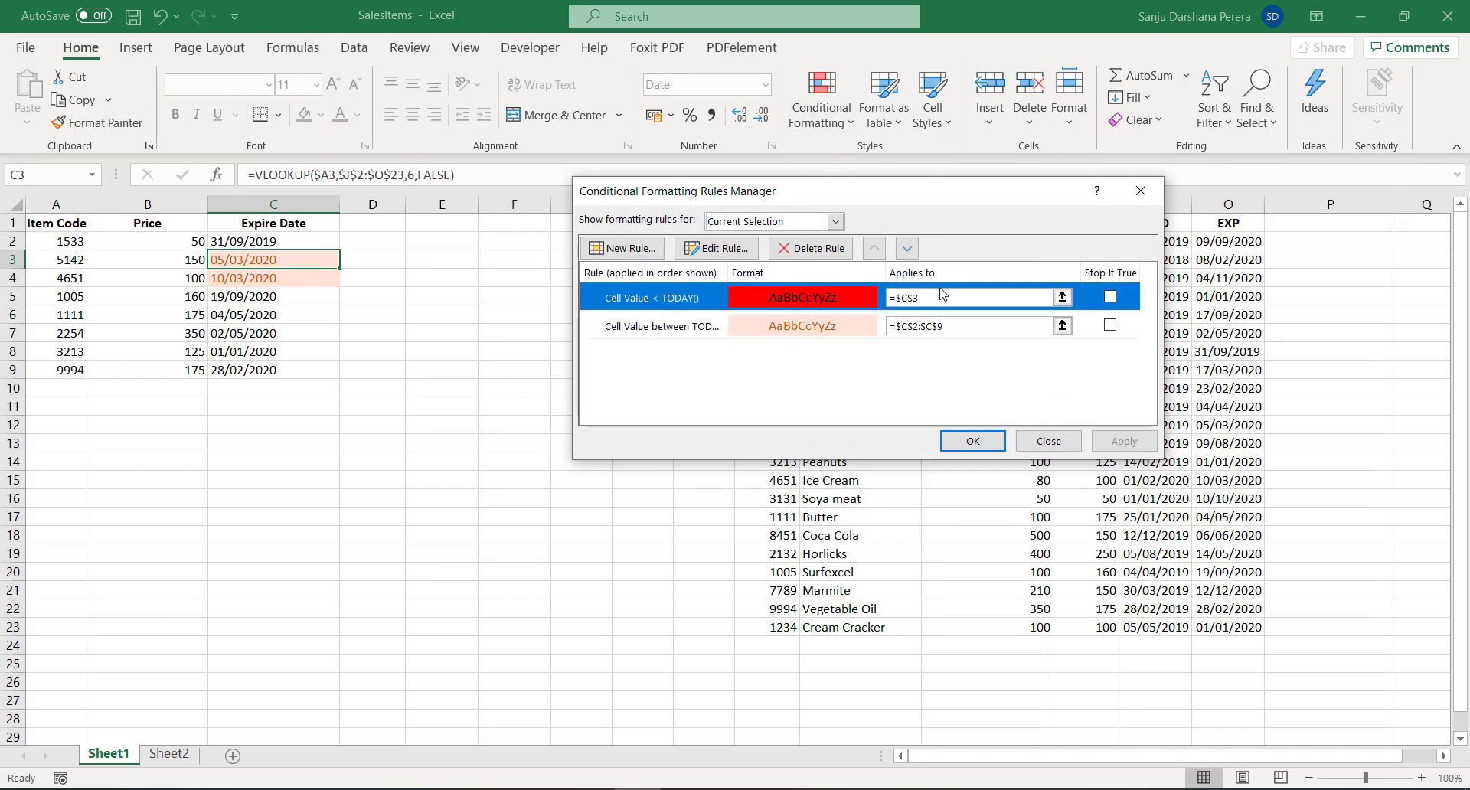
left_click(634, 326)
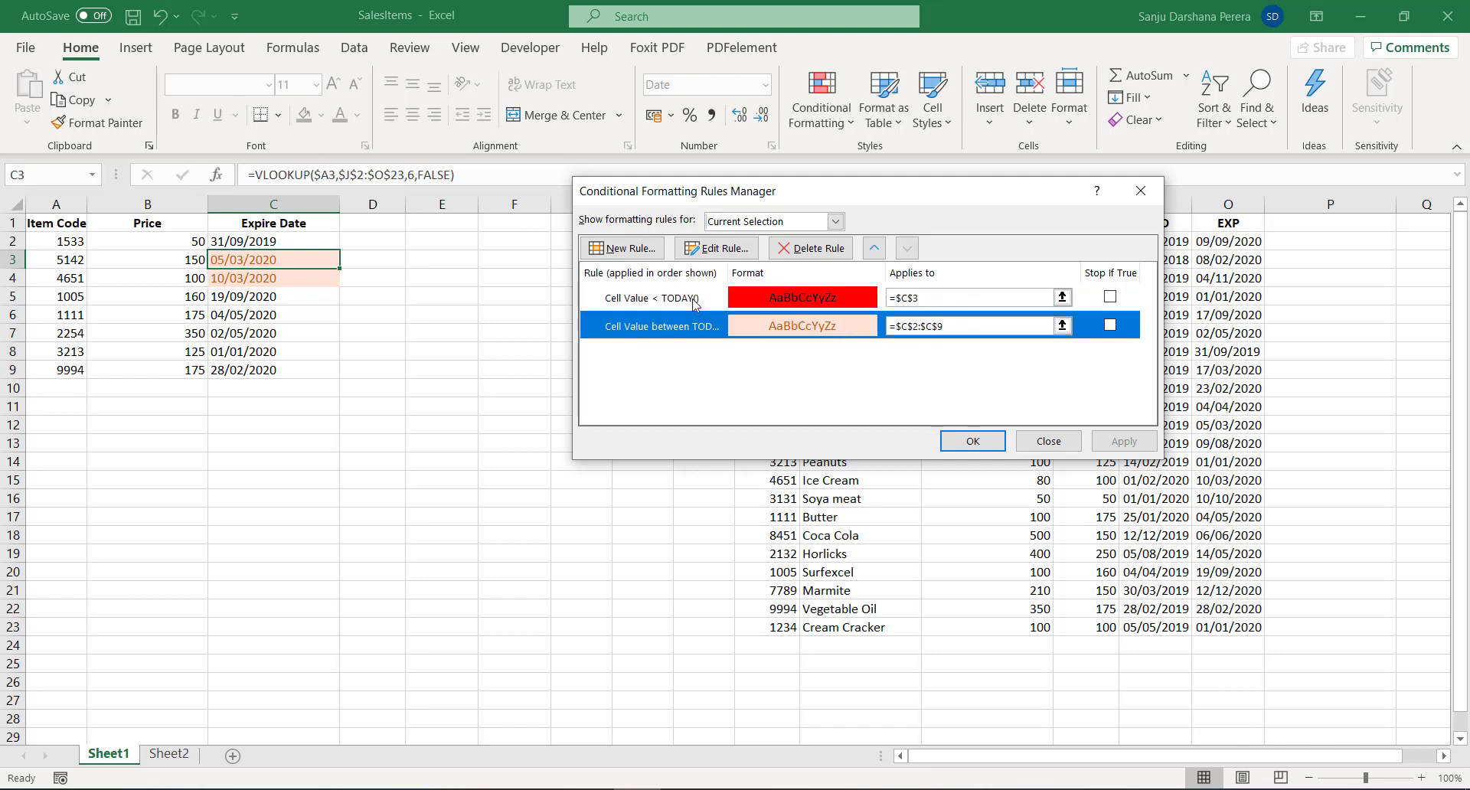
left_click(939, 298)
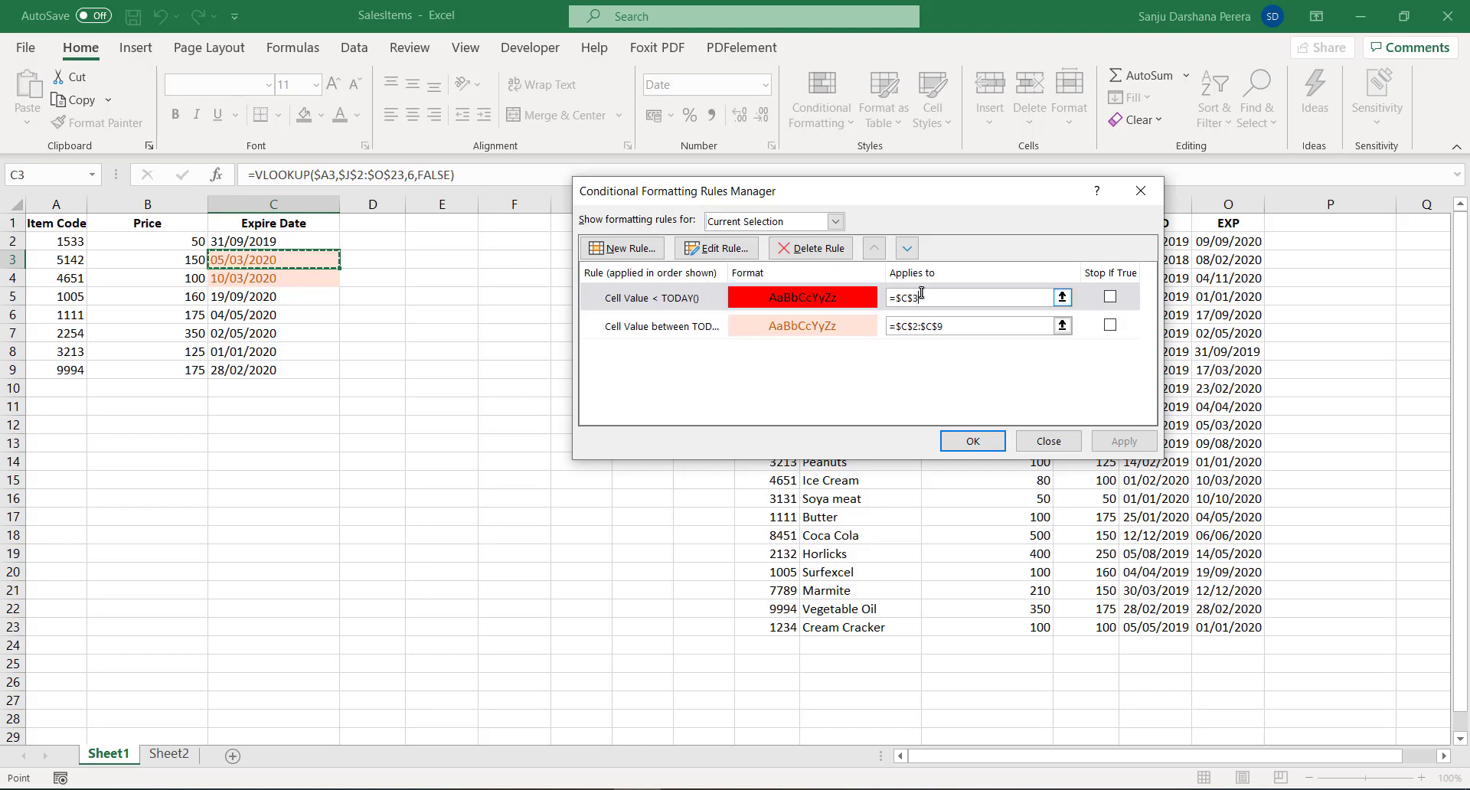
left_click_drag(920, 297, 853, 297)
left_click_drag(277, 241, 296, 370)
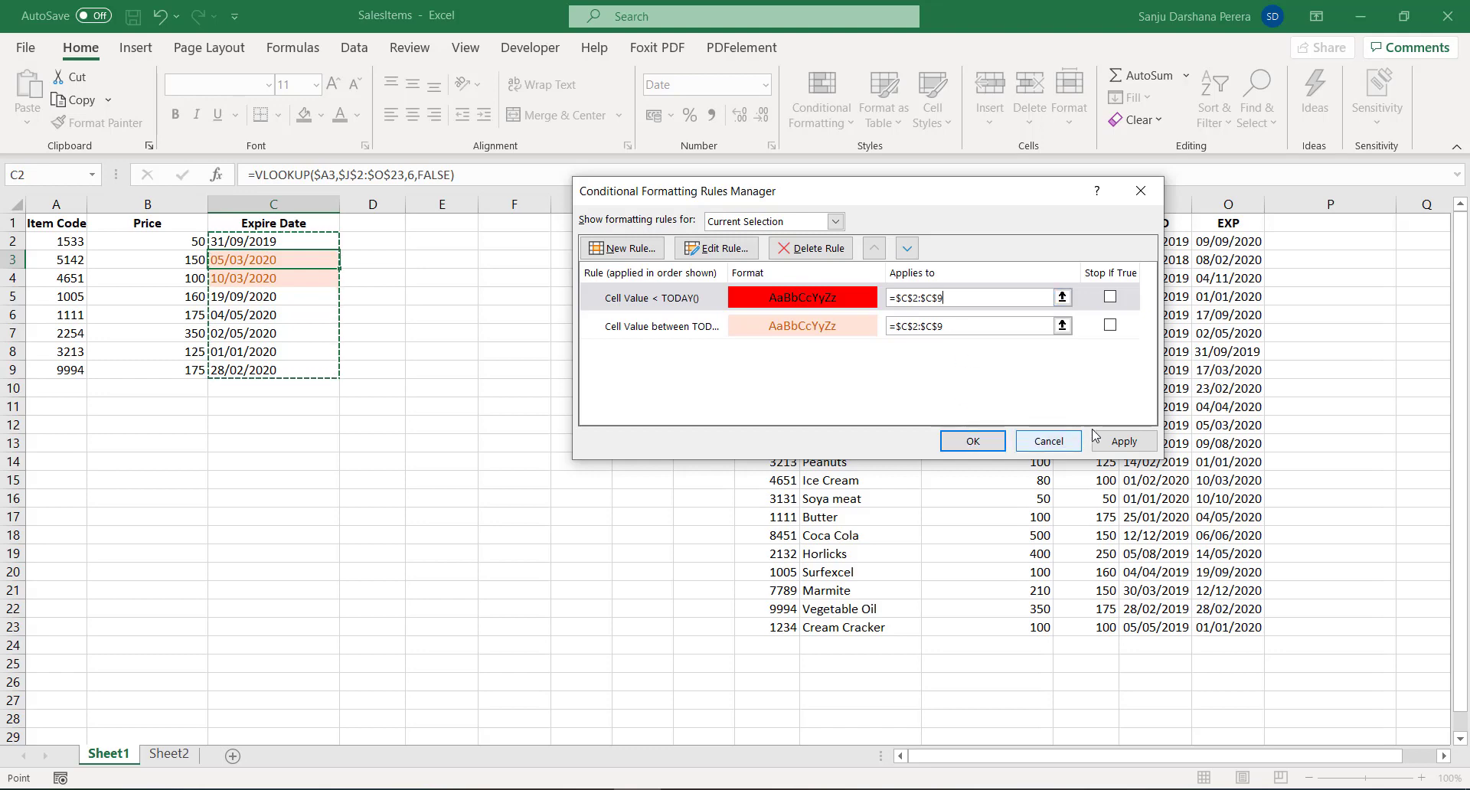
left_click(1121, 441)
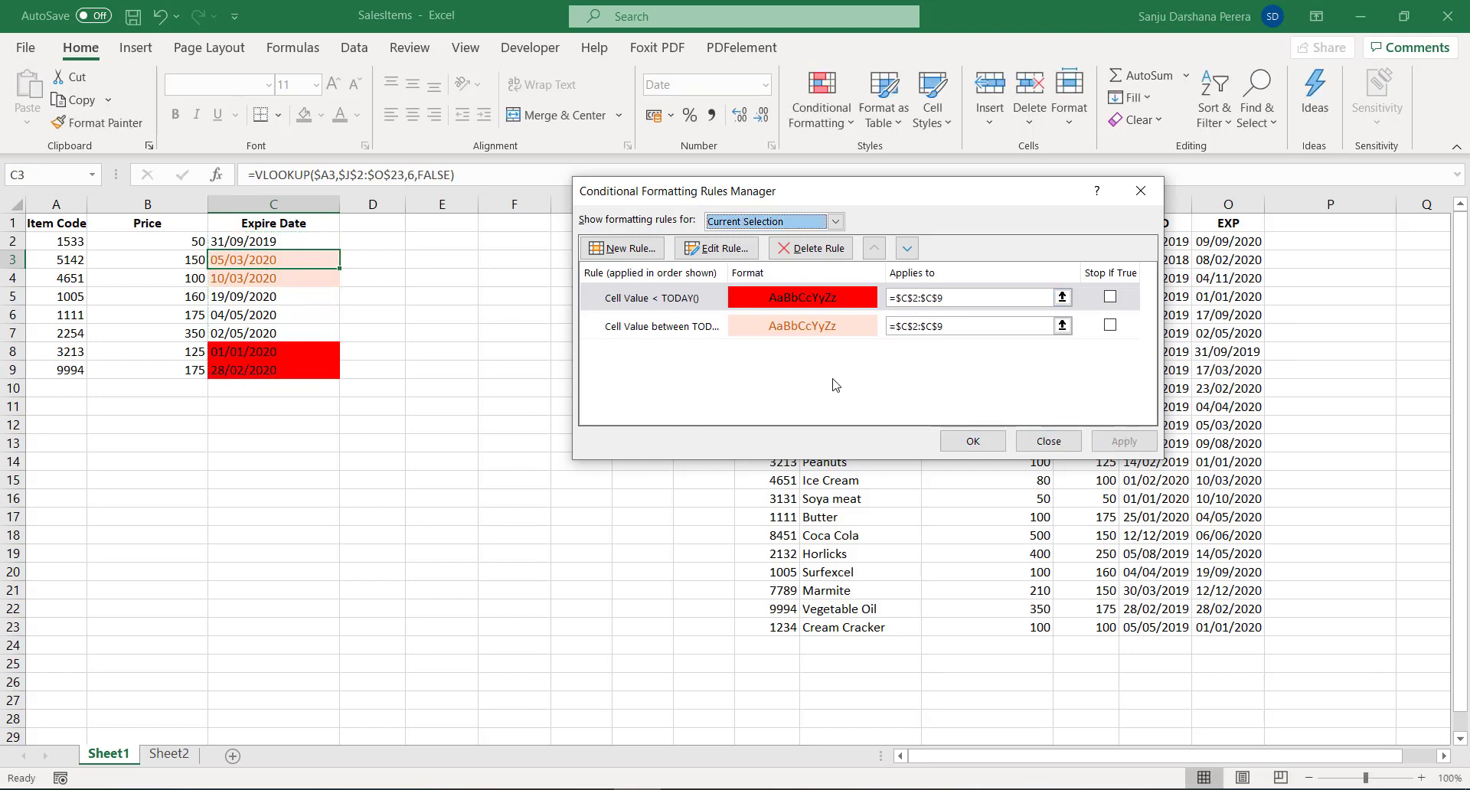
left_click(981, 440)
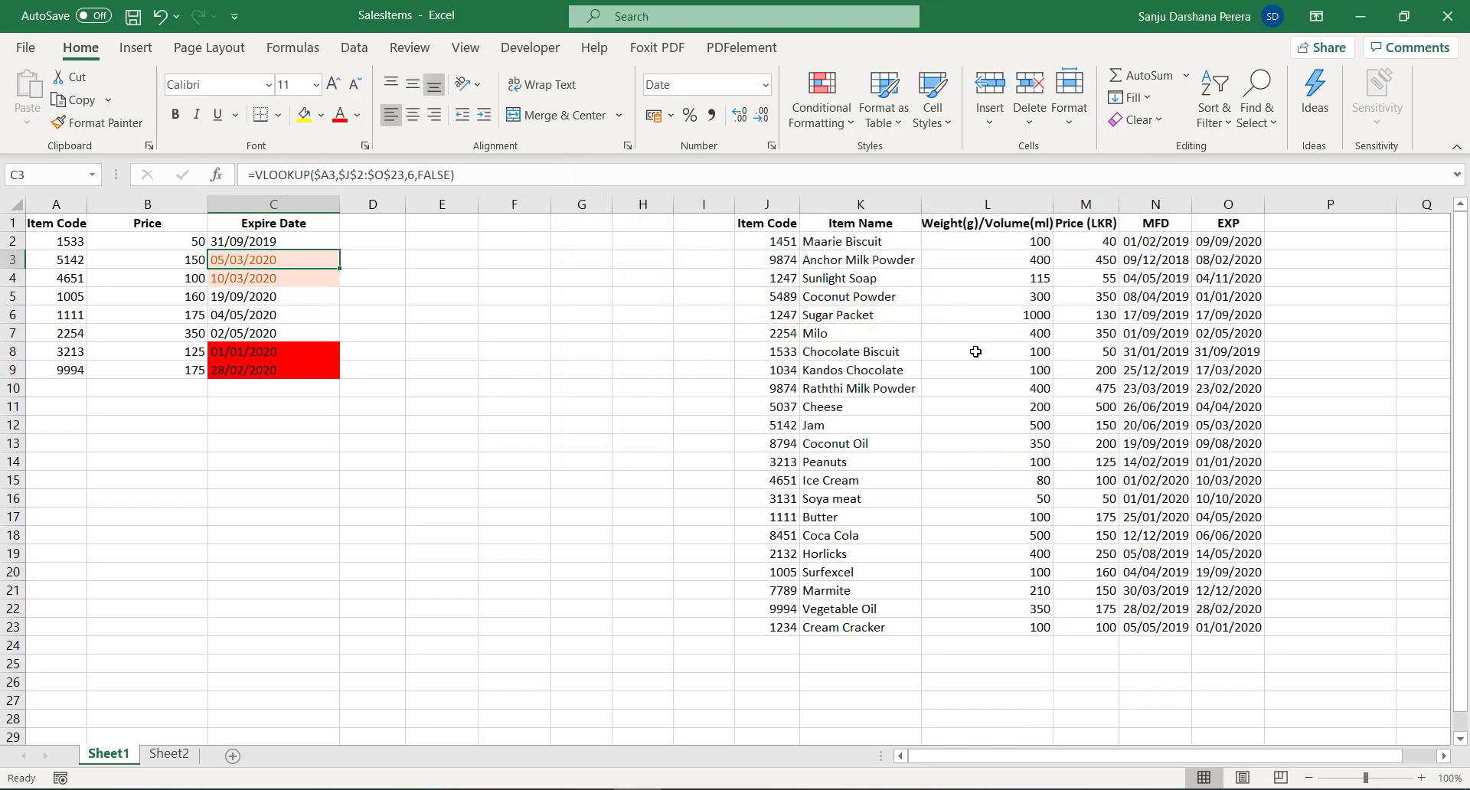
- Select the item code, price and expire date rows in A2:C9 to review the filled values and highlighting
left_click(265, 242)
left_click_drag(68, 241, 317, 376)
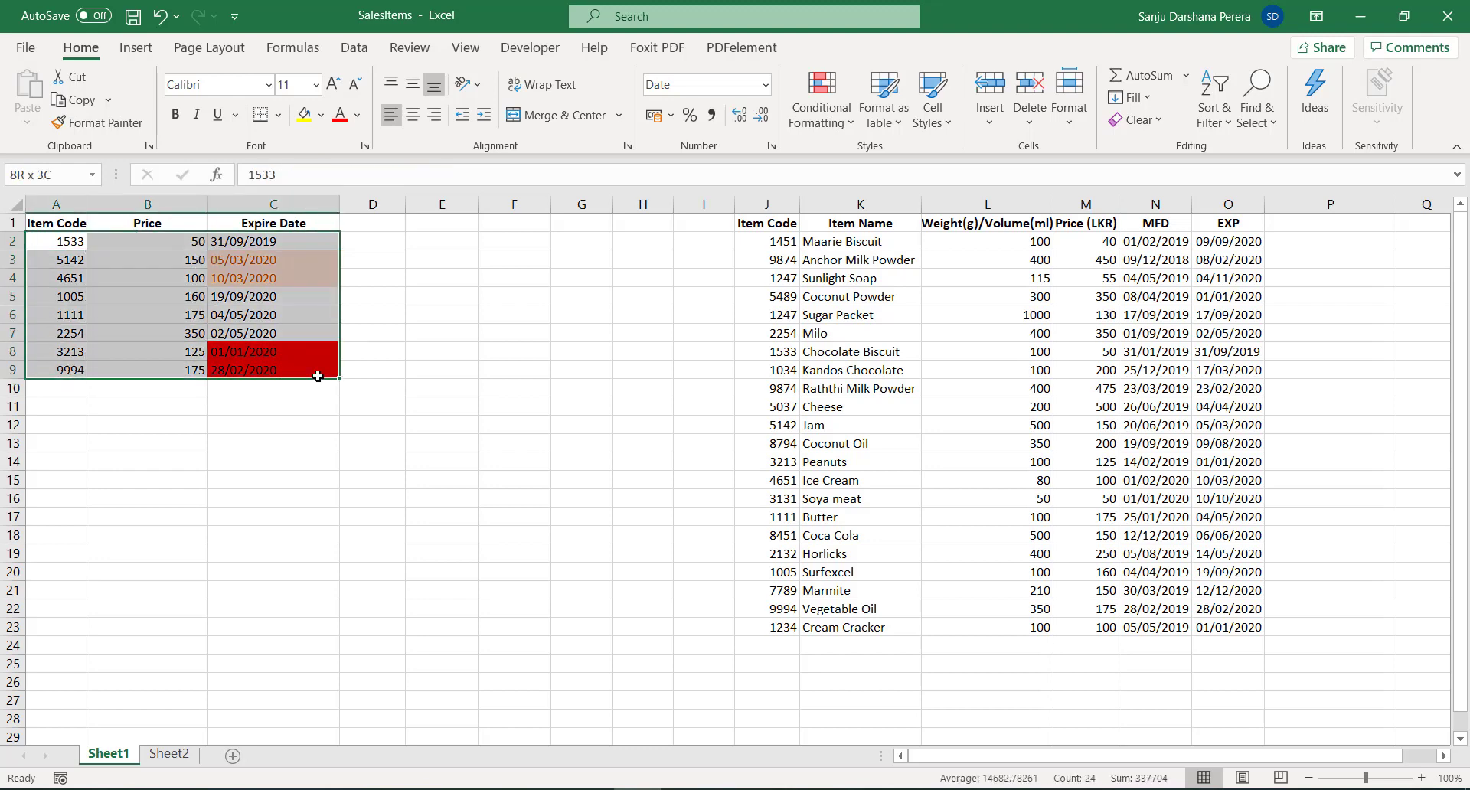
left_click(157, 279)
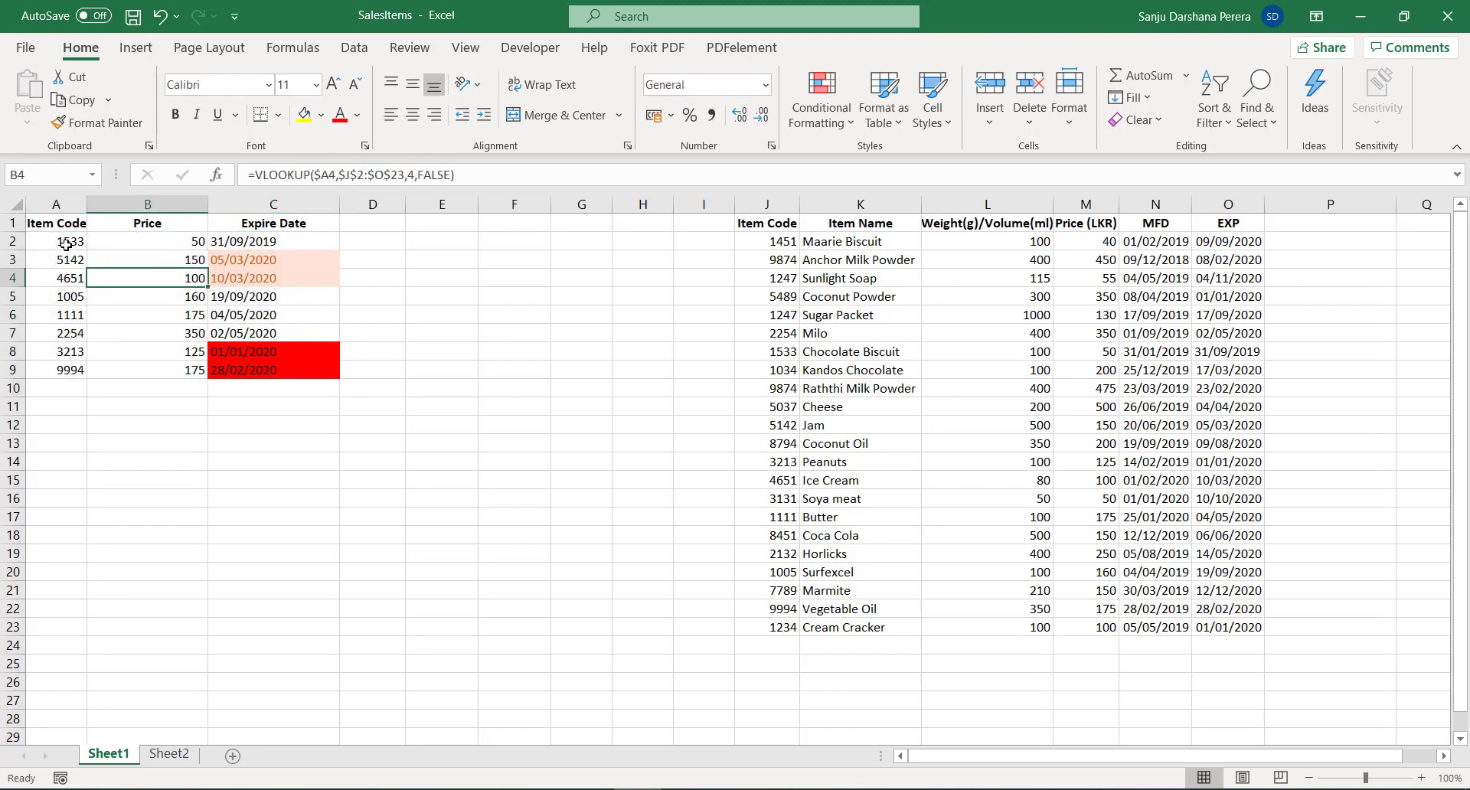
left_click_drag(67, 244, 320, 359)
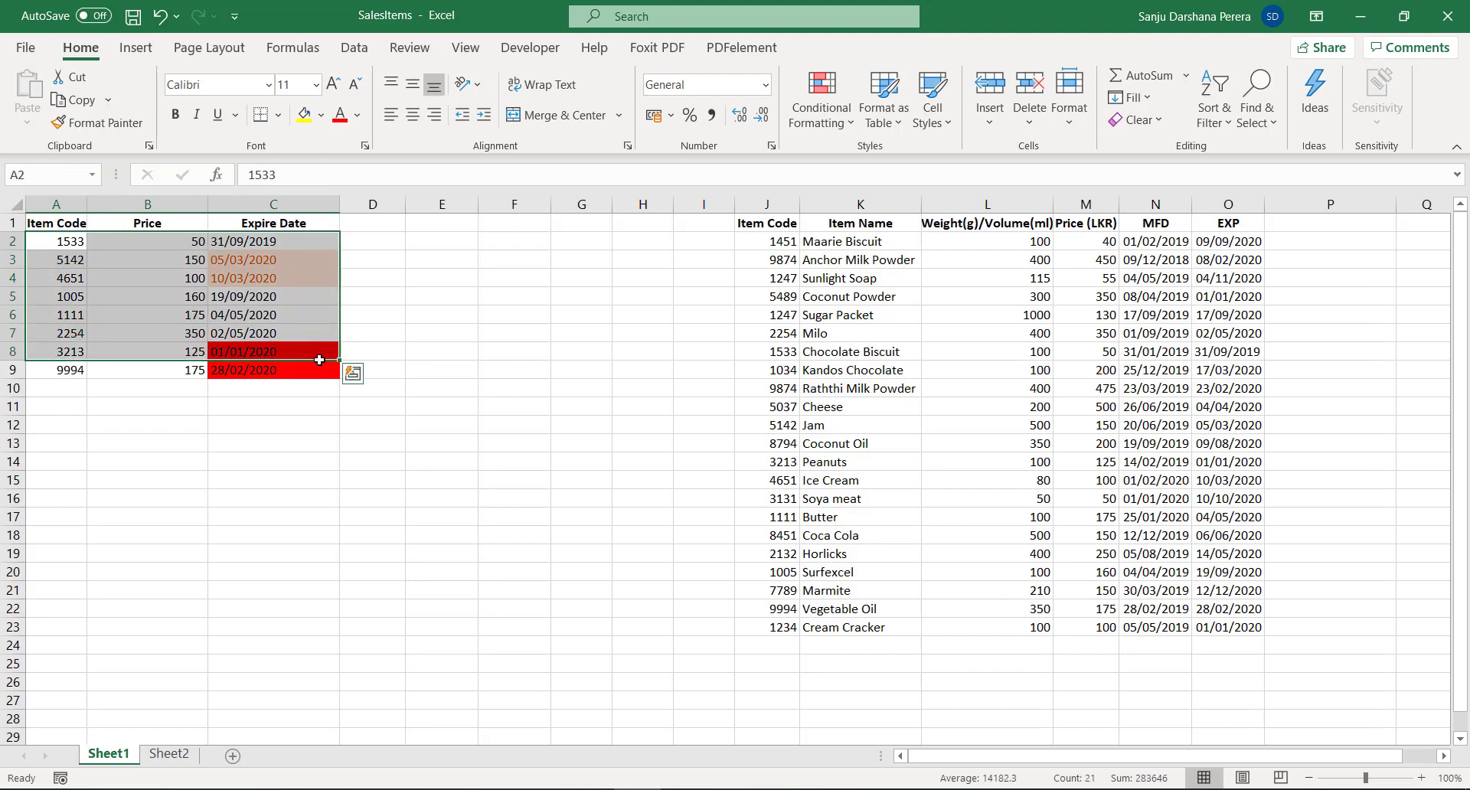
left_click(233, 301)
left_click_drag(68, 242, 302, 367)
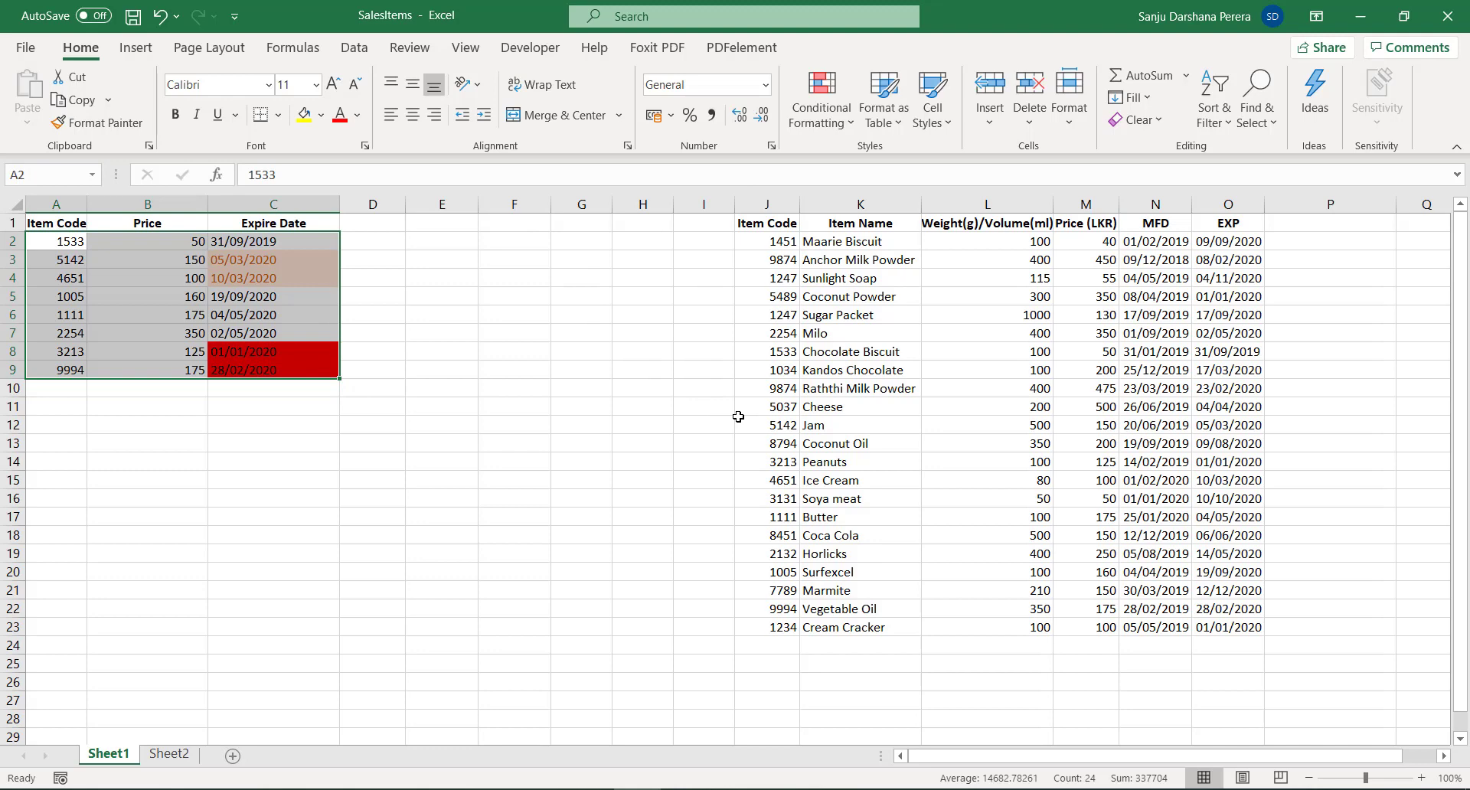